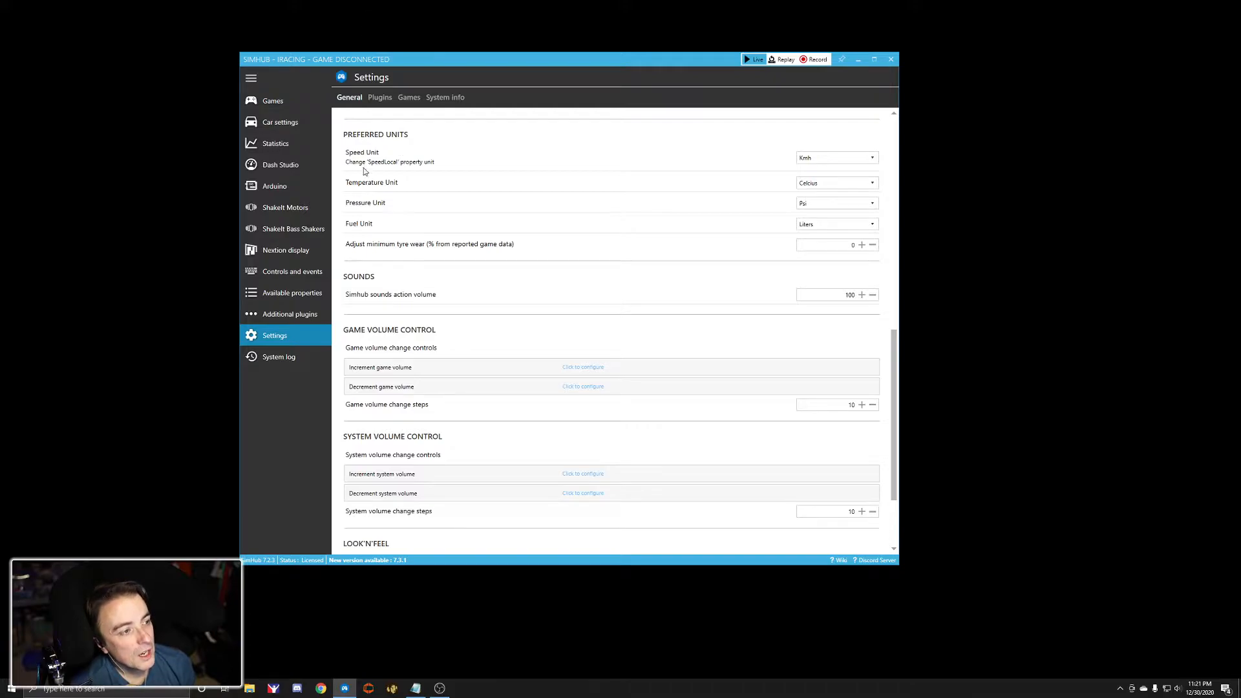
- Examine the available speed, temperature, pressure and fuel unit options under Preferred Units
left_click(847, 162)
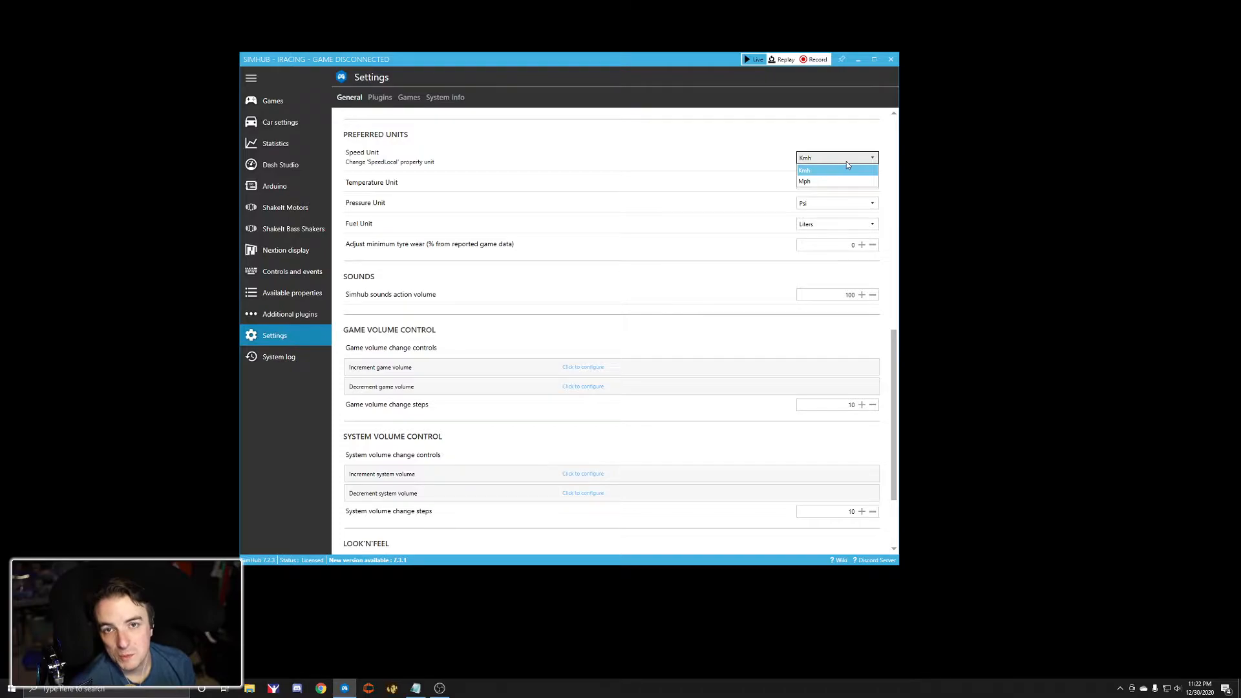
left_click(846, 162)
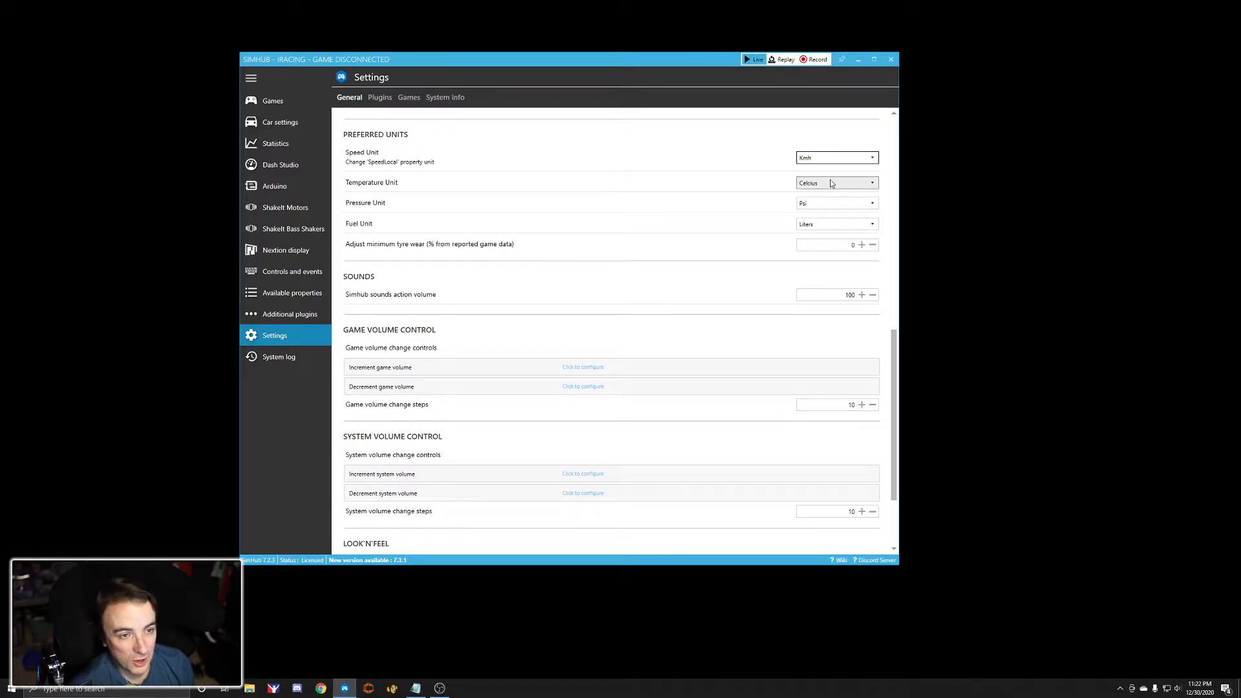
left_click(831, 184)
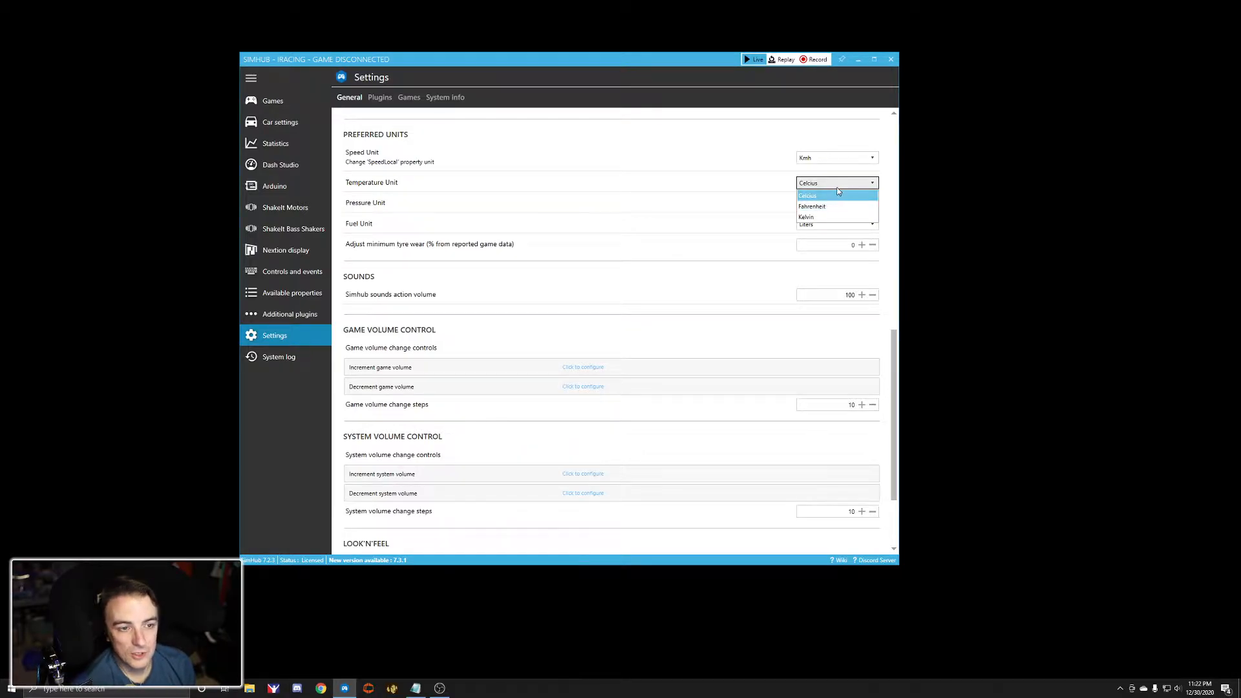
left_click(838, 193)
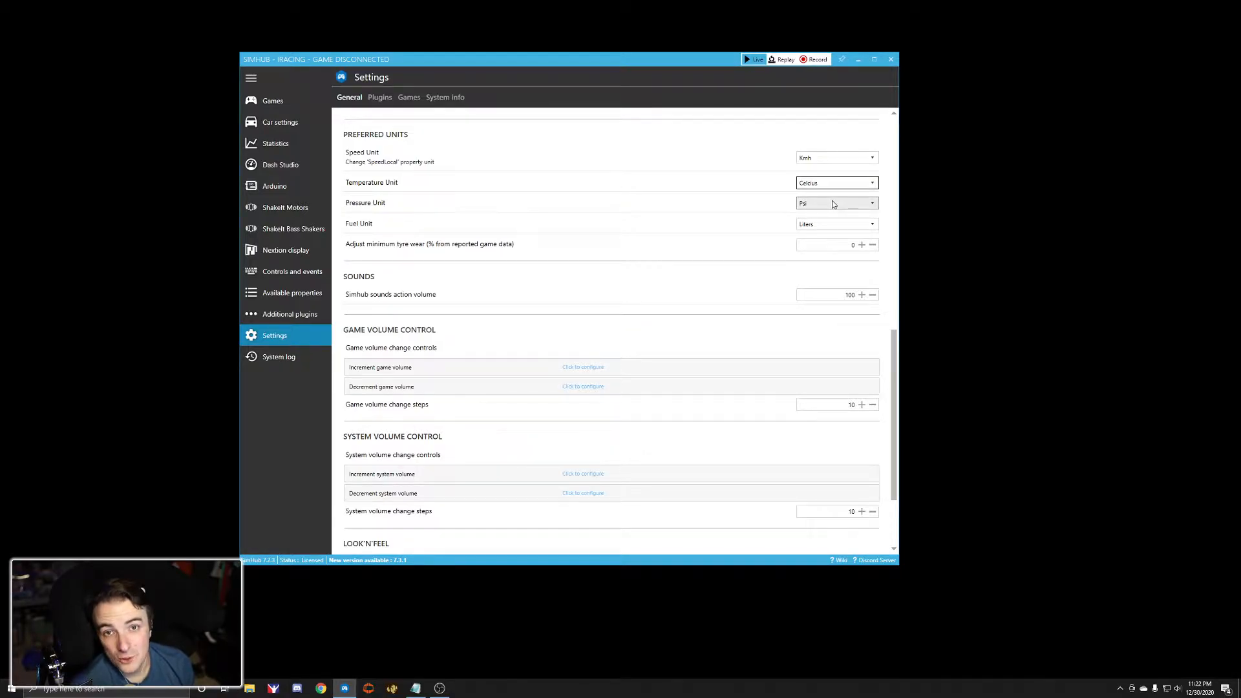
left_click(833, 204)
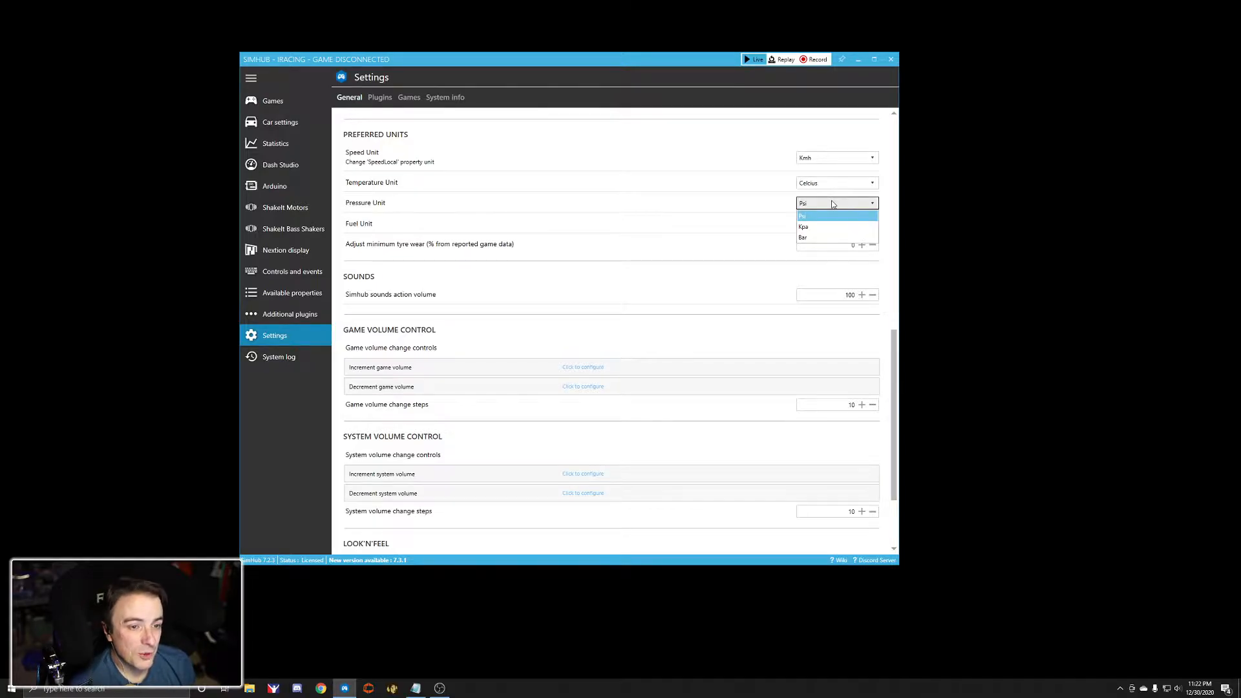
left_click(830, 215)
left_click(834, 223)
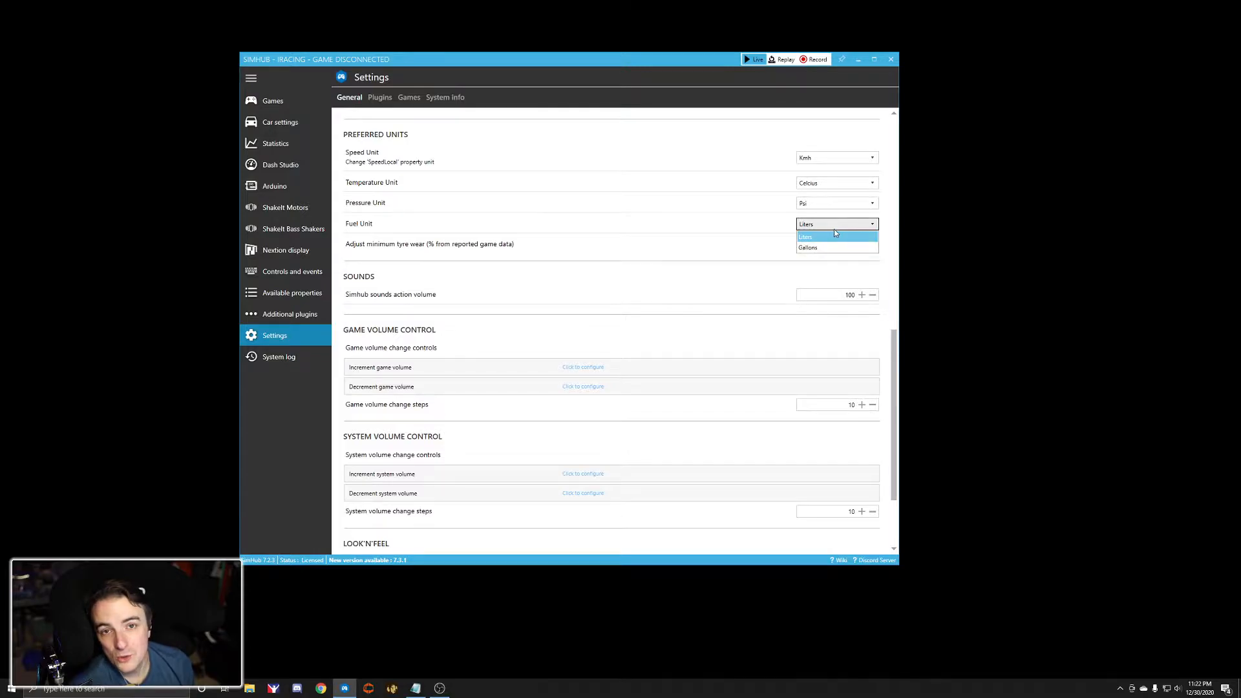
left_click(834, 232)
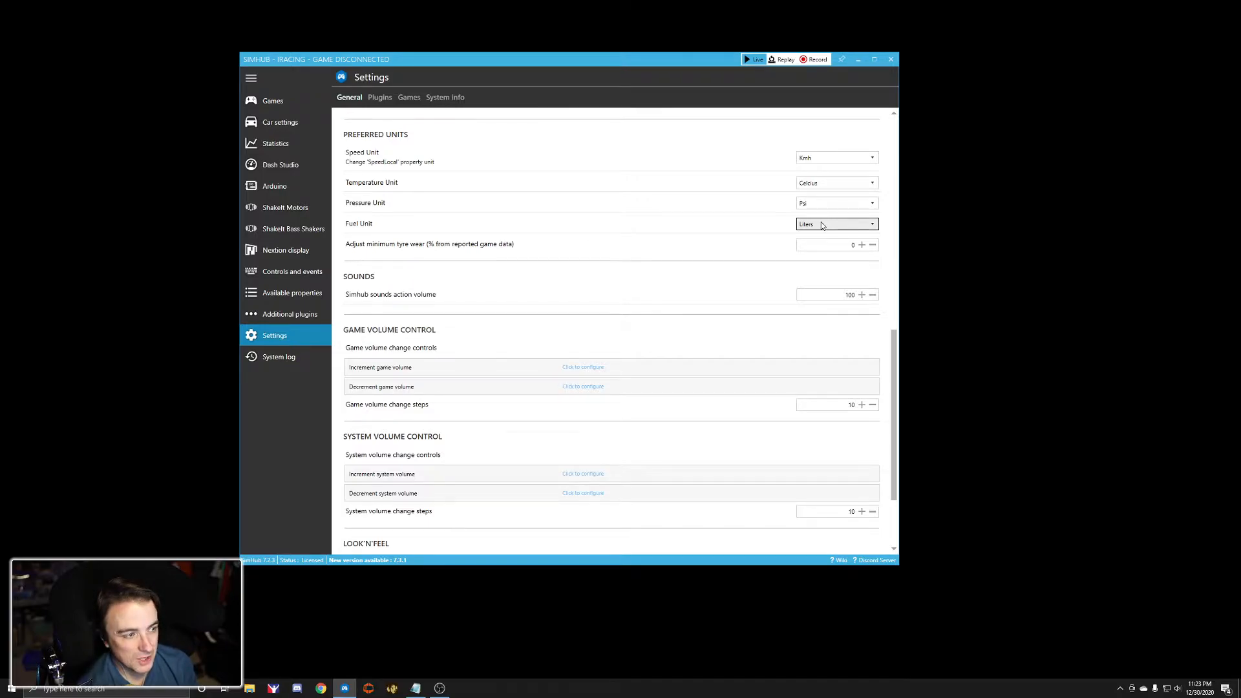
- Set the interface theme to BaseDark in the Look'n'Feel settings
scroll(508, 387, "down", 1)
scroll(508, 387, "down", 1)
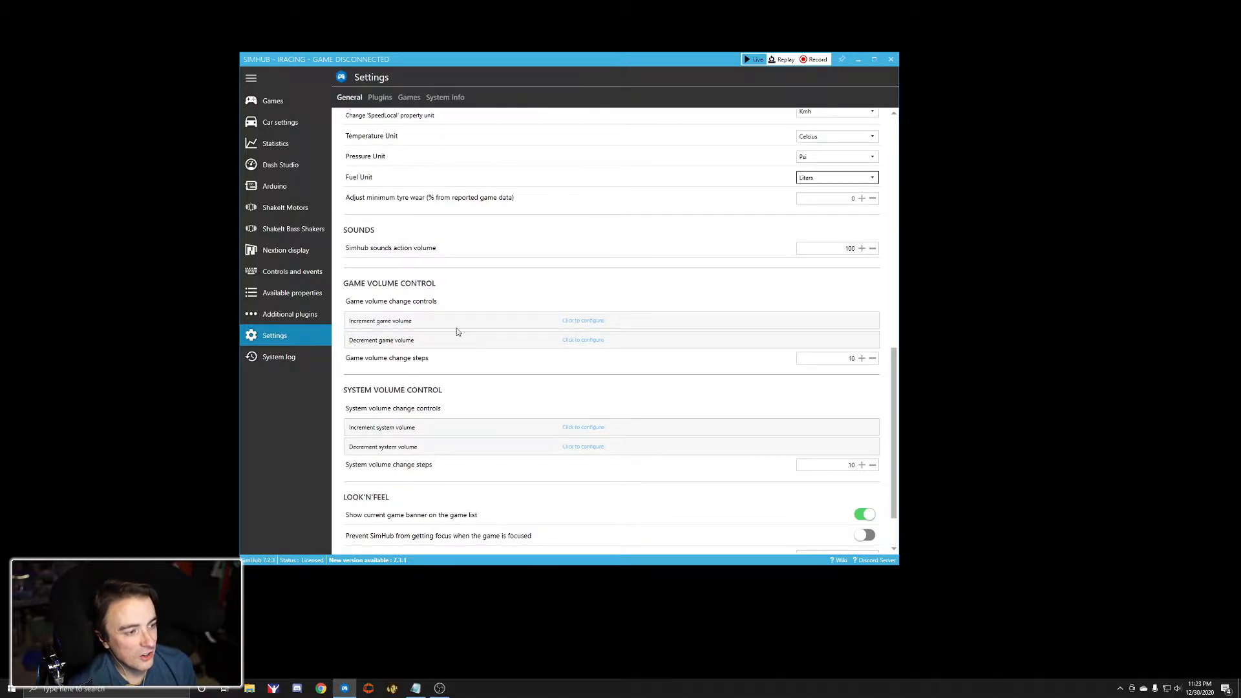
scroll(458, 300, "down", 3)
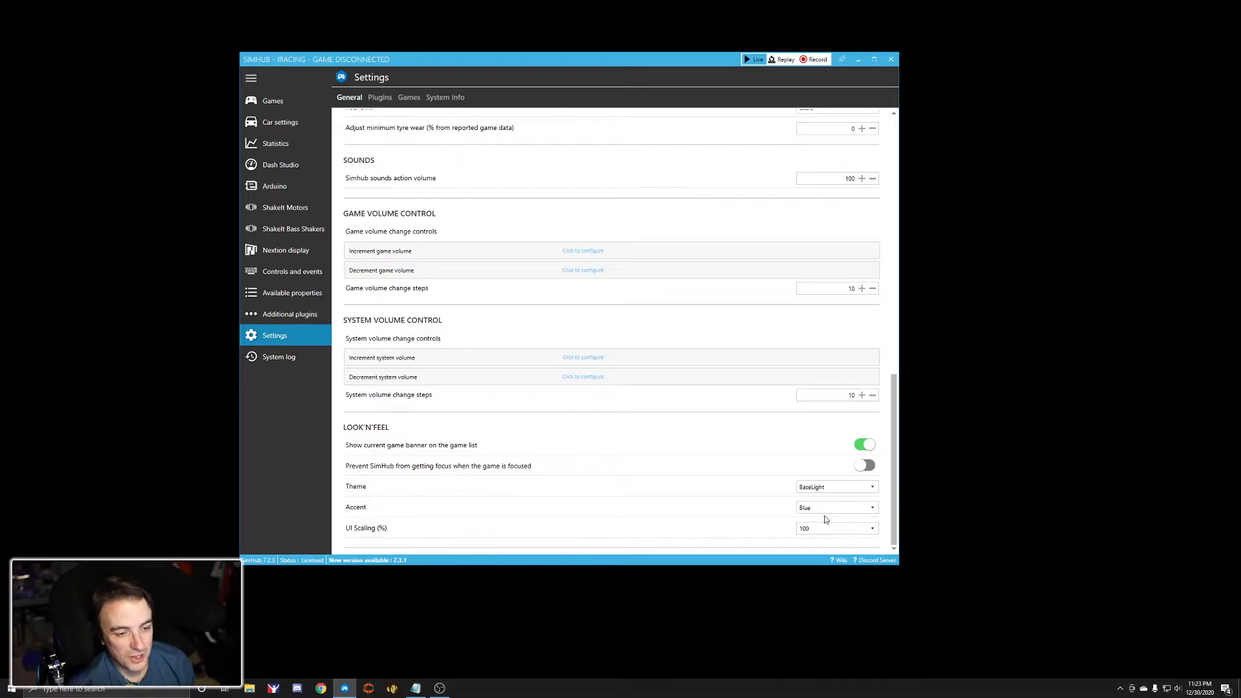
left_click(832, 488)
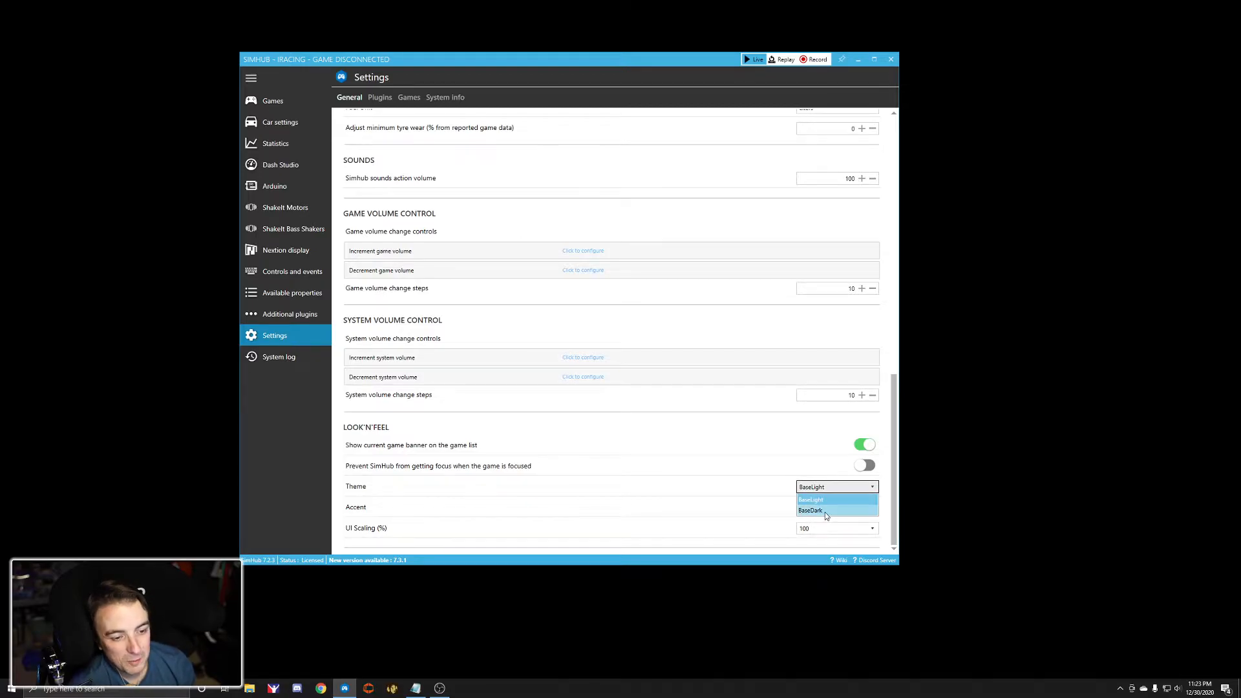
left_click(824, 510)
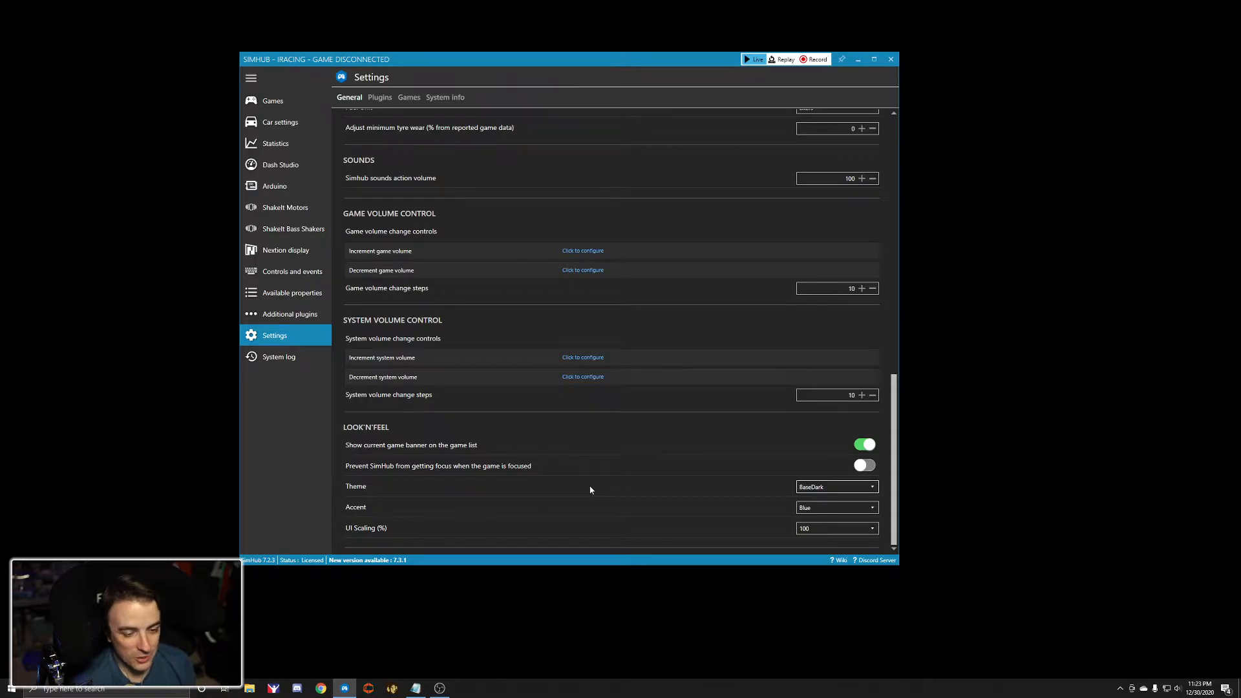
- Try the Purple interface accent, and set the accent back to Blue
left_click(828, 508)
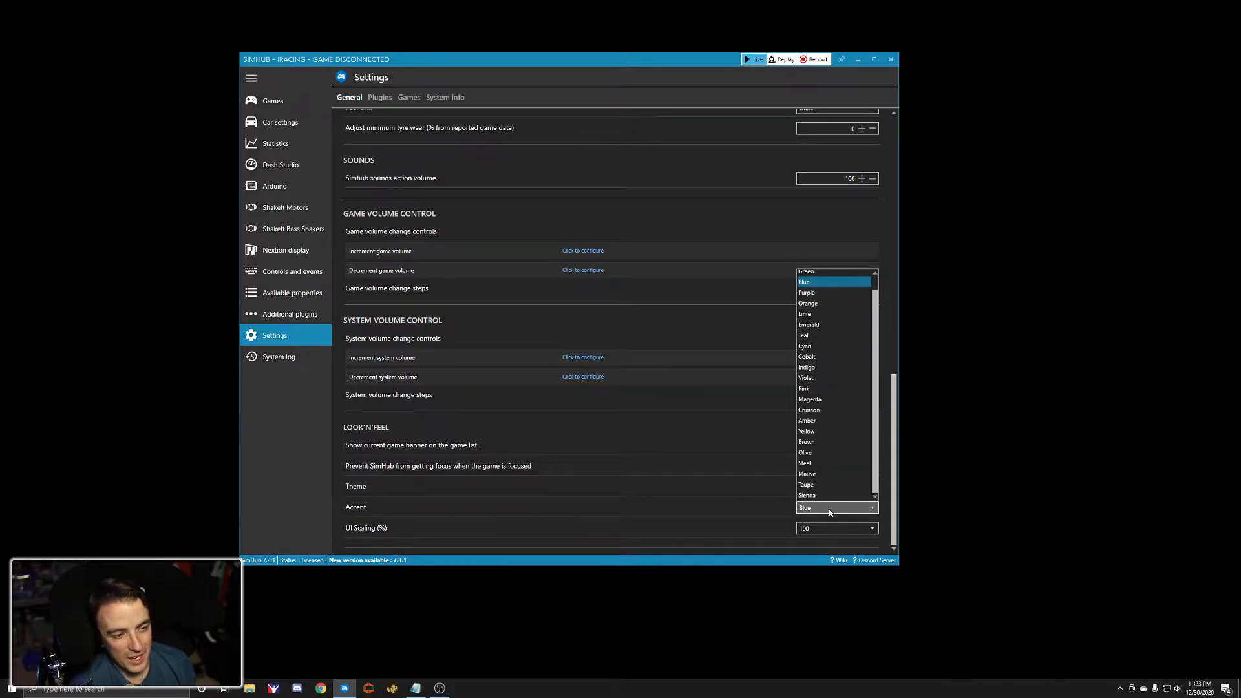
left_click(830, 508)
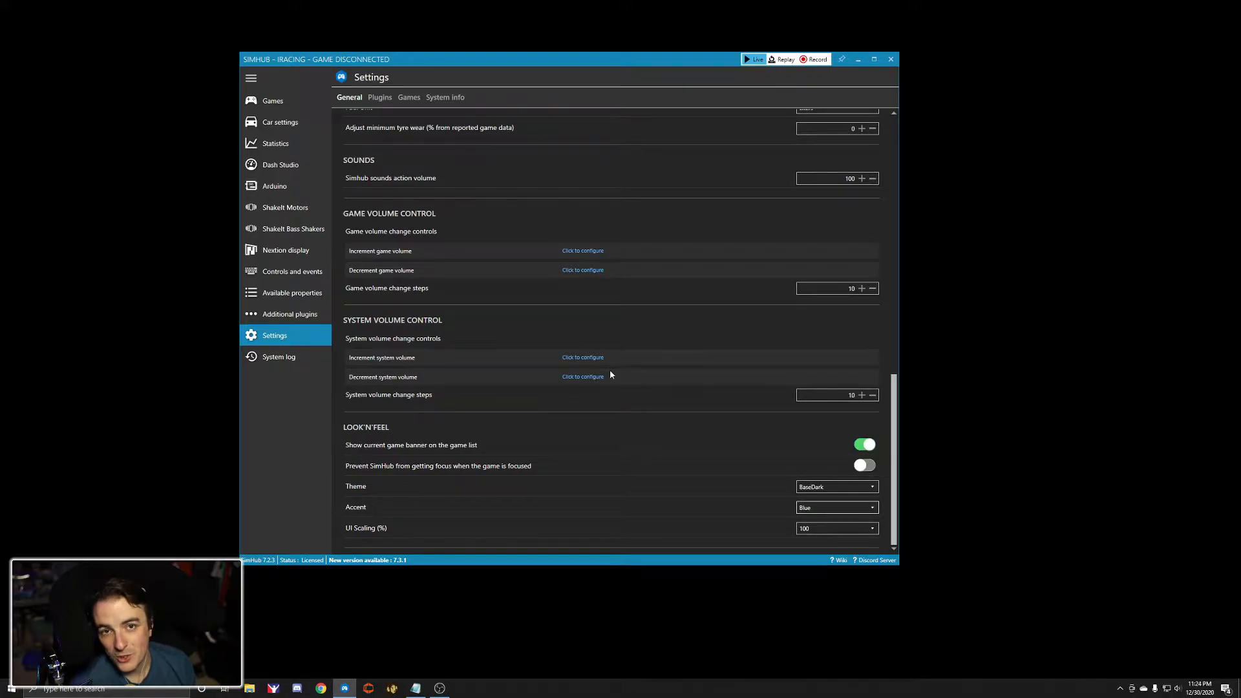
left_click(819, 507)
left_click(811, 294)
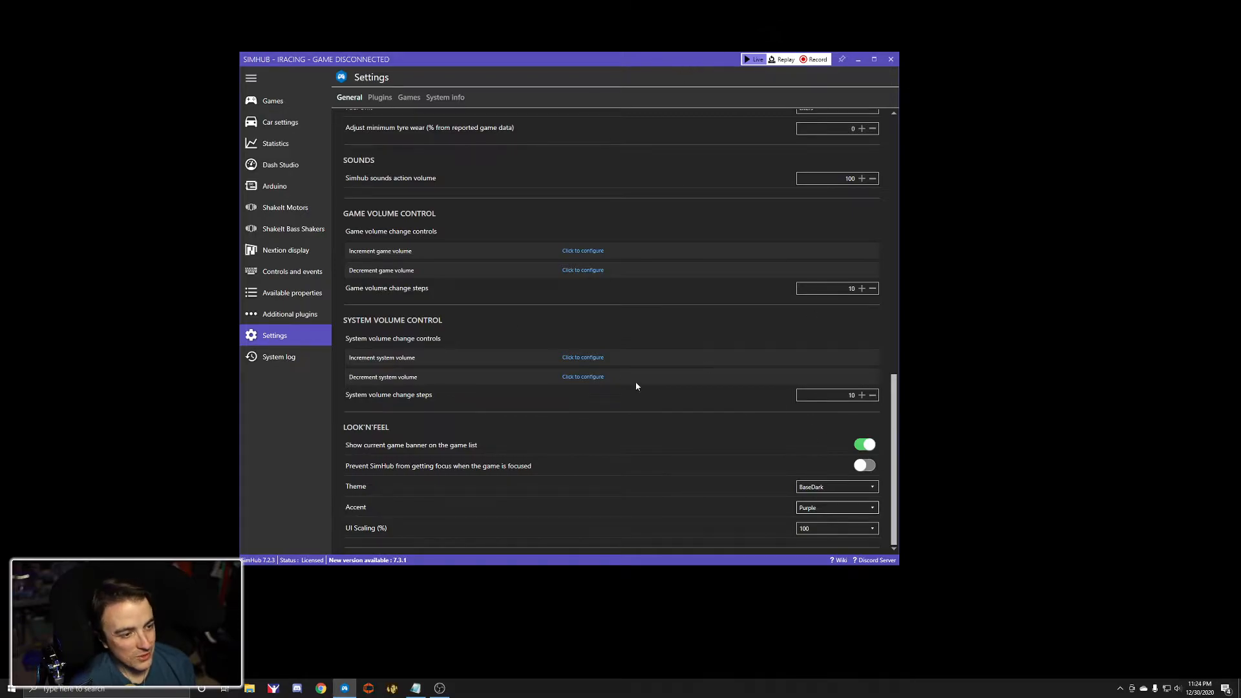
left_click(809, 507)
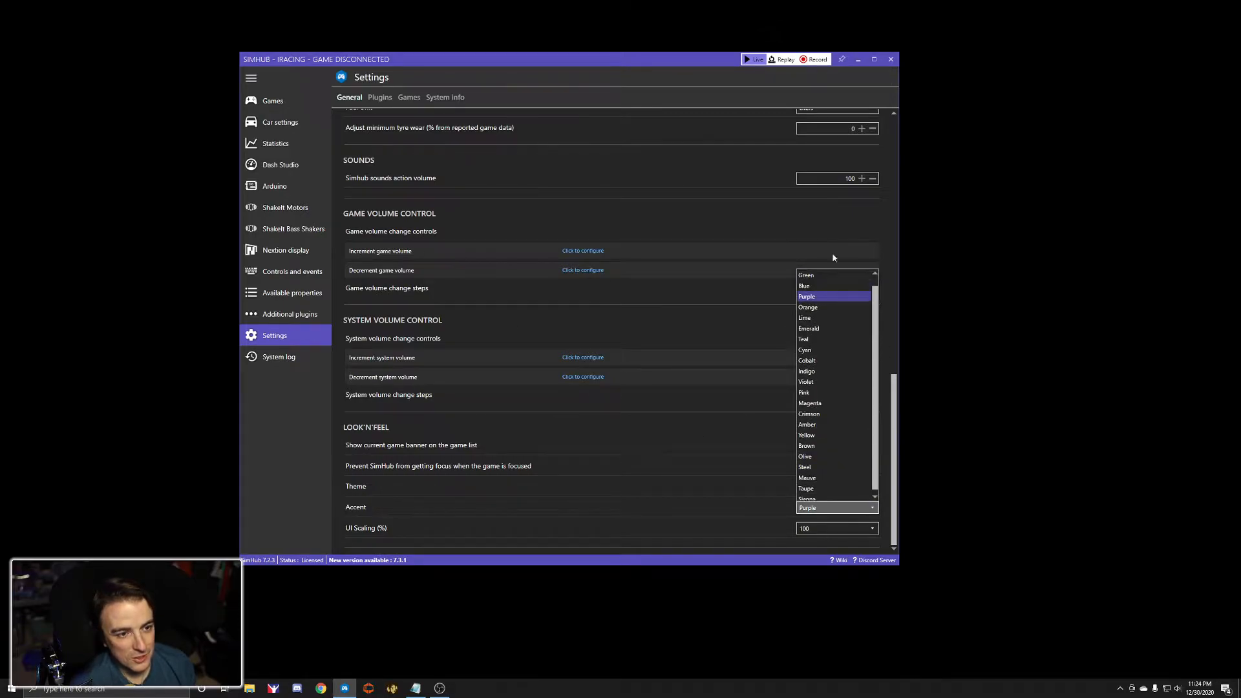
left_click(820, 285)
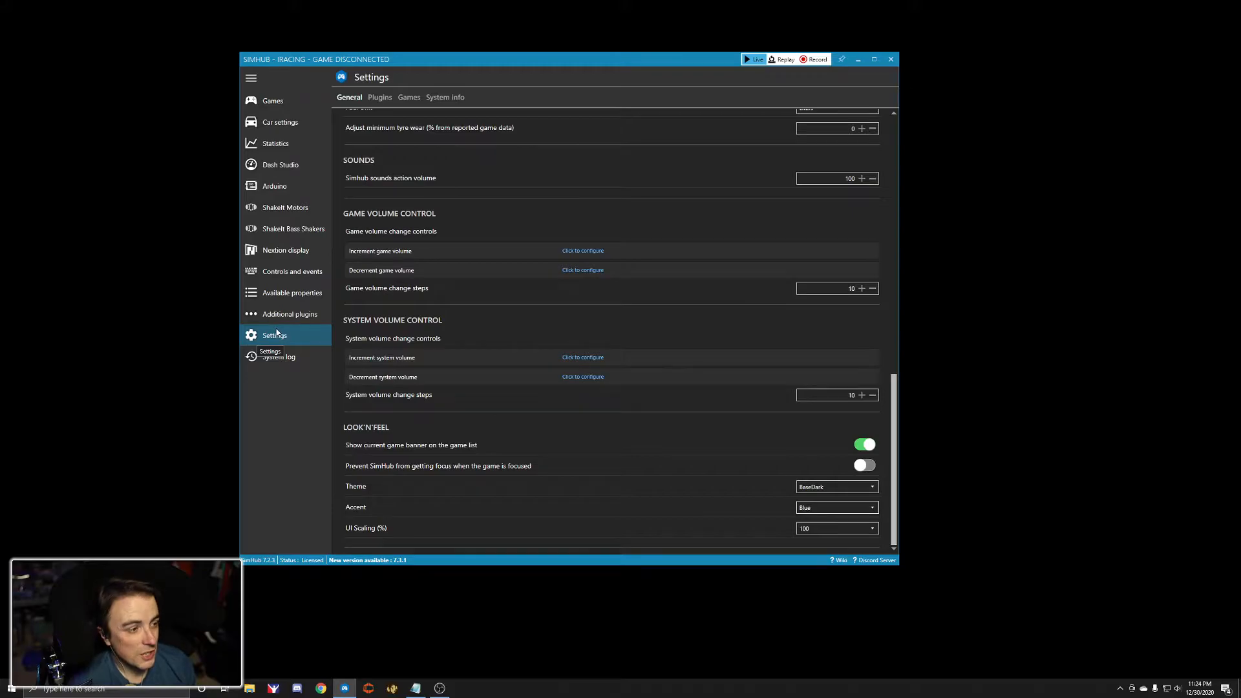
- Review the controller action mappings in Controls and events and the dashboards available in Dash Studio
left_click(296, 275)
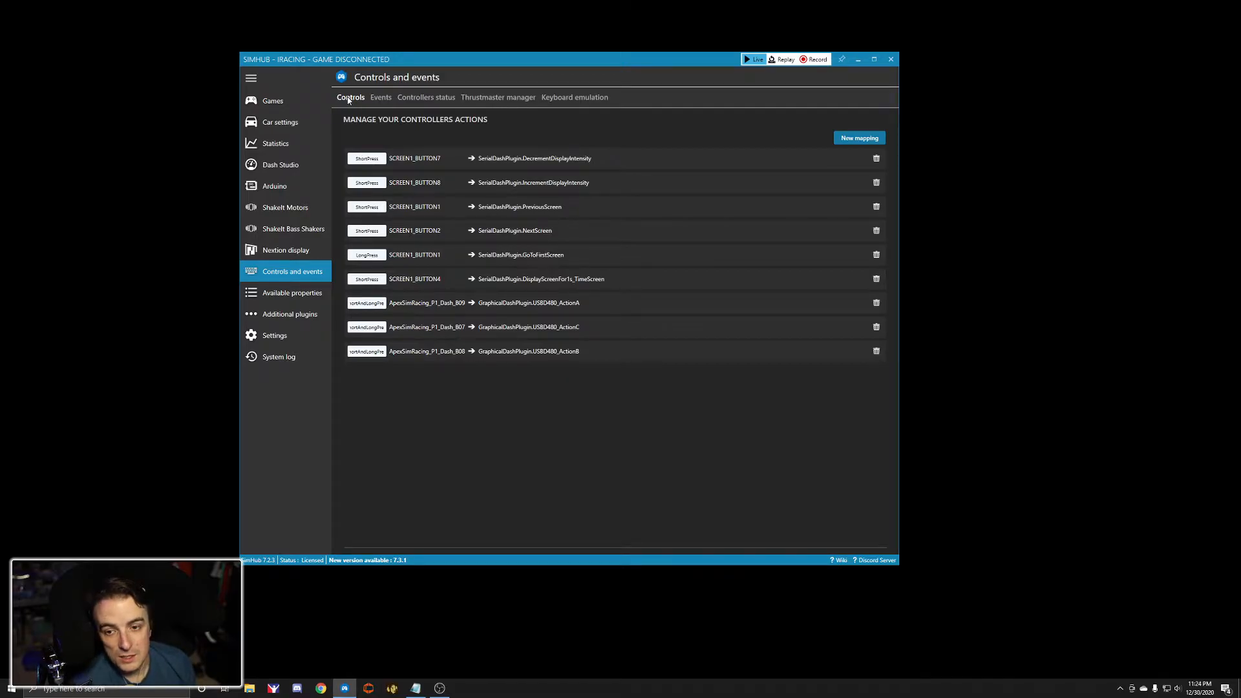
left_click(280, 164)
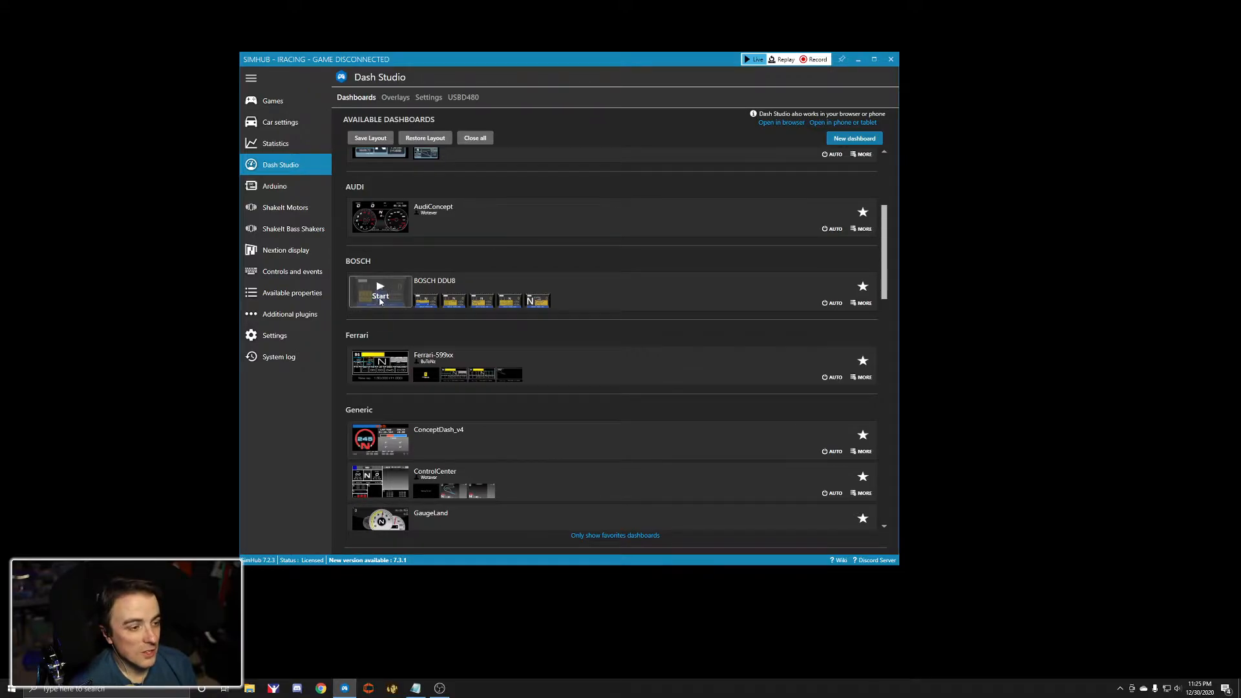
left_click(307, 274)
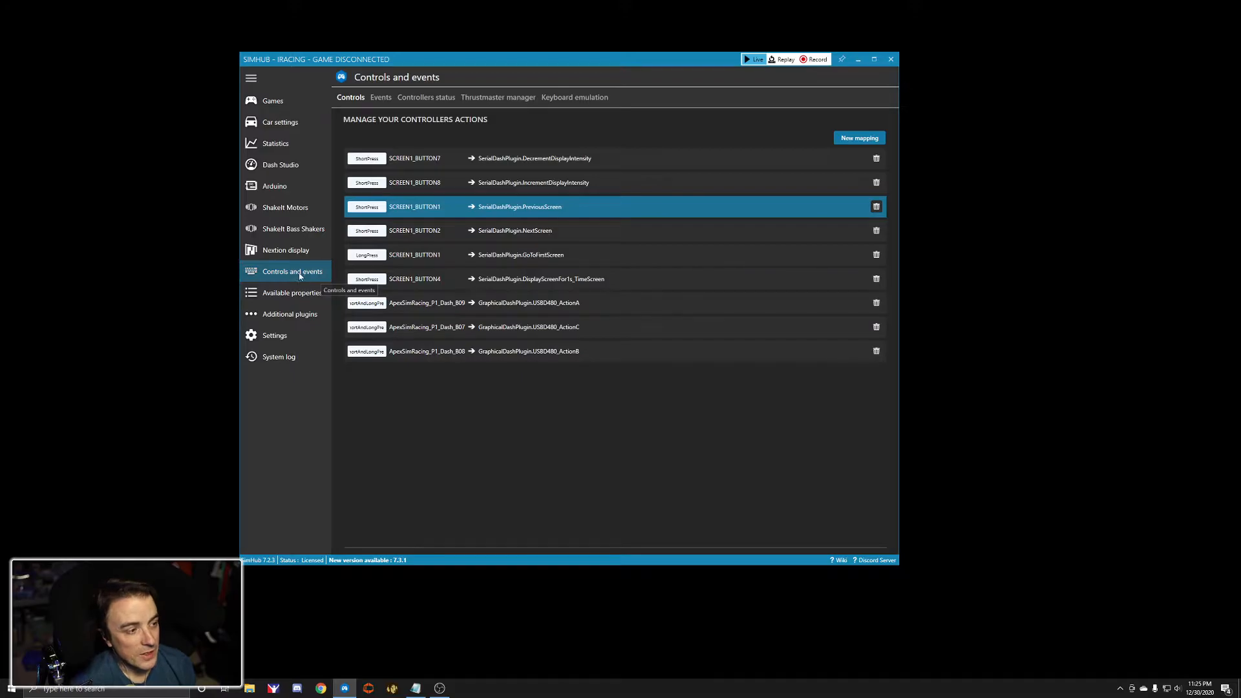
- Return to Dash Studio and examine the additional options for the BOSCH DDU8 dashboard
left_click(281, 167)
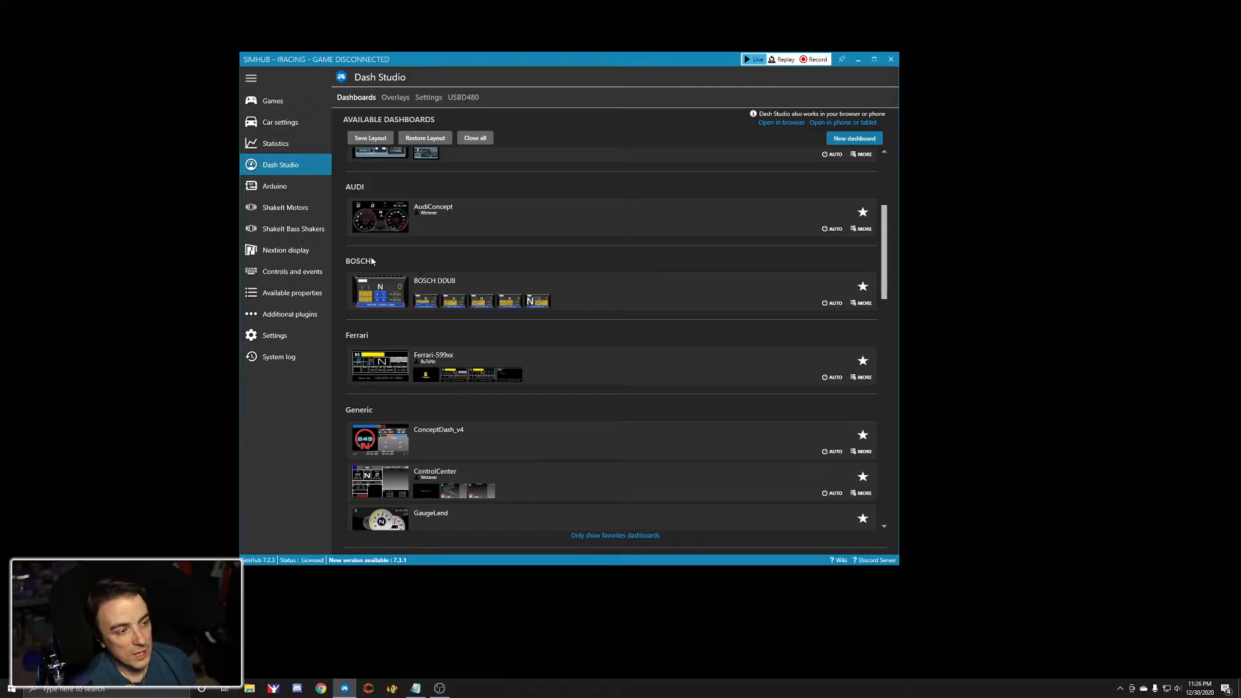
left_click(864, 304)
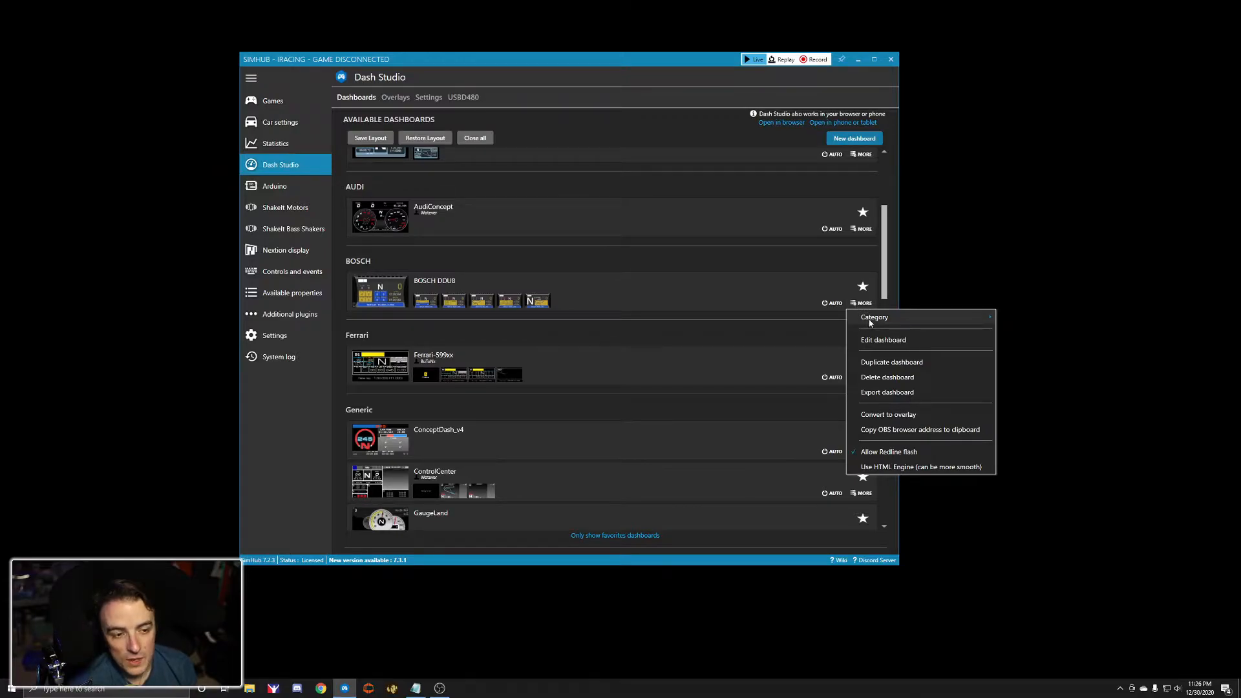
mouse_move(870, 321)
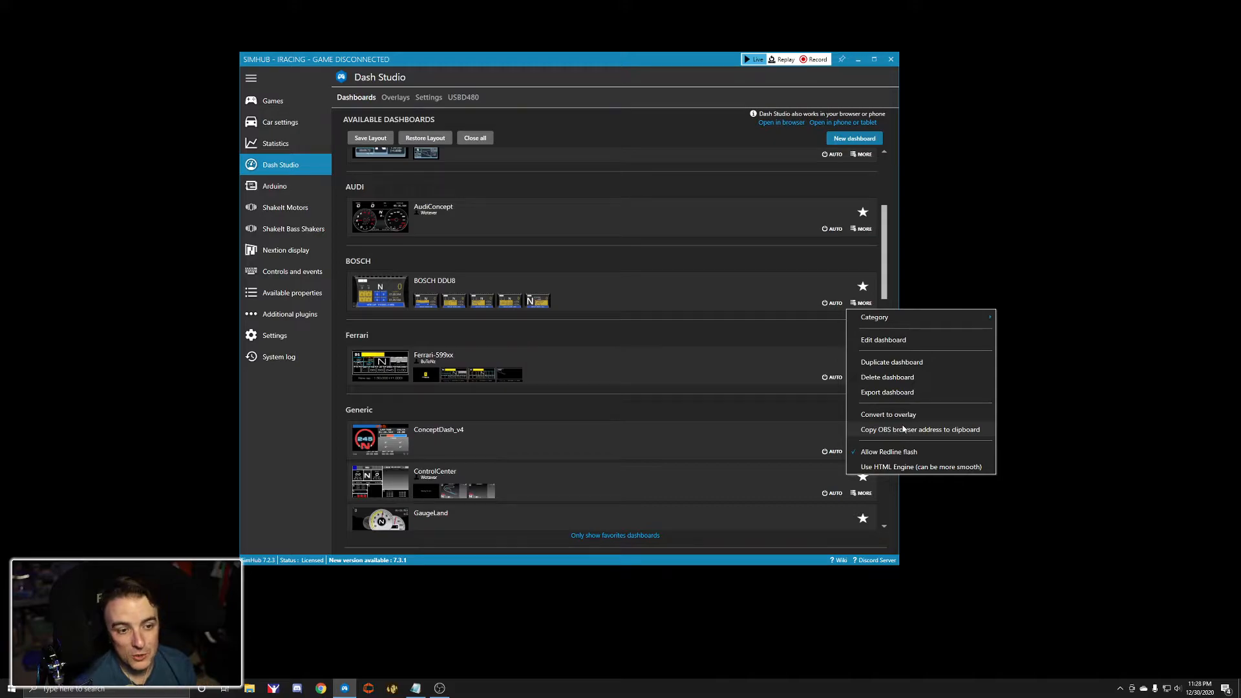
left_click(705, 333)
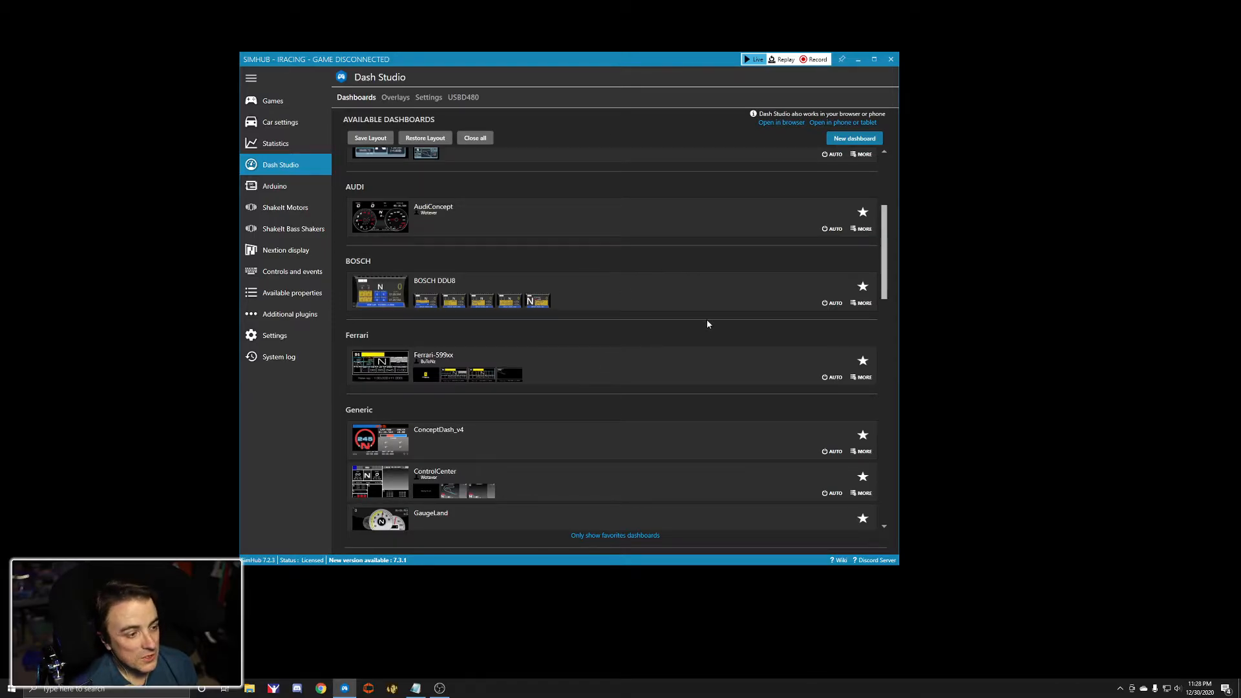
- Open the uncategorized GSI dashboard for editing
scroll(705, 323, "down", 10)
scroll(683, 330, "down", 5)
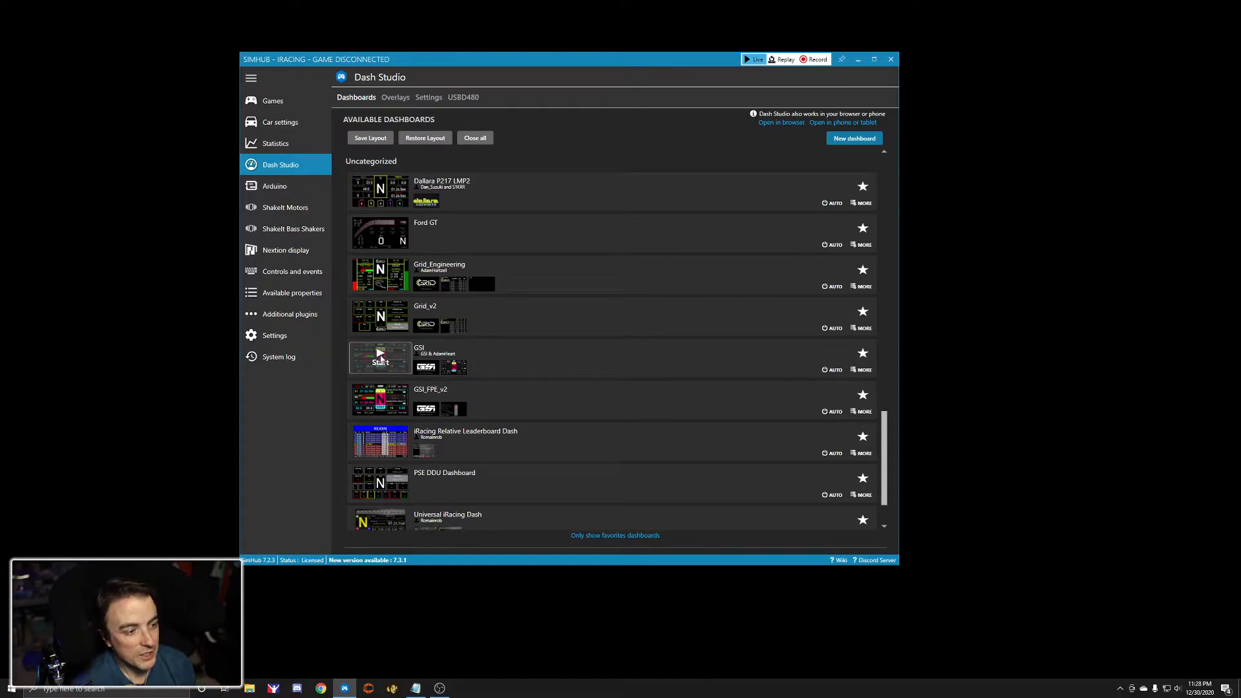
left_click(864, 370)
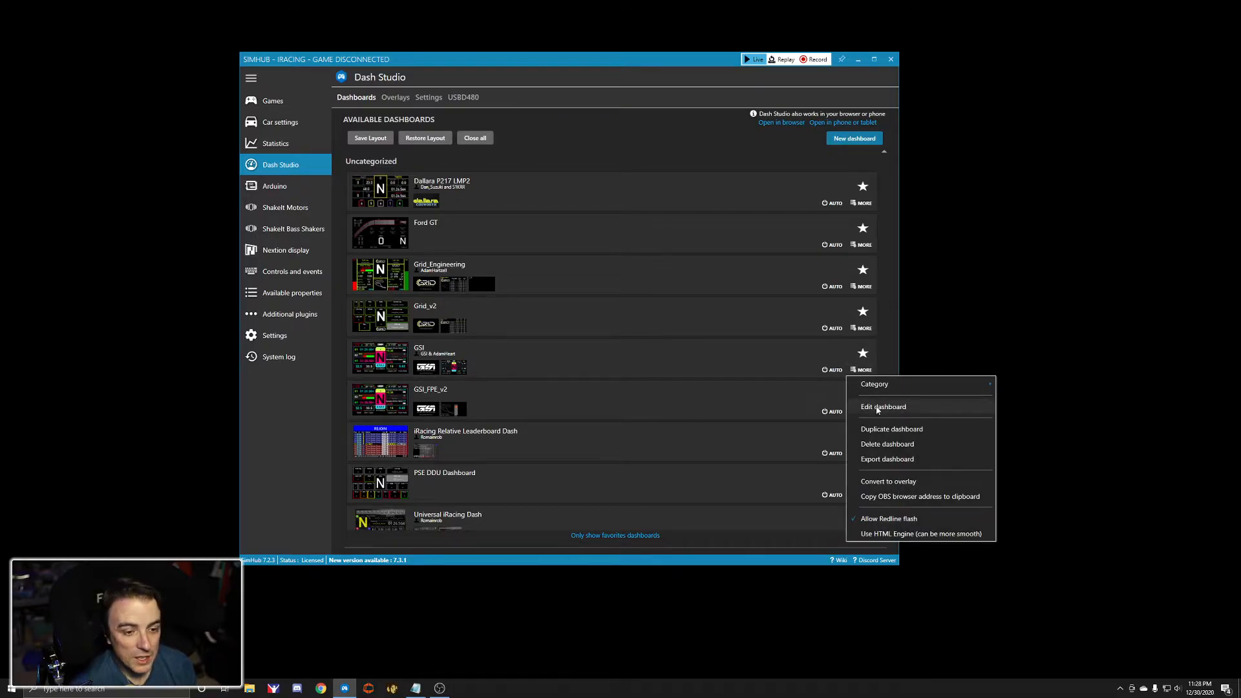
left_click(877, 409)
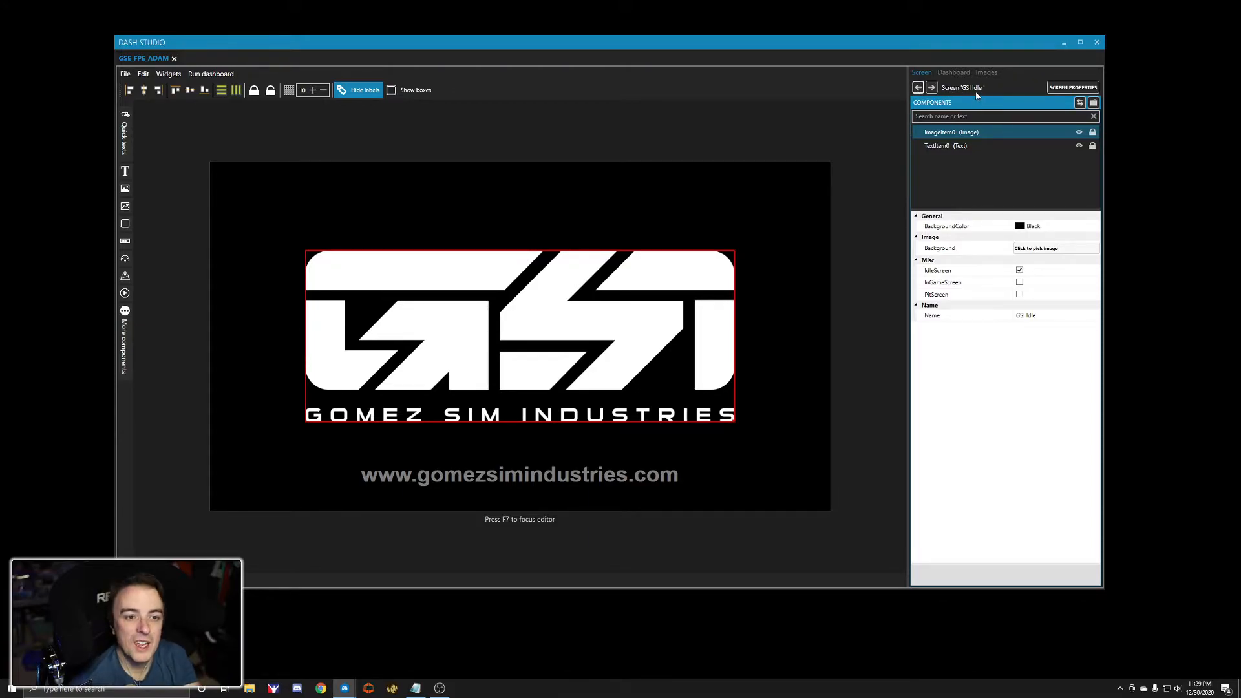
- Look through the dashboard's Race 1 and Pit Data screens and return to the GSI Idle screen
left_click(931, 87)
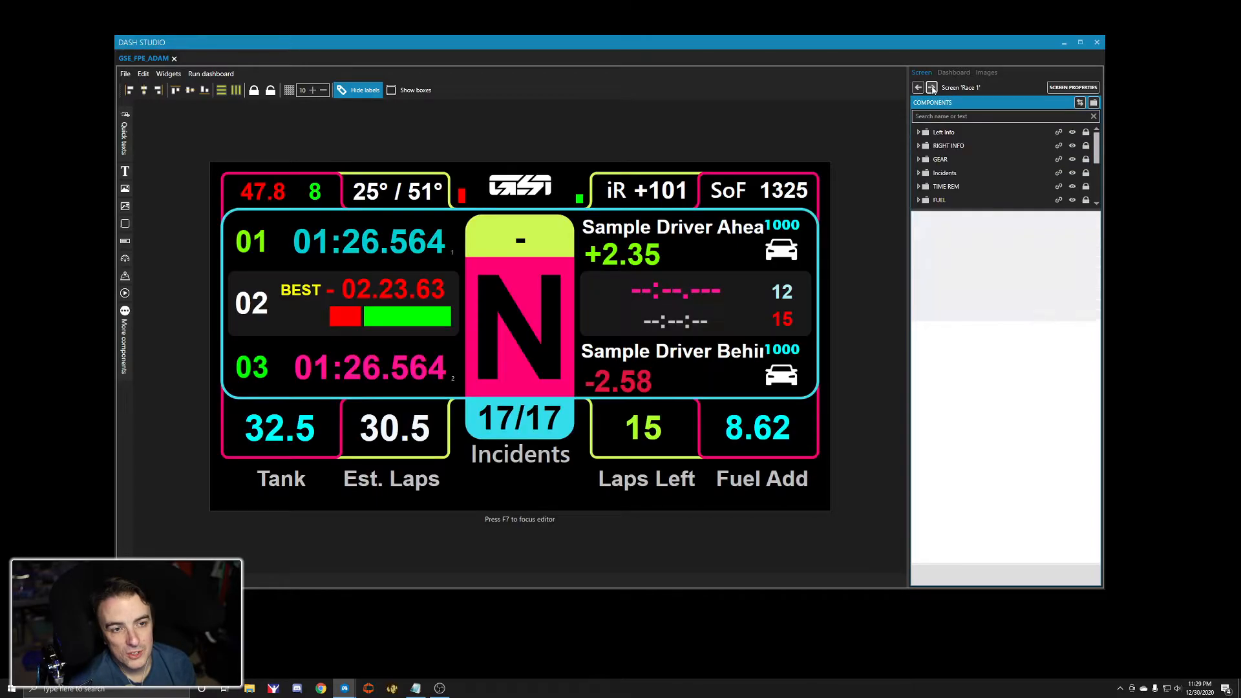
left_click(932, 88)
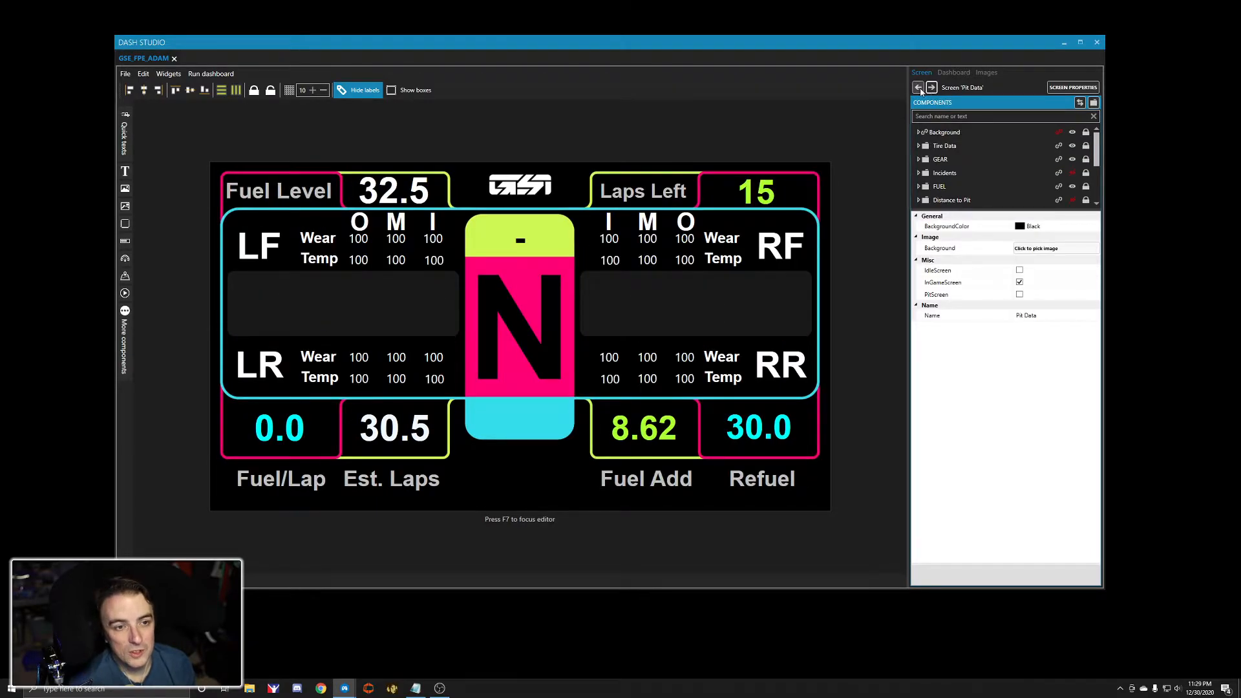
left_click(918, 87)
left_click(918, 88)
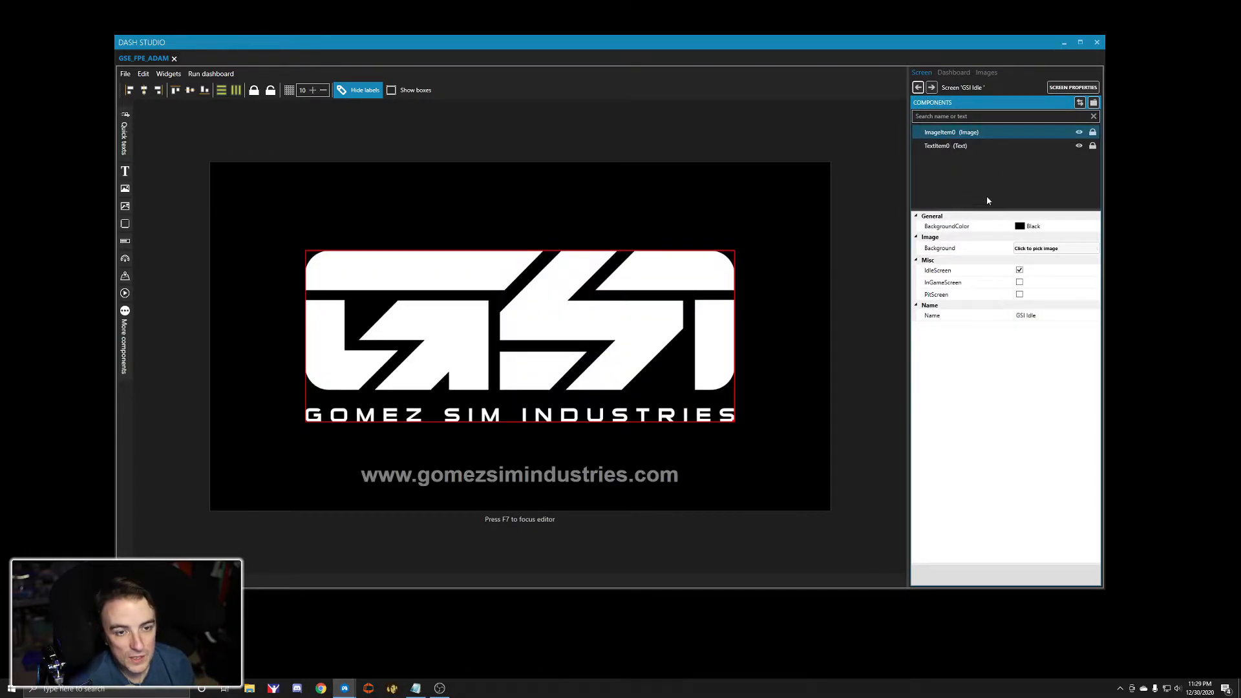
- Lengthen the components list, narrow the side panel, and inspect the GSI Idle screen's text and logo image components
mouse_move(989, 210)
left_mouse_down()
mouse_move(993, 260)
mouse_move(980, 158)
mouse_move(982, 296)
mouse_move(984, 224)
left_mouse_up()
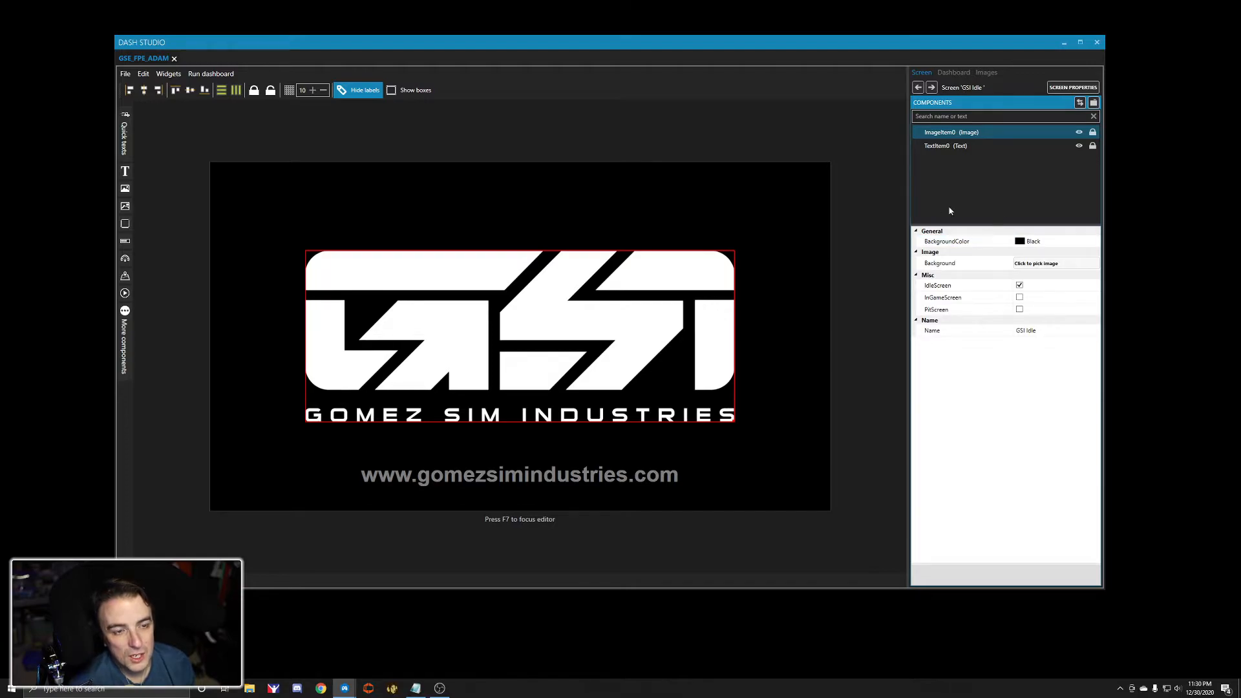
mouse_move(909, 201)
left_mouse_down()
mouse_move(621, 213)
mouse_move(963, 206)
mouse_move(921, 205)
left_mouse_up()
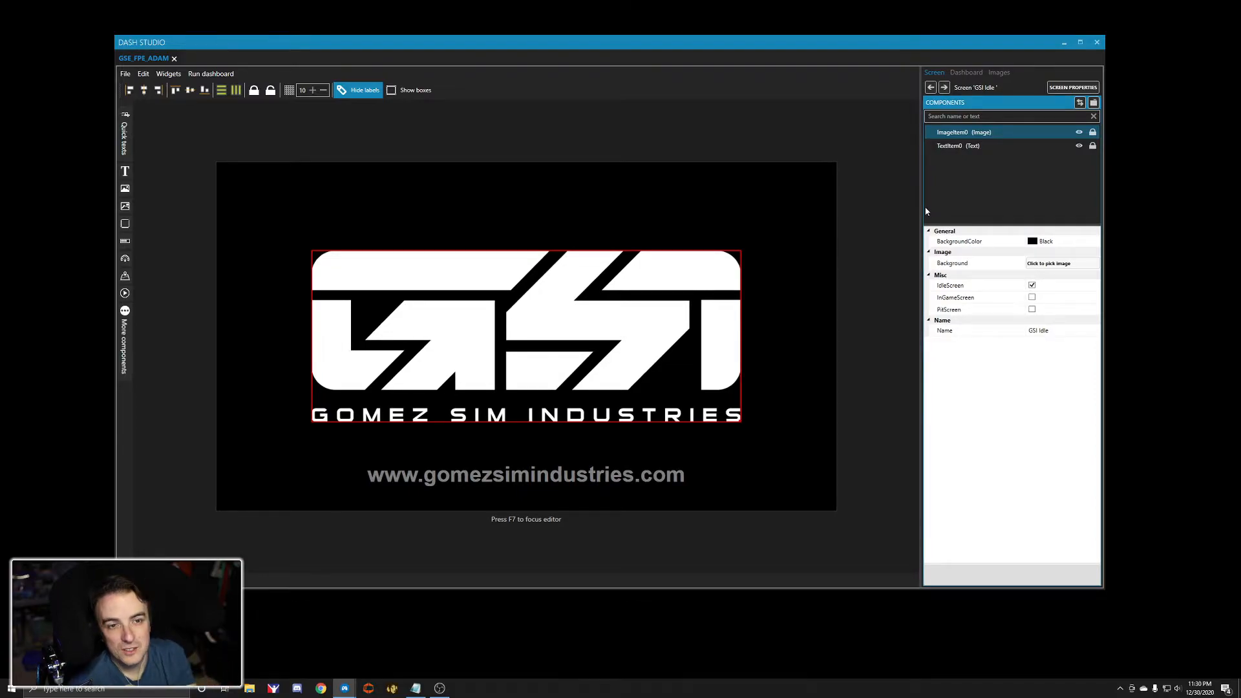
left_click(960, 146)
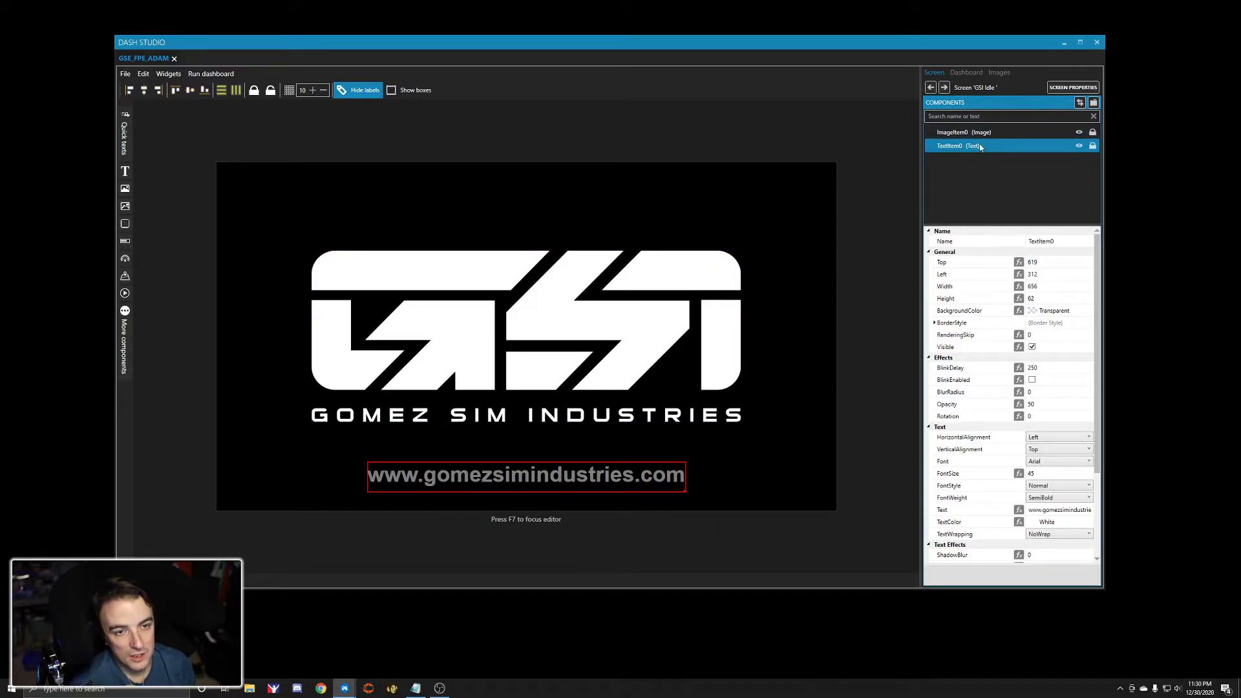
left_click(963, 132)
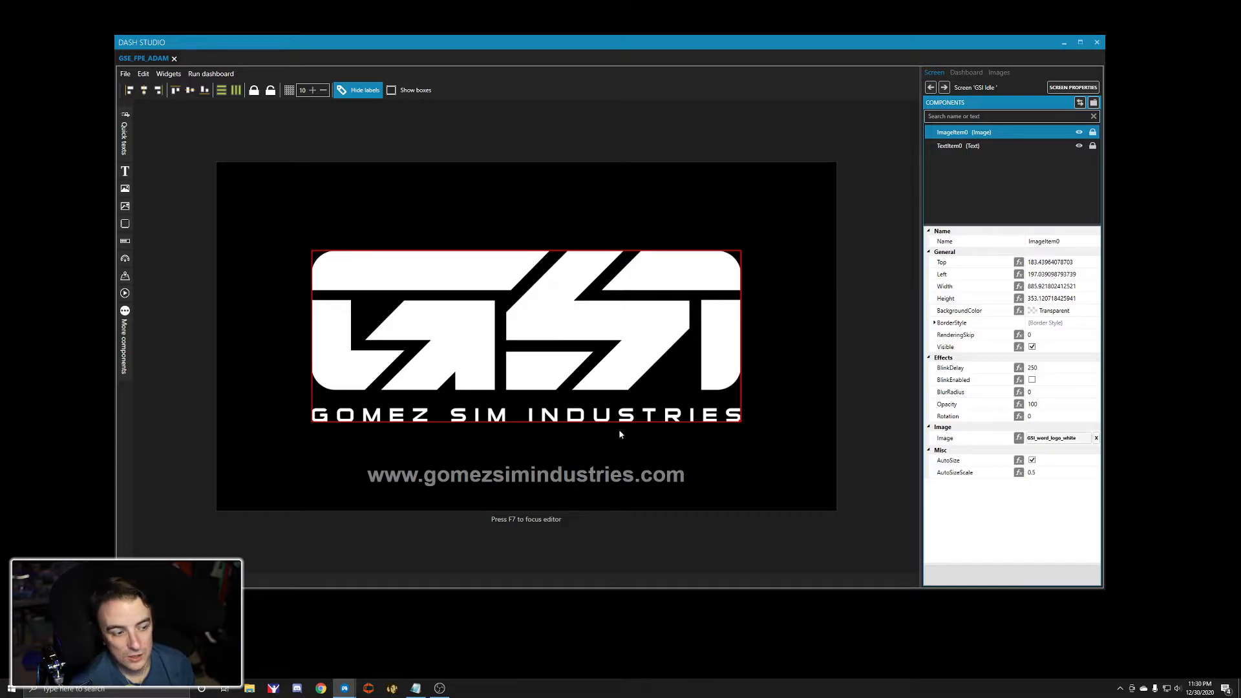
- Examine the full property list of the website text component TextItem0
left_click(979, 150)
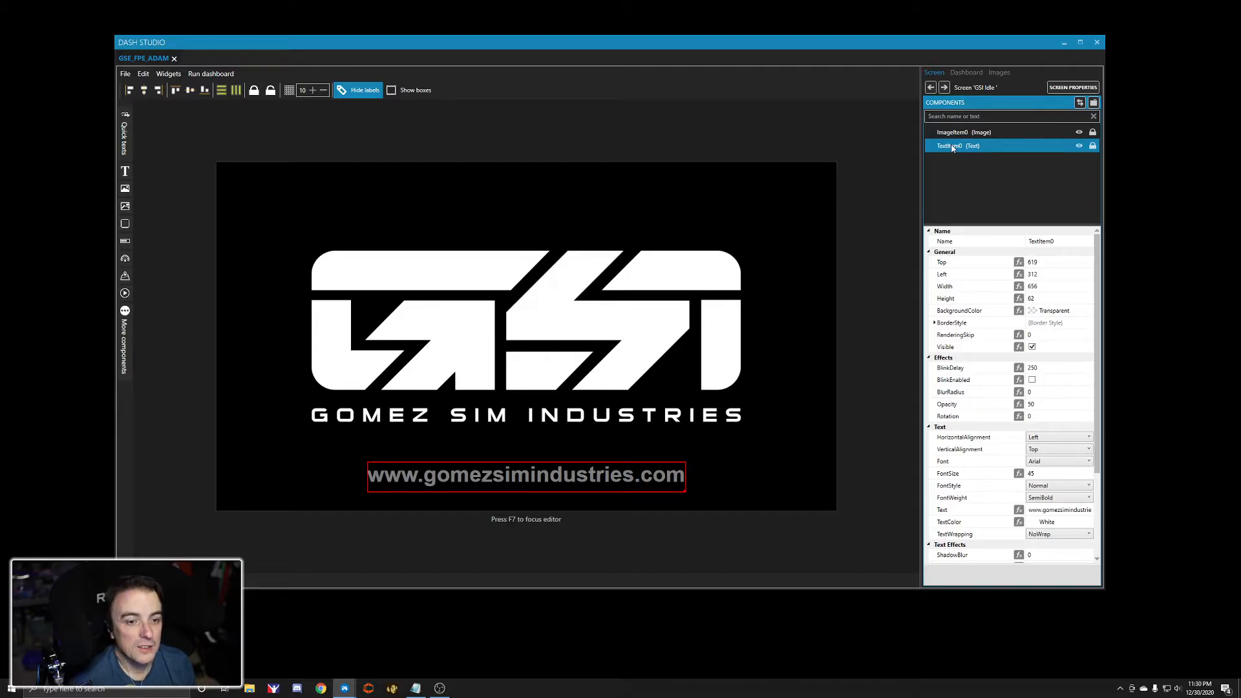
scroll(1008, 299, "down", 3)
scroll(1009, 299, "up", 2)
scroll(1011, 310, "down", 3)
scroll(1017, 323, "up", 3)
scroll(1021, 326, "up", 1)
scroll(1022, 320, "down", 3)
scroll(1027, 301, "up", 3)
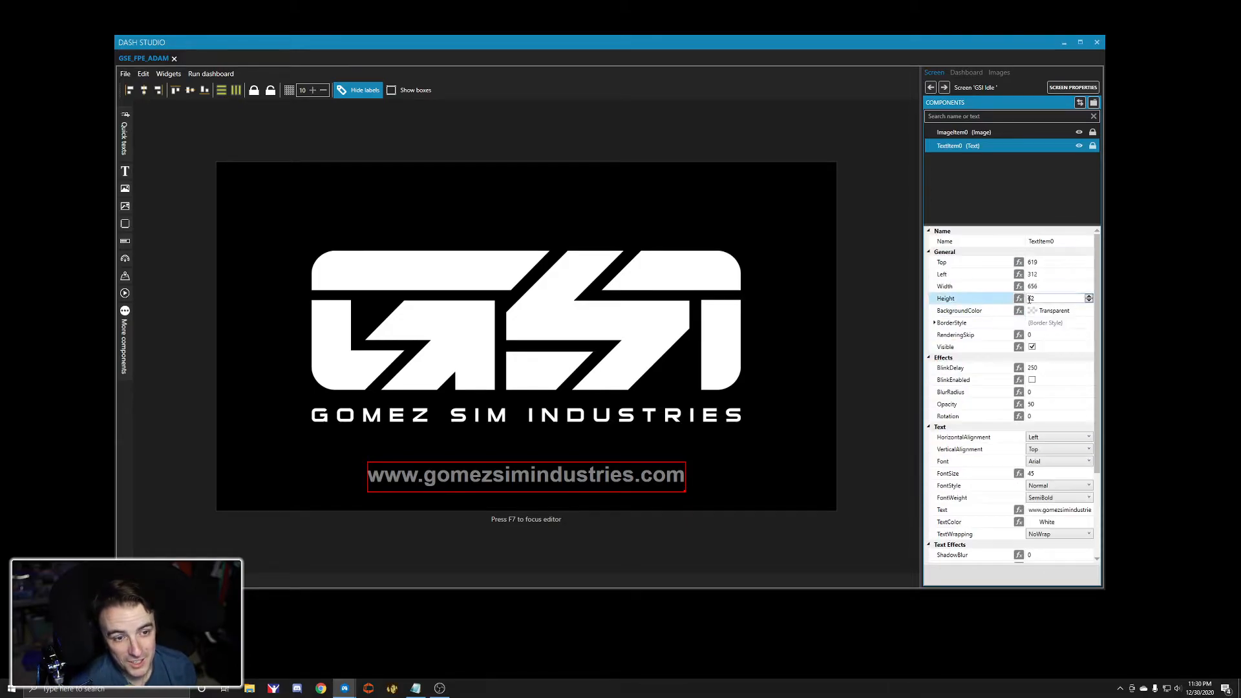
- Rename the website text component TextItem0 as "Gomez URL"
left_click(1057, 241)
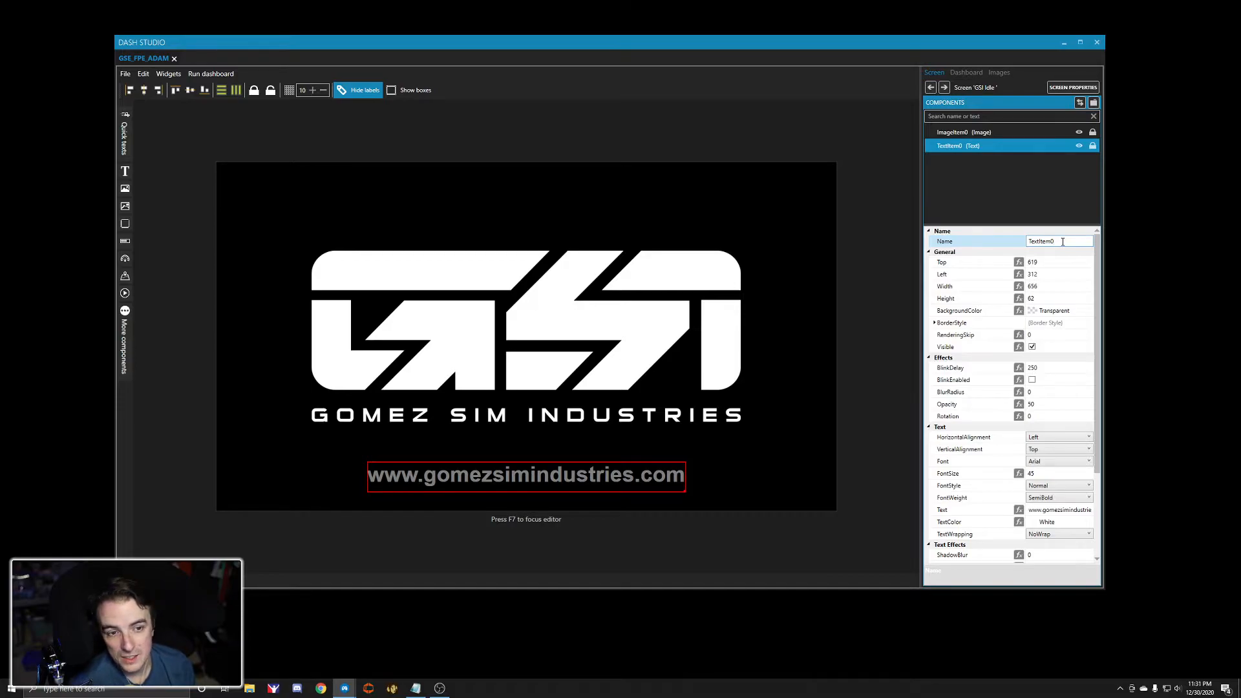
left_click_drag(1062, 241, 1020, 244)
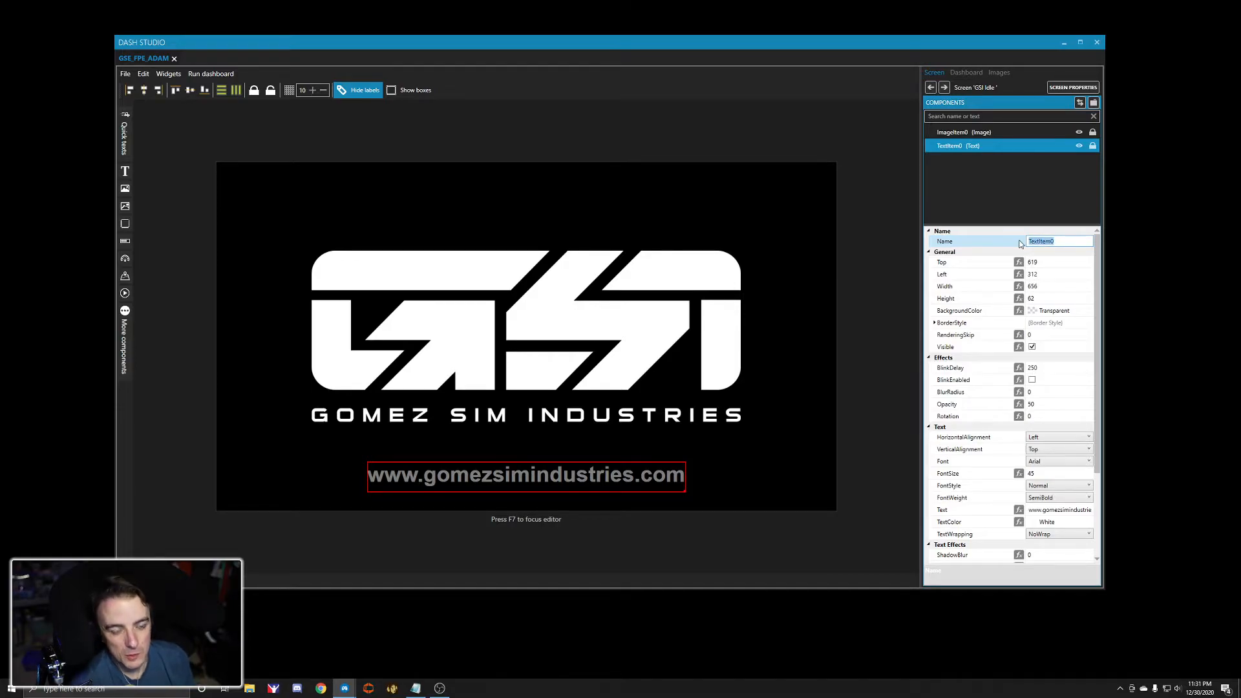
type("Gome")
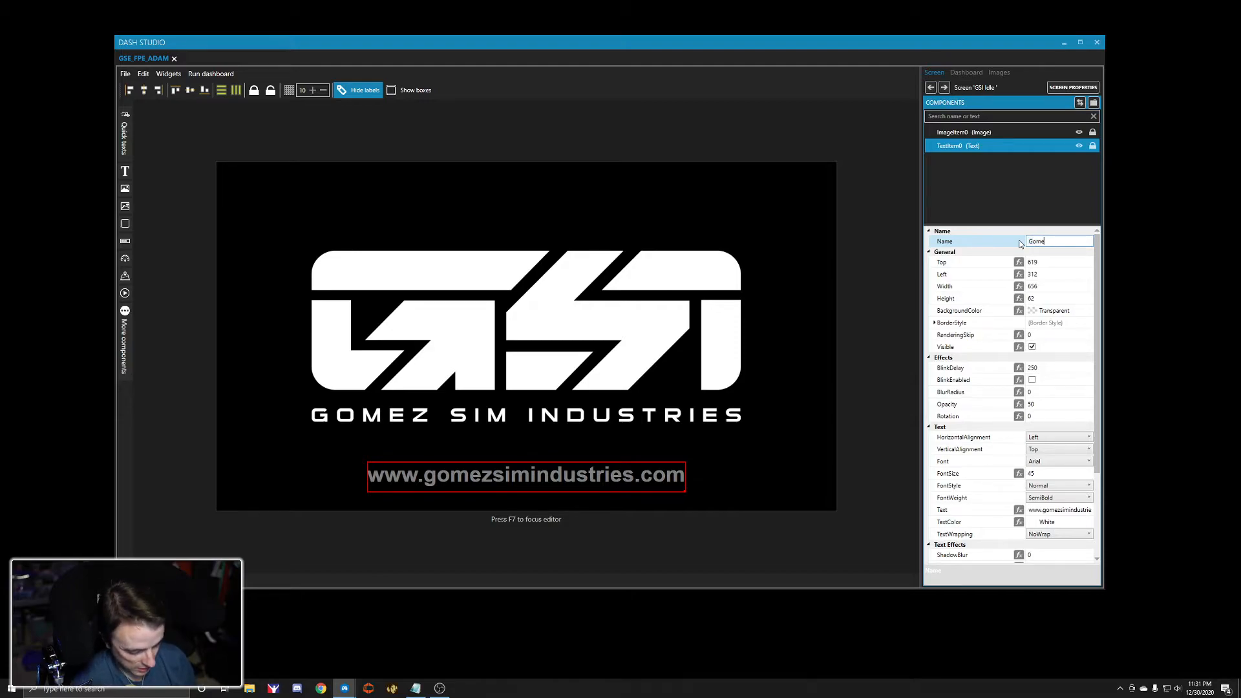
type("z URL")
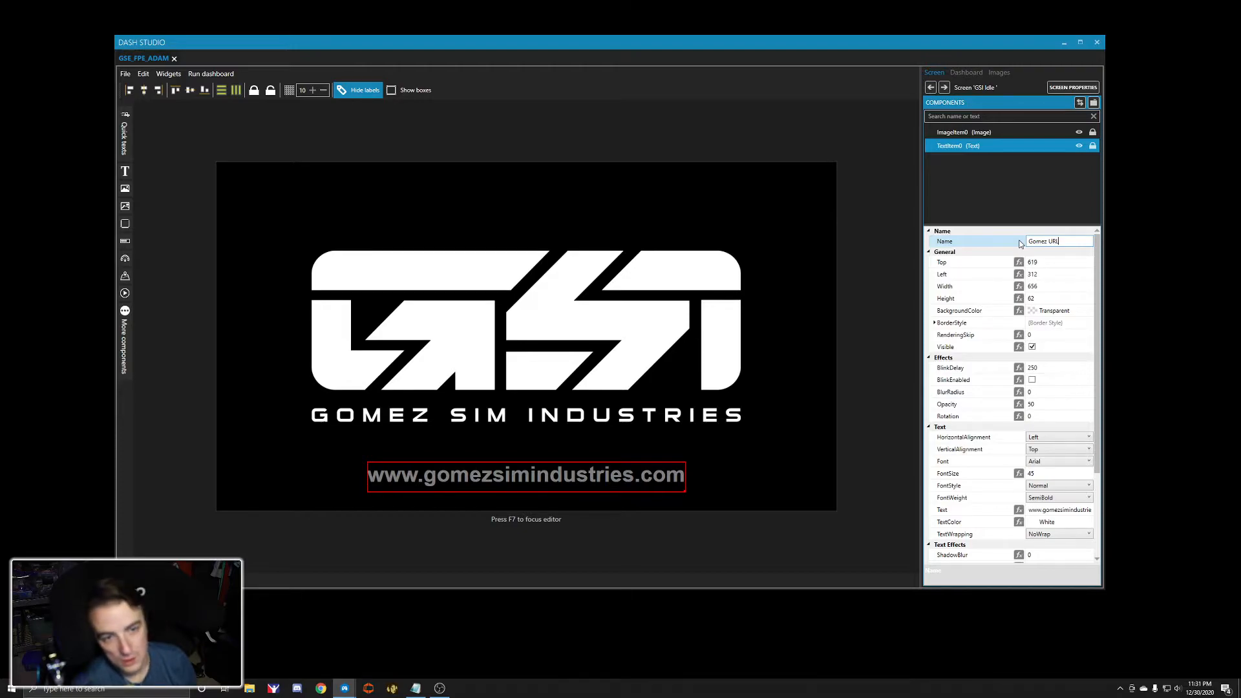
key("Return")
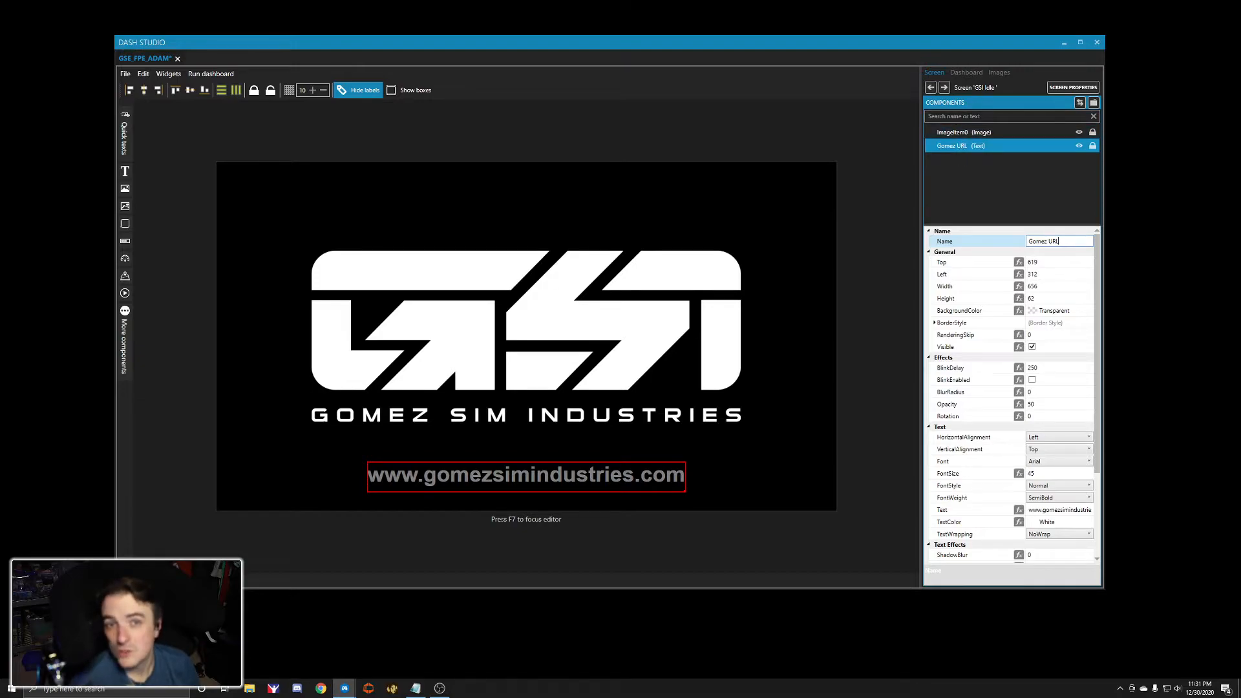
- Rename the logo image component ImageItem0 as "GSI LOGO"
left_click(965, 137)
left_click(965, 148)
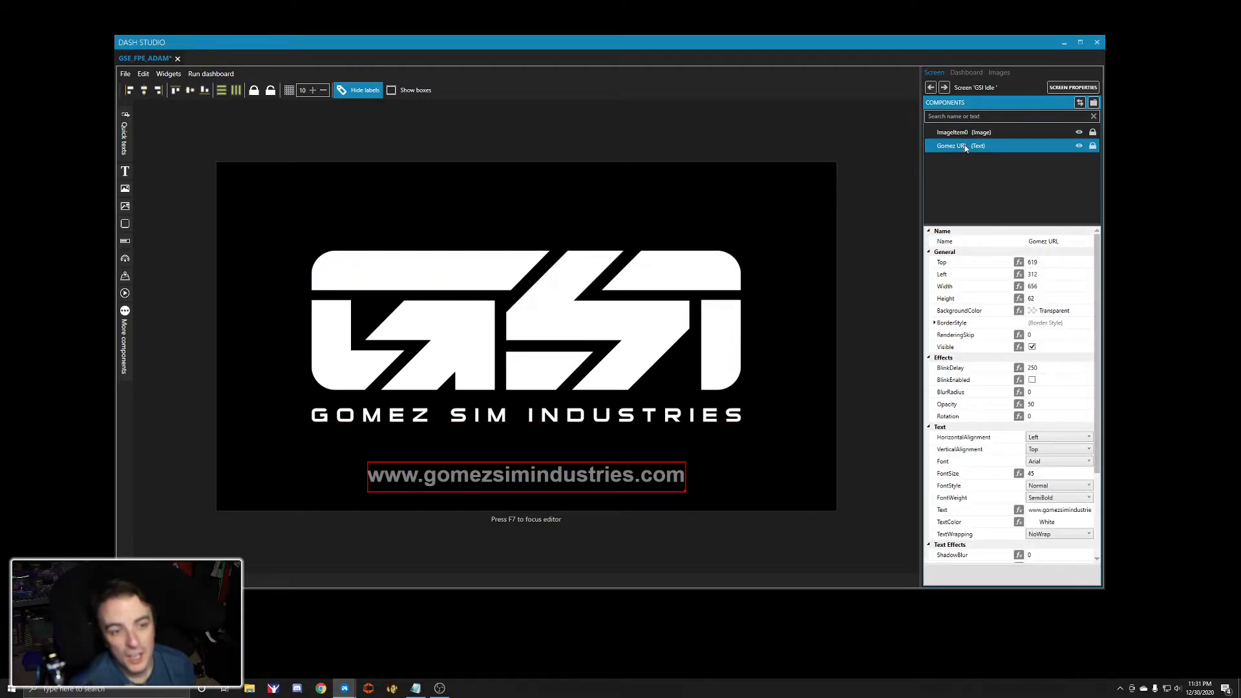
left_click(965, 135)
double_click(1060, 241)
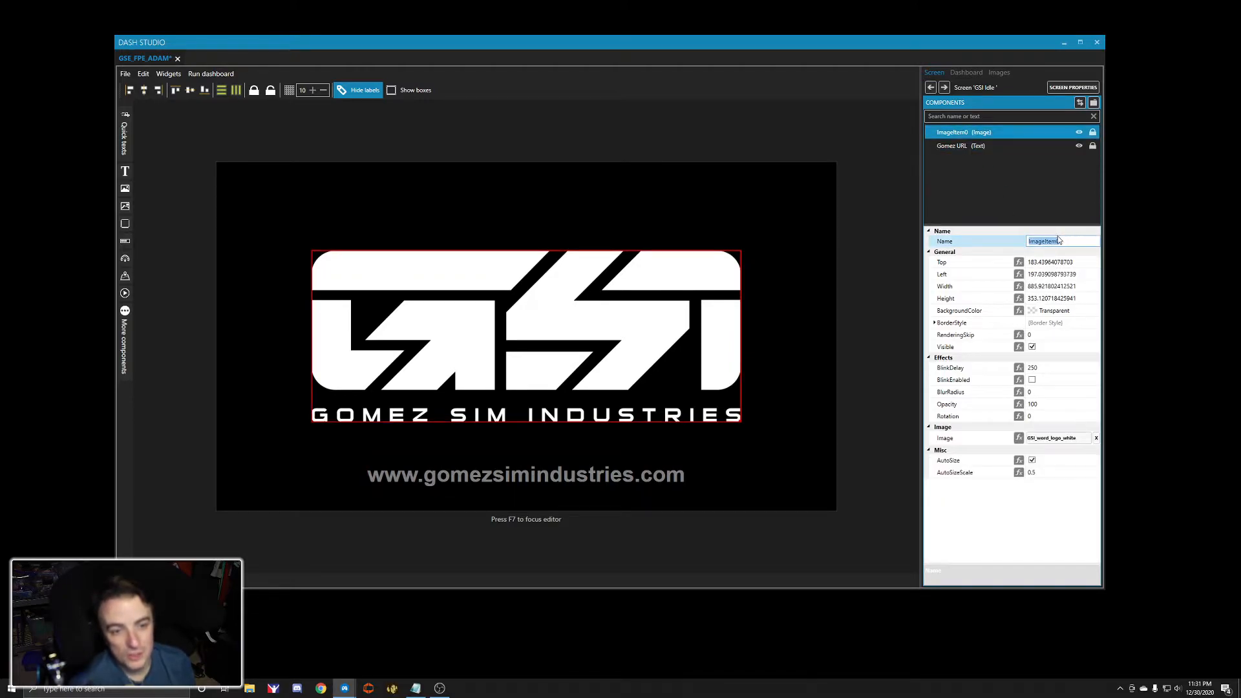
type("GS")
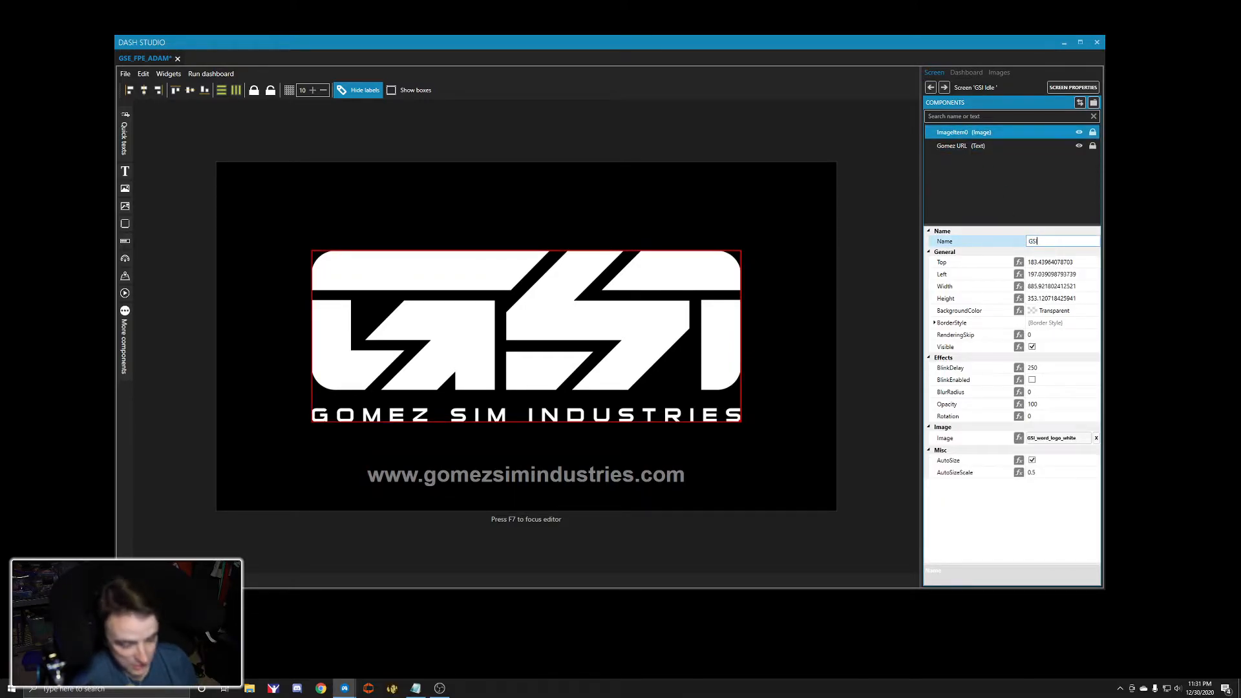
type("I LOGO")
key("Return")
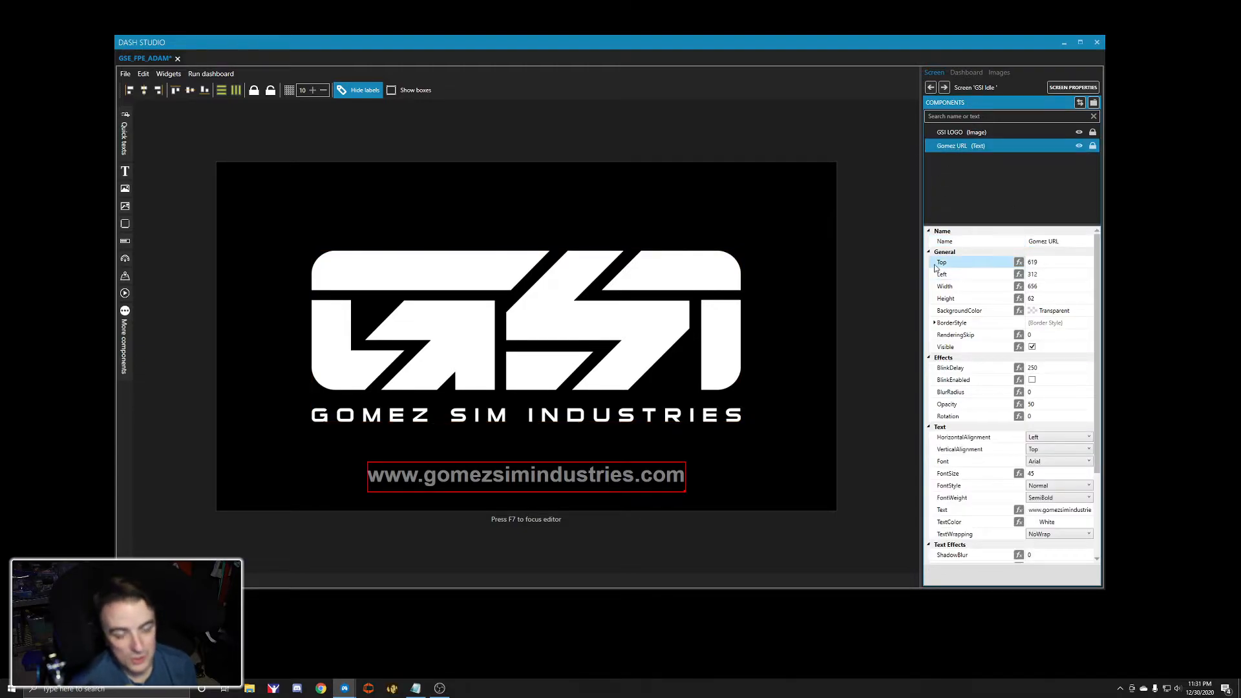
- Inspect the Top, Left, Width and Height properties of the Gomez URL text component
left_click(1031, 262)
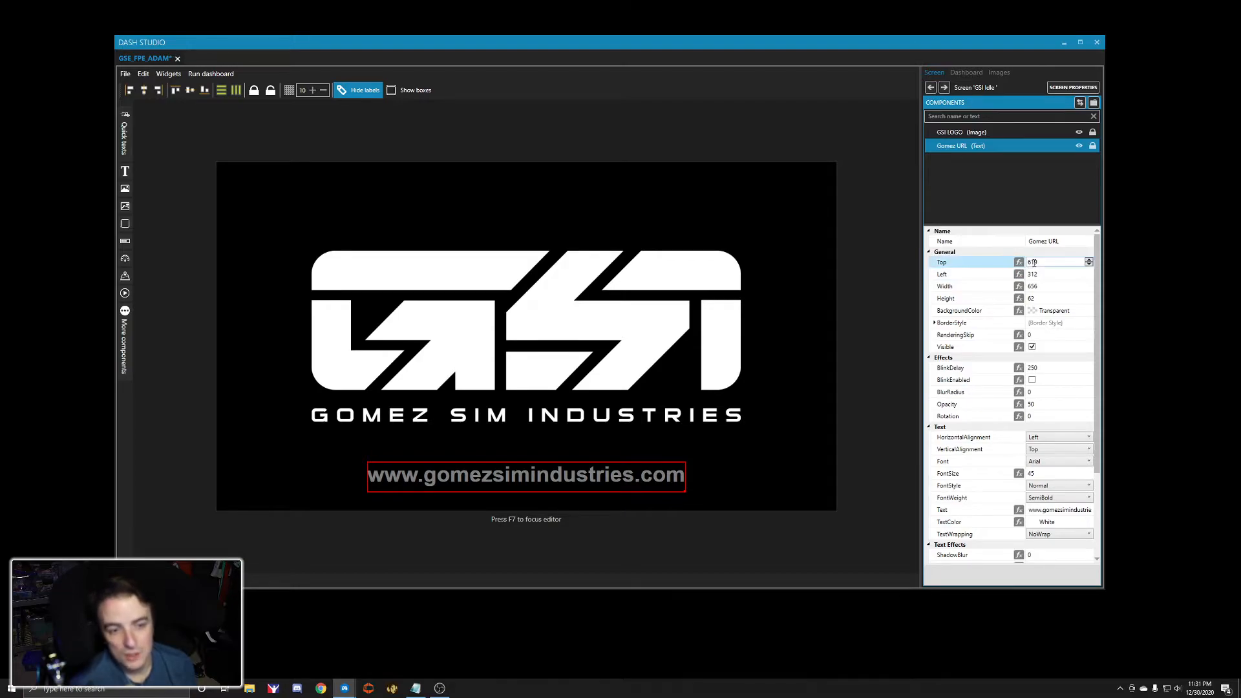
left_click(1045, 275)
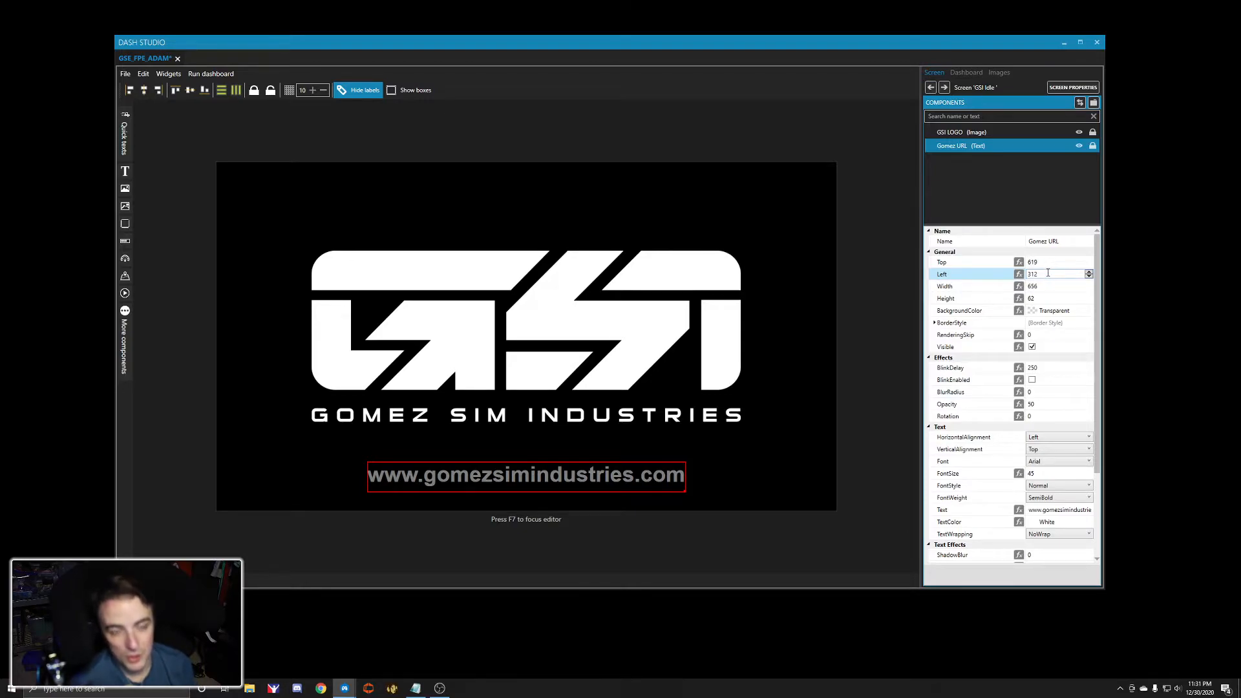
left_click(1047, 285)
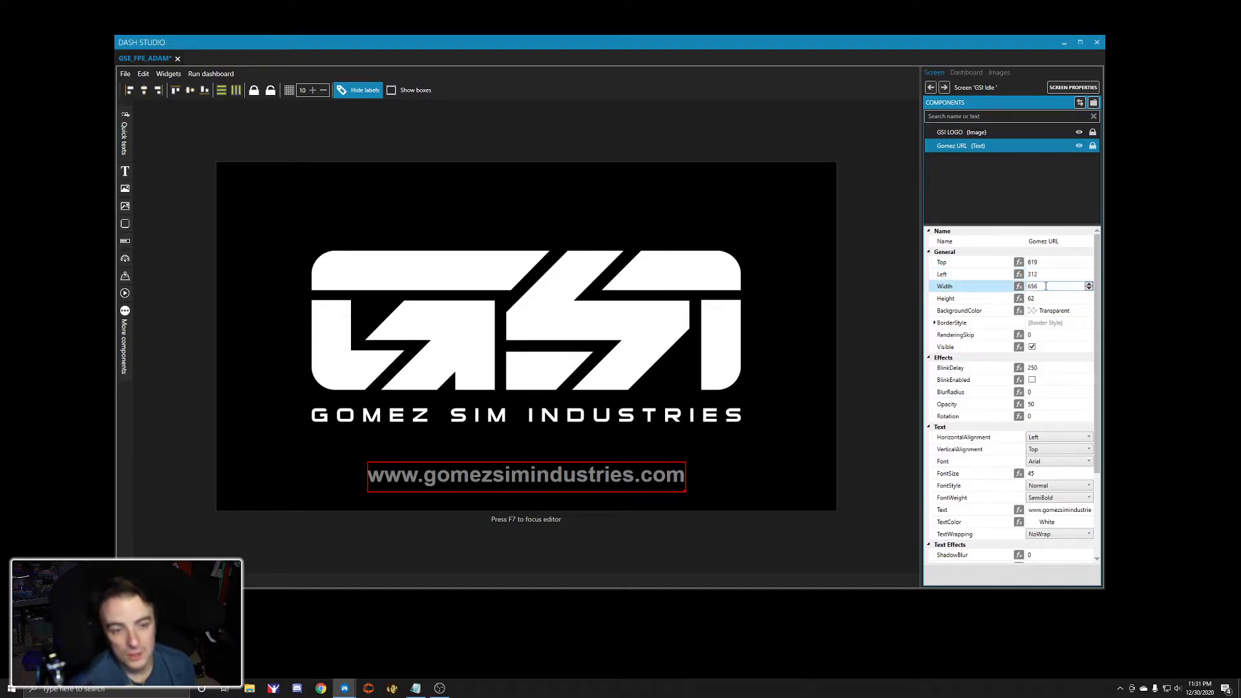
left_click(1047, 296)
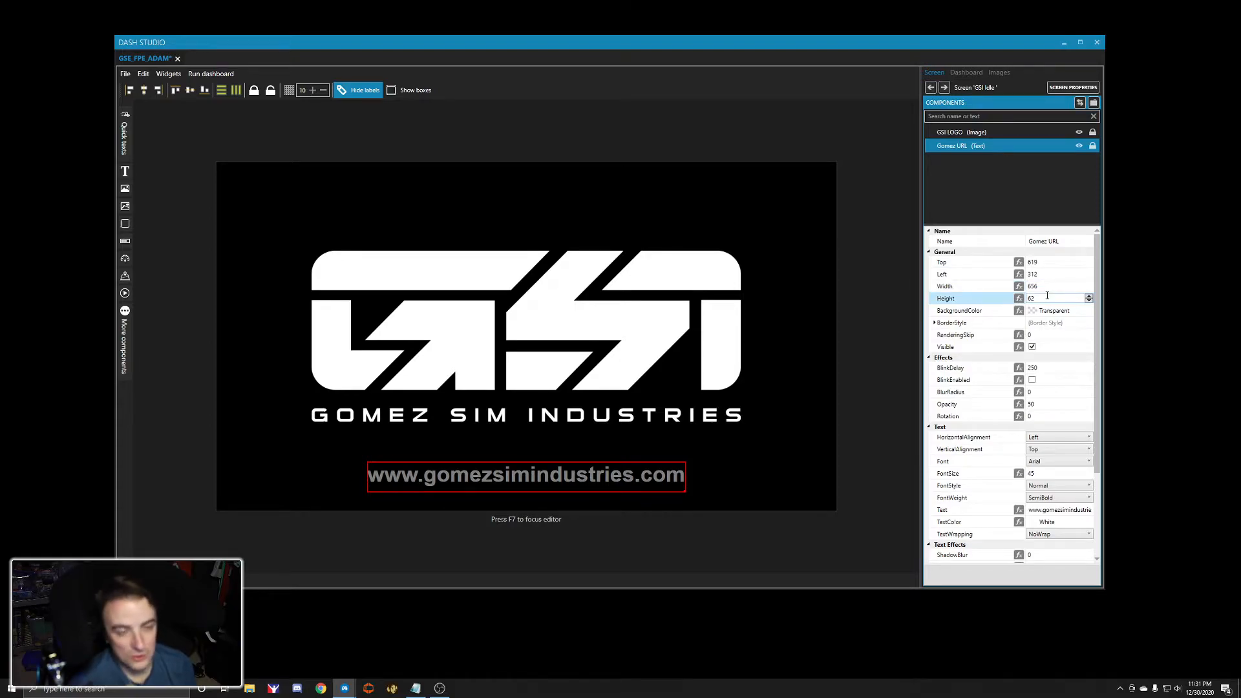
- Try a Chartreuse background color on the Gomez URL text and set it back to Transparent
left_click(1035, 312)
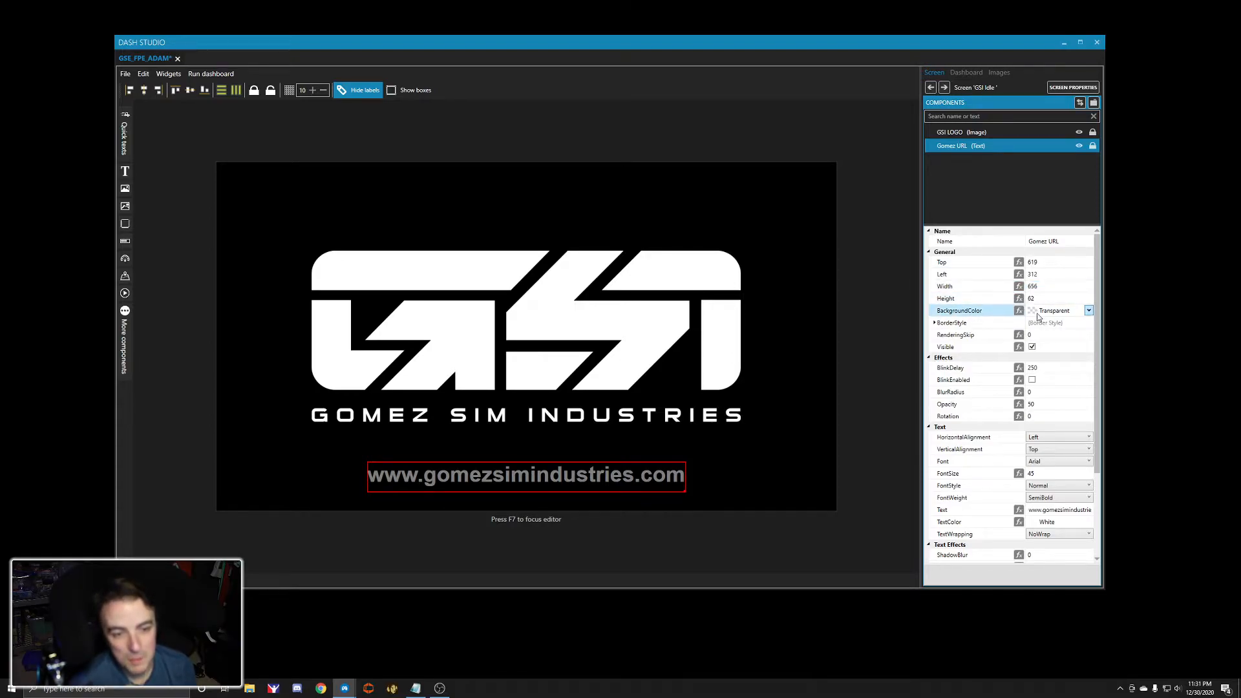
left_click(1091, 313)
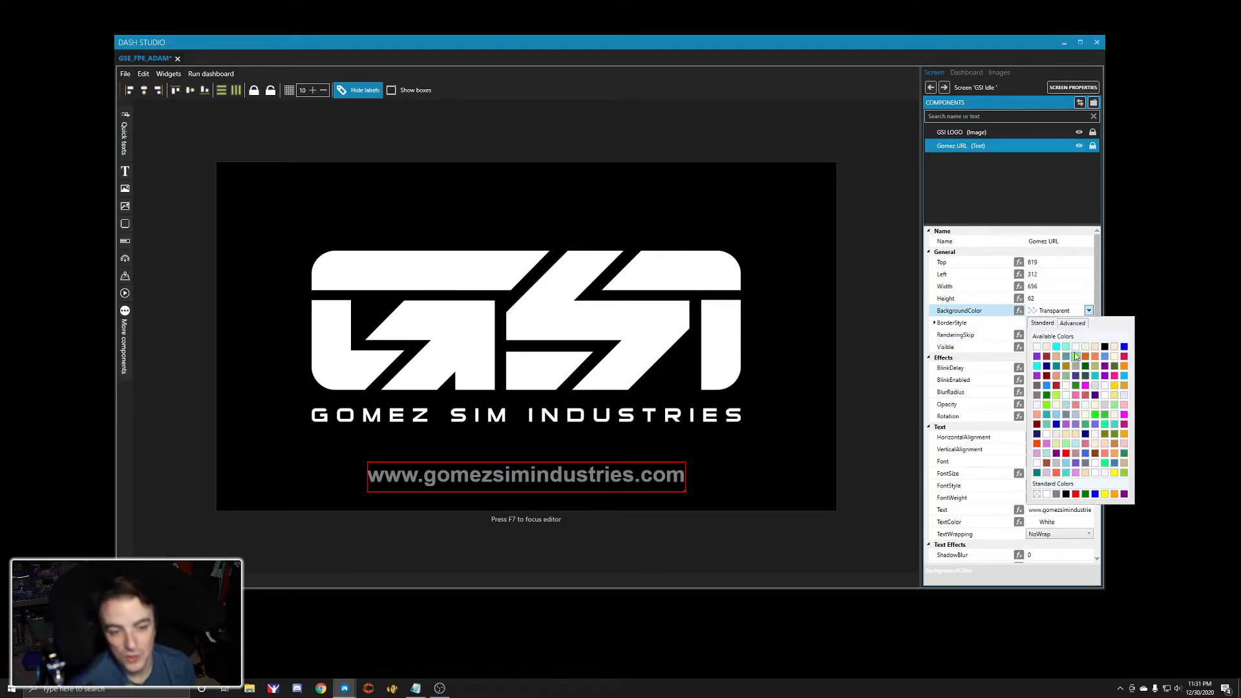
left_click(1076, 357)
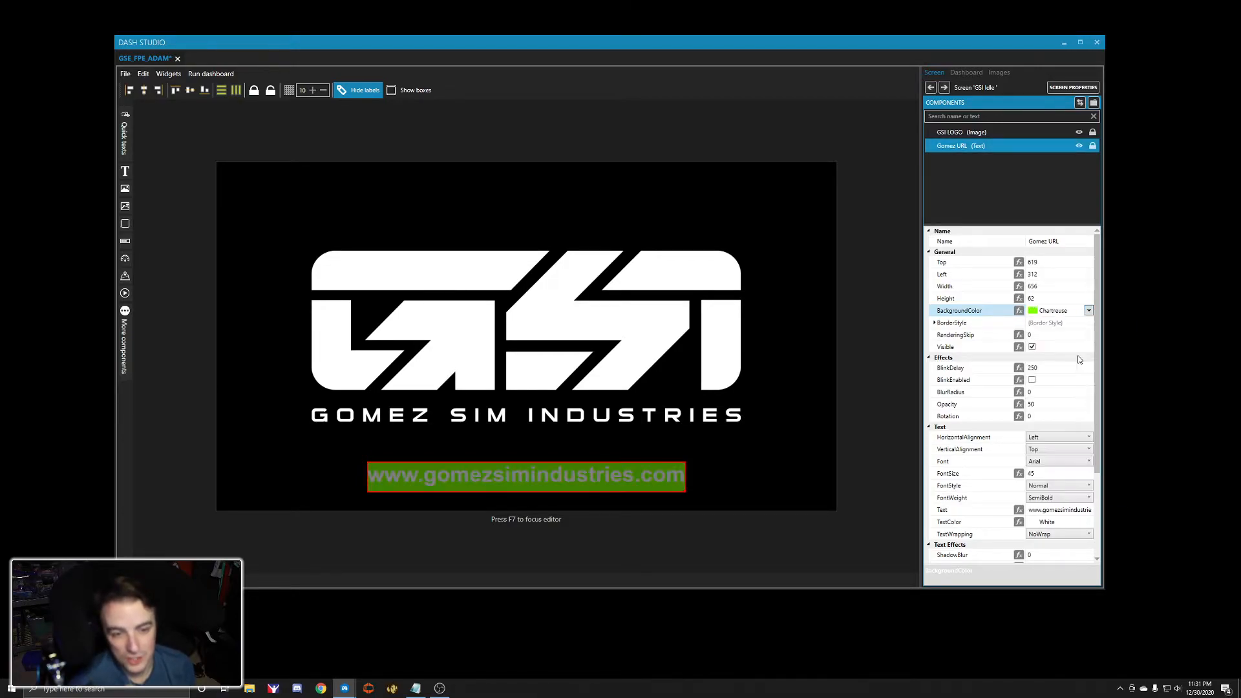
left_click(1089, 312)
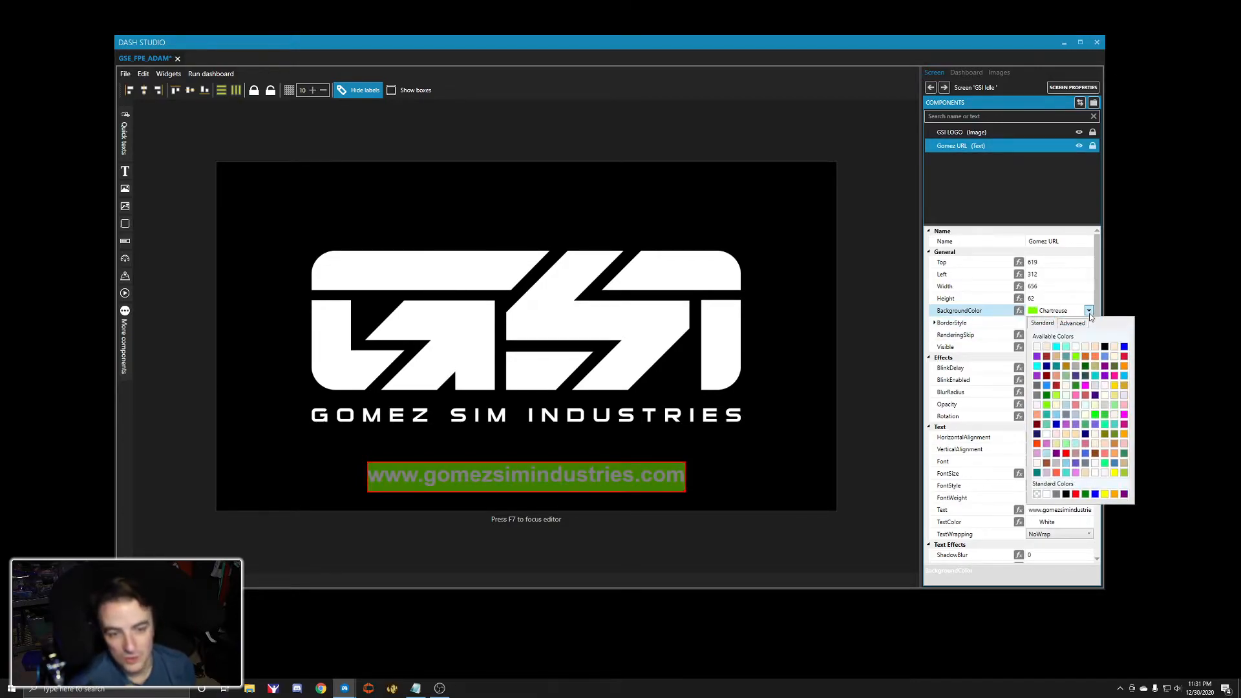
left_click(1037, 495)
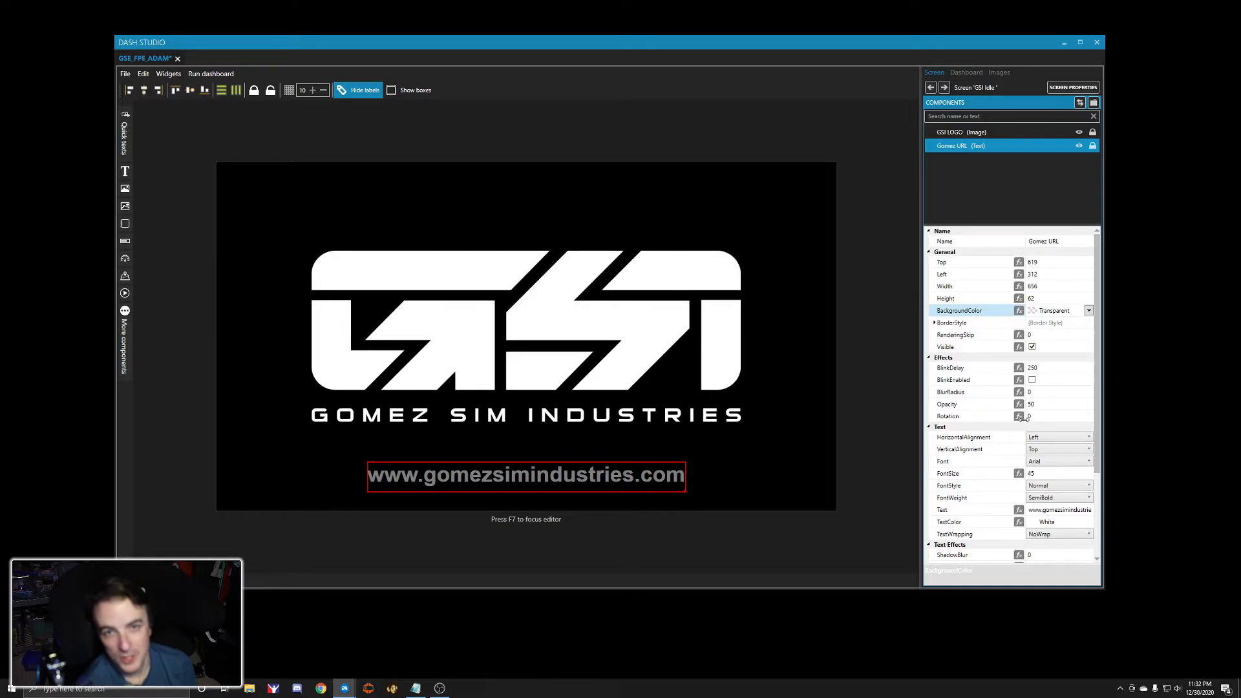
- Review the Gomez URL text's border style options, and toggle the component's visibility off and back on
left_click(934, 325)
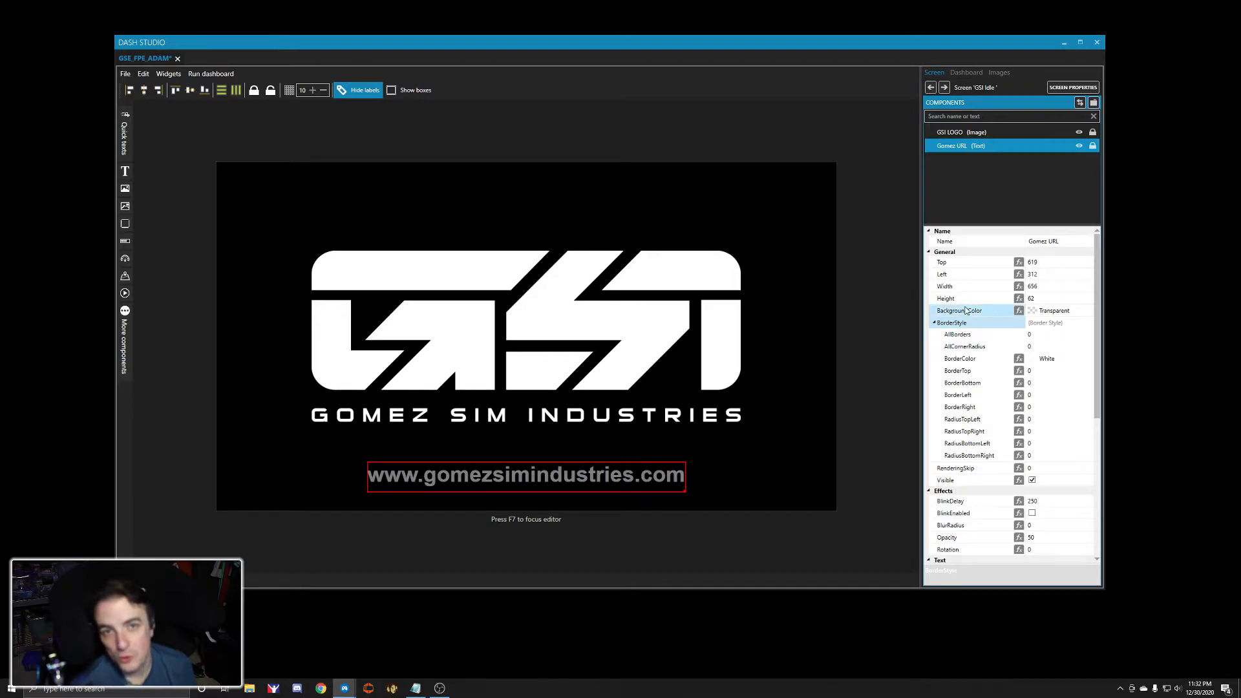
left_click(934, 324)
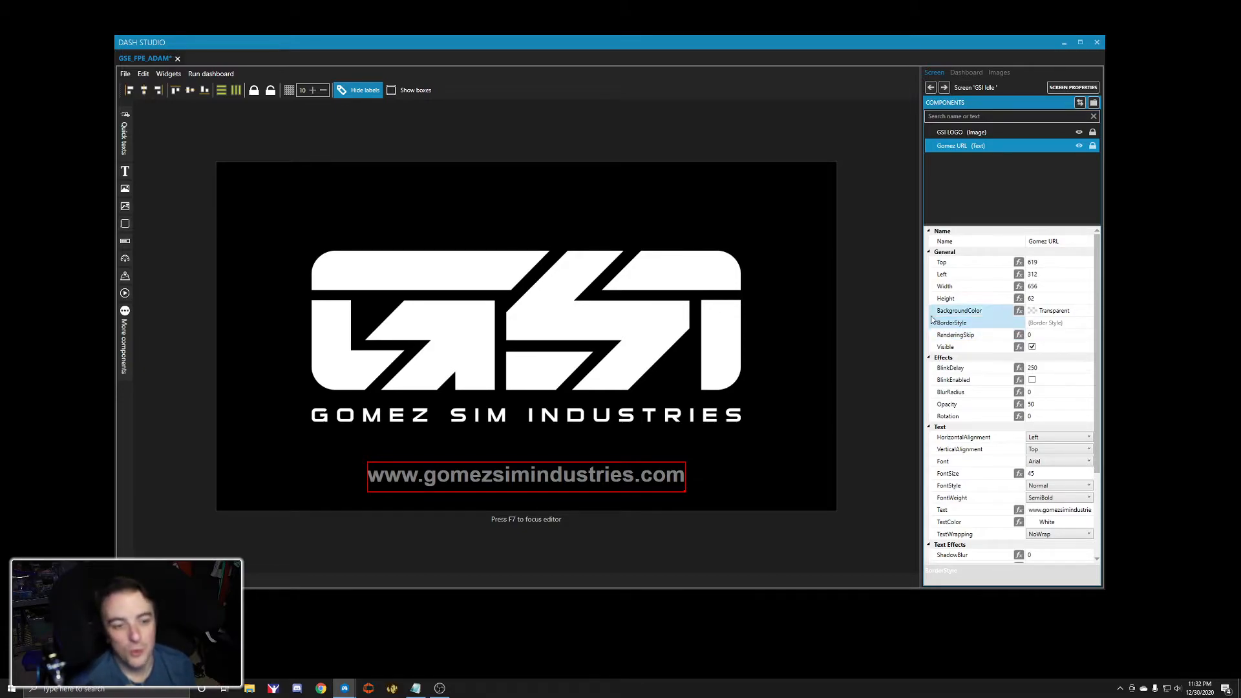
left_click(1032, 347)
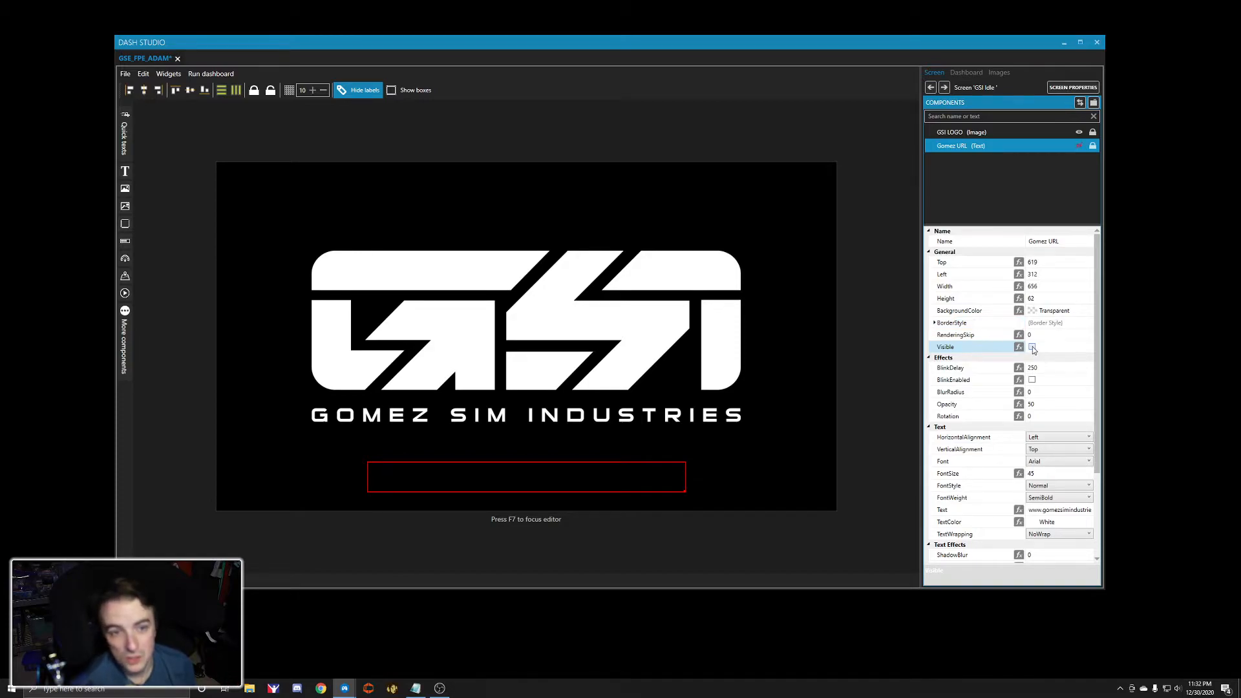
left_click(1032, 347)
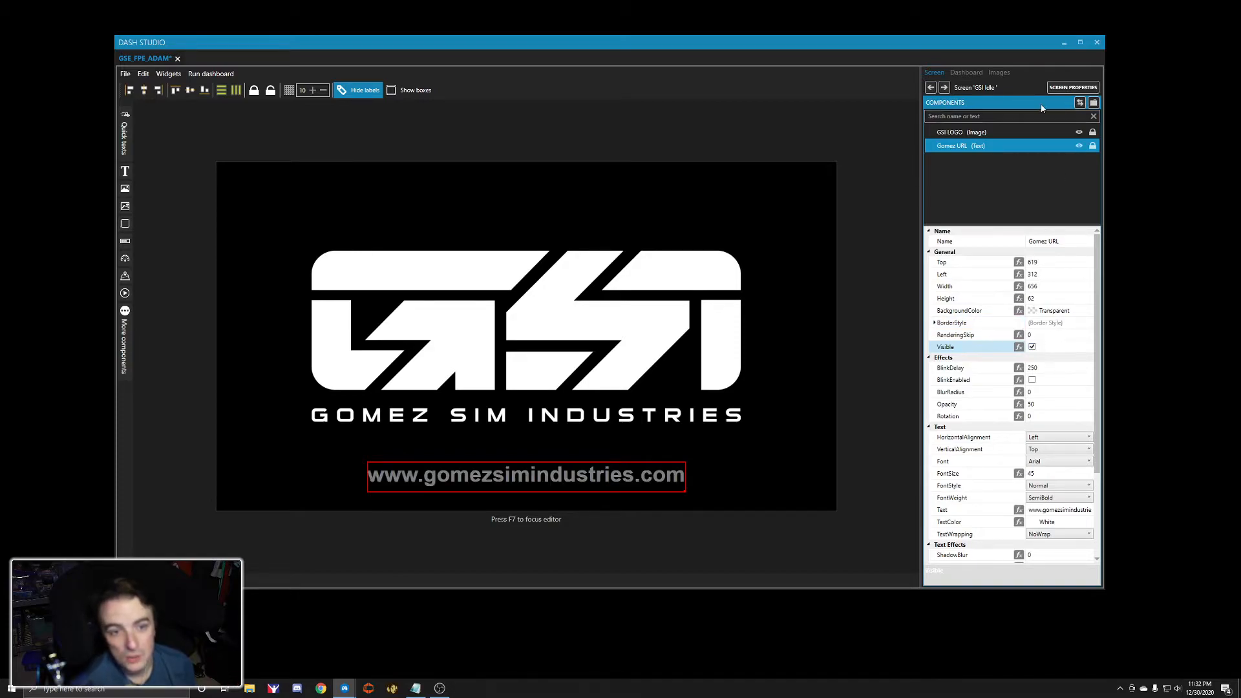
left_click(1079, 146)
left_click(1079, 147)
left_click(1078, 147)
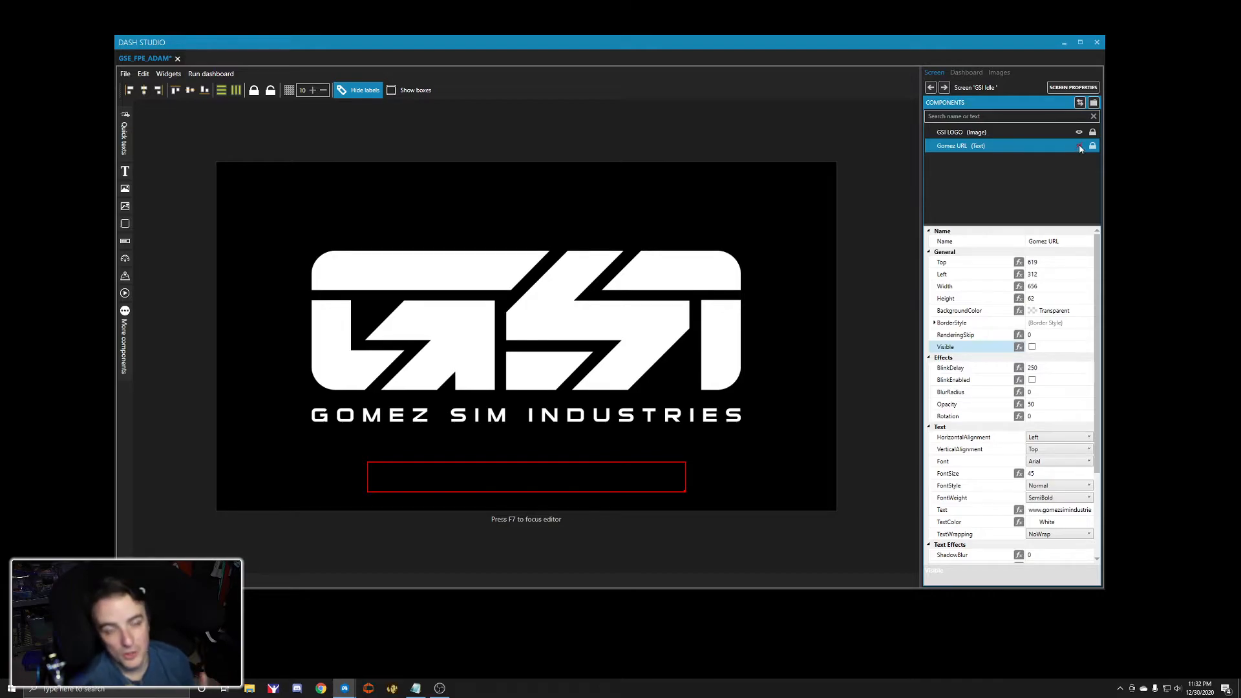
left_click(1078, 146)
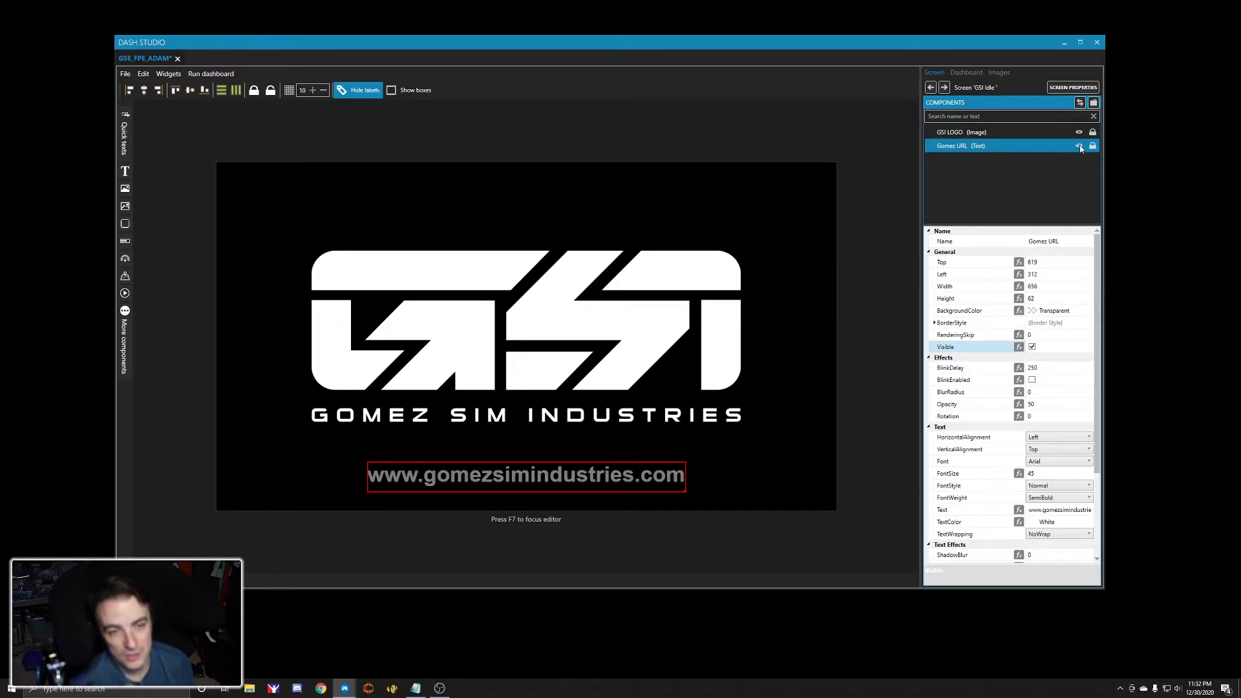
- Collapse the Effects property group and view the fonts available for the Gomez URL text
scroll(980, 367, "down", 2)
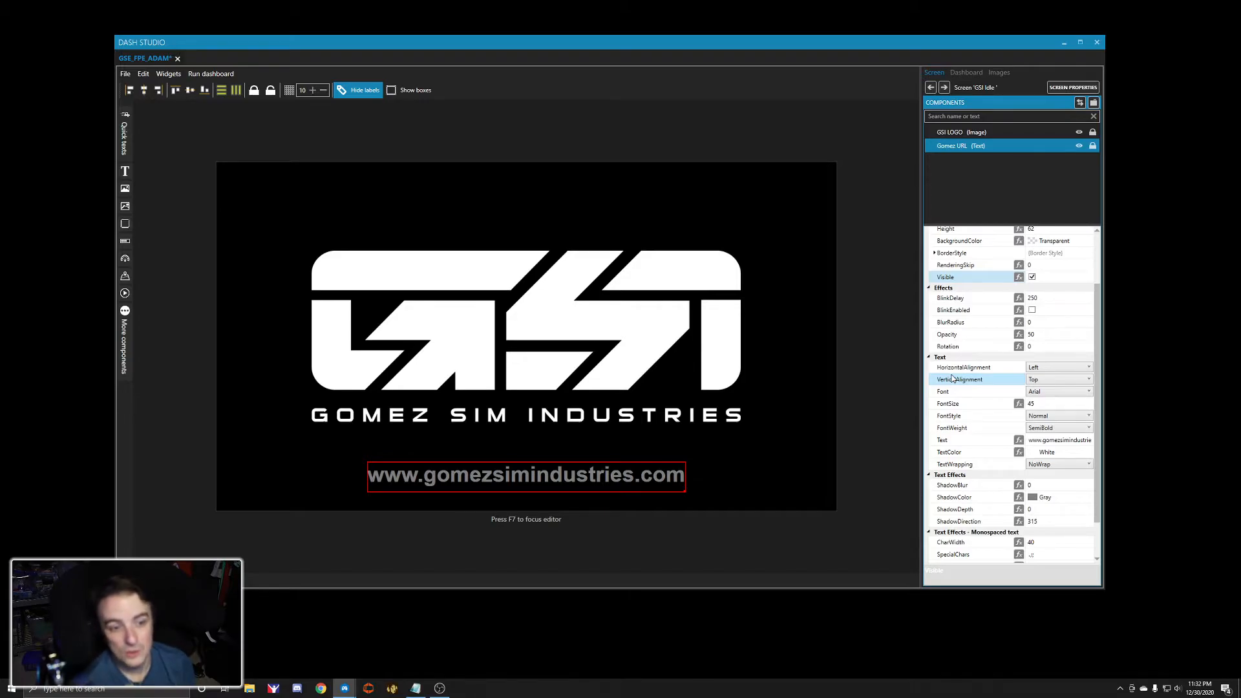
left_click(929, 288)
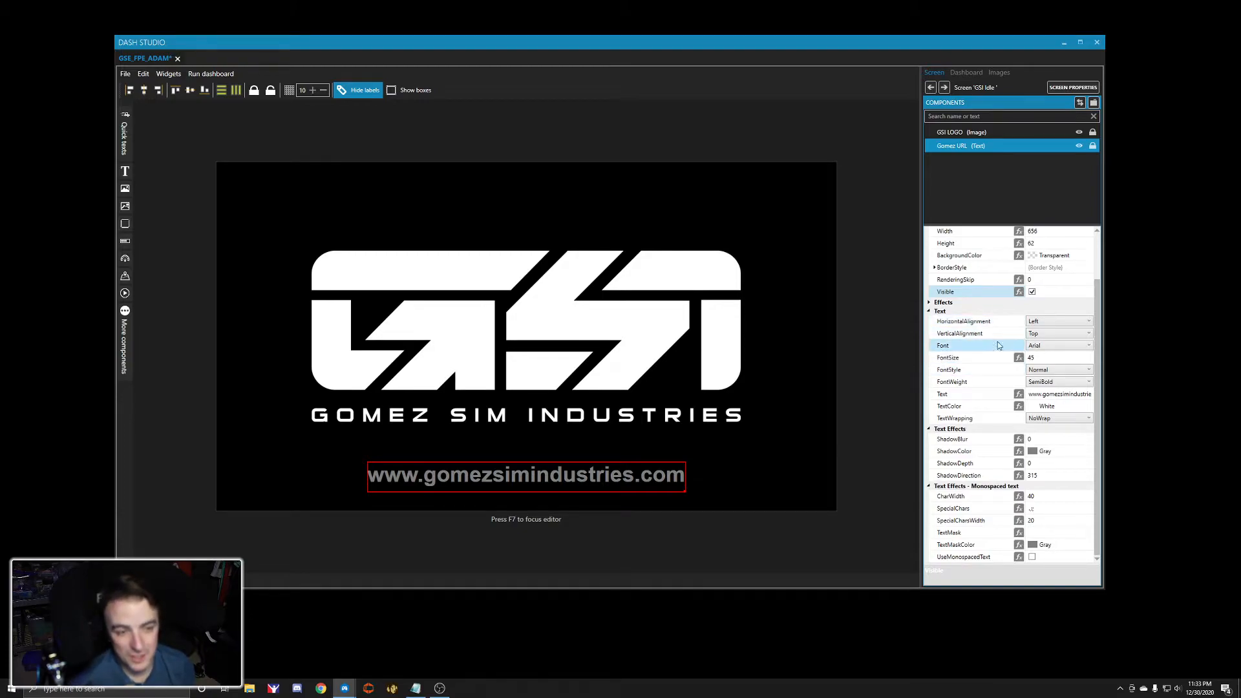
left_click(1041, 345)
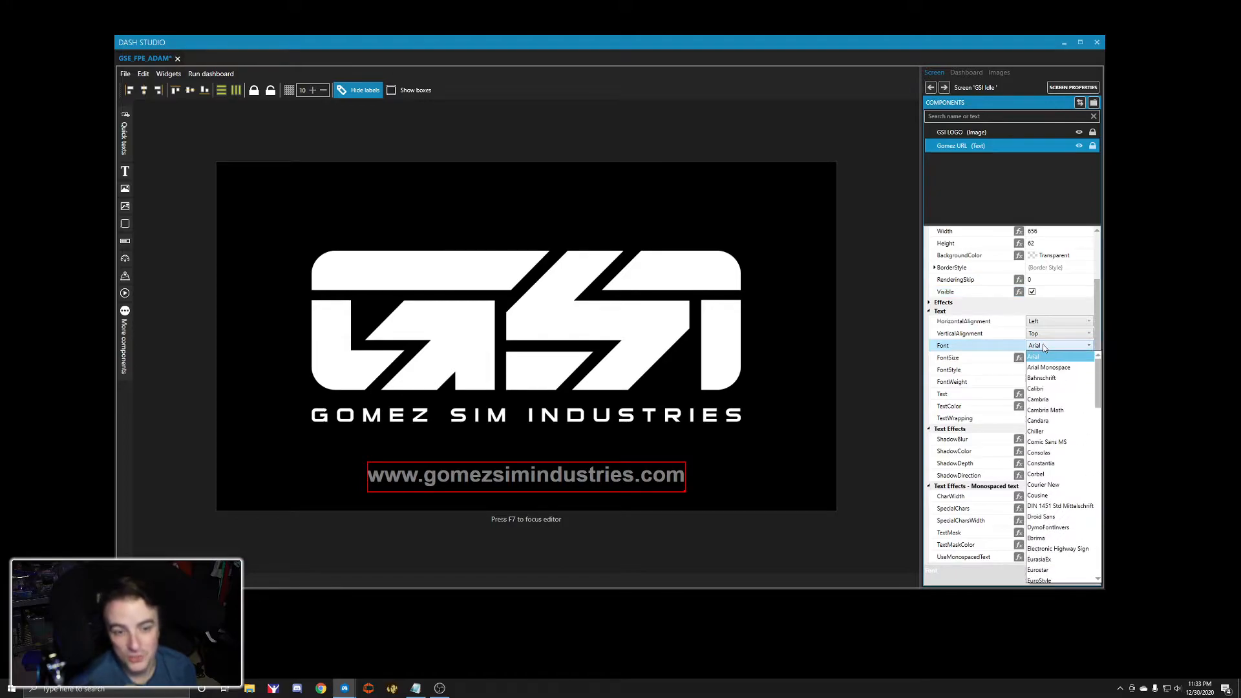
left_click(1042, 346)
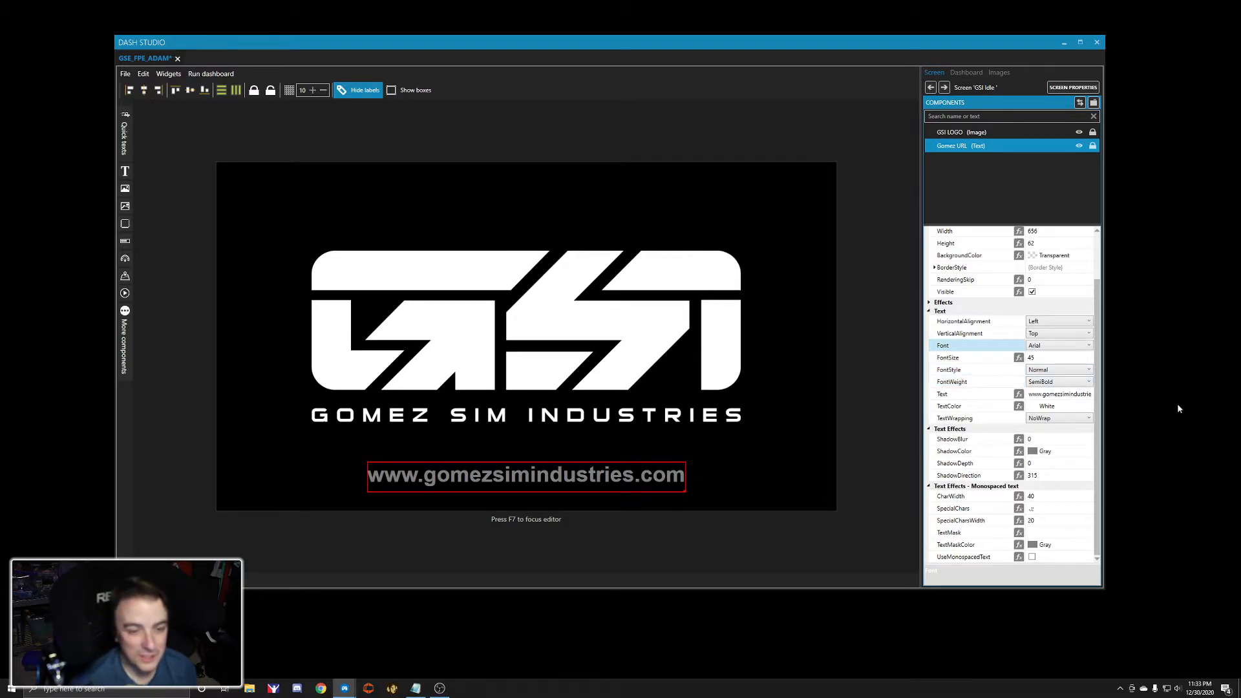
- Widen the side panel until the full website address is readable in the Text property, with the panel moderately wide
left_click_drag(919, 352, 868, 353)
left_click(992, 394)
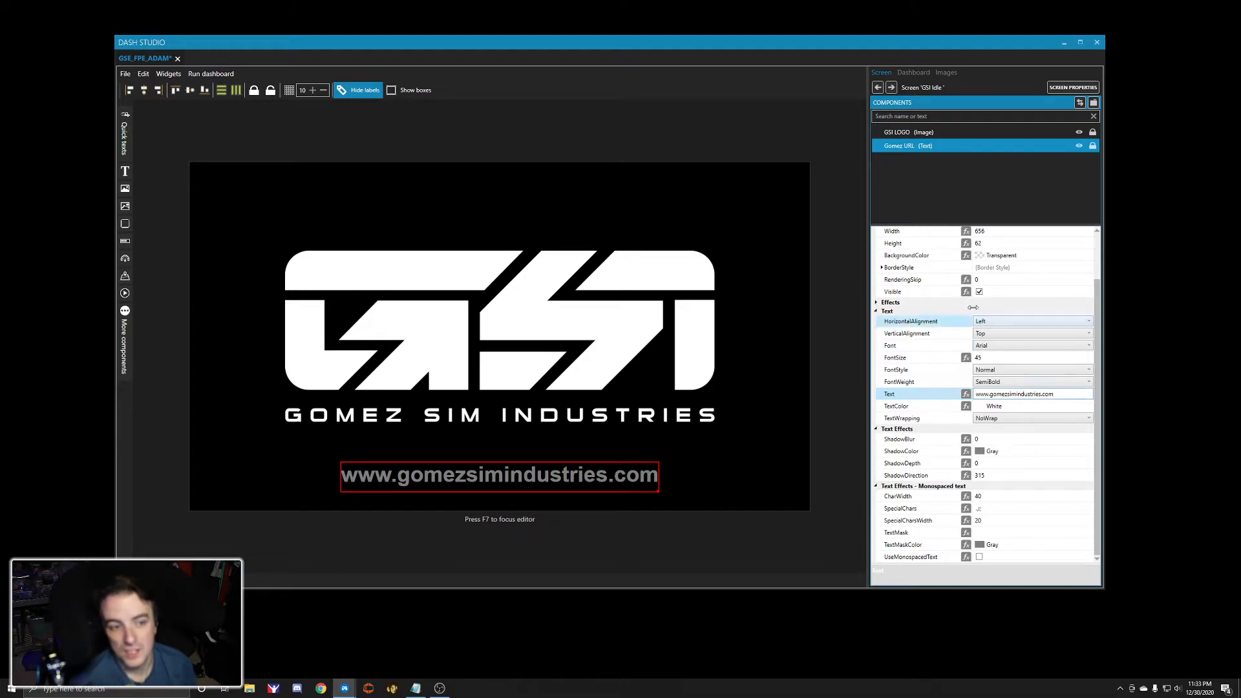
left_click_drag(870, 270, 895, 270)
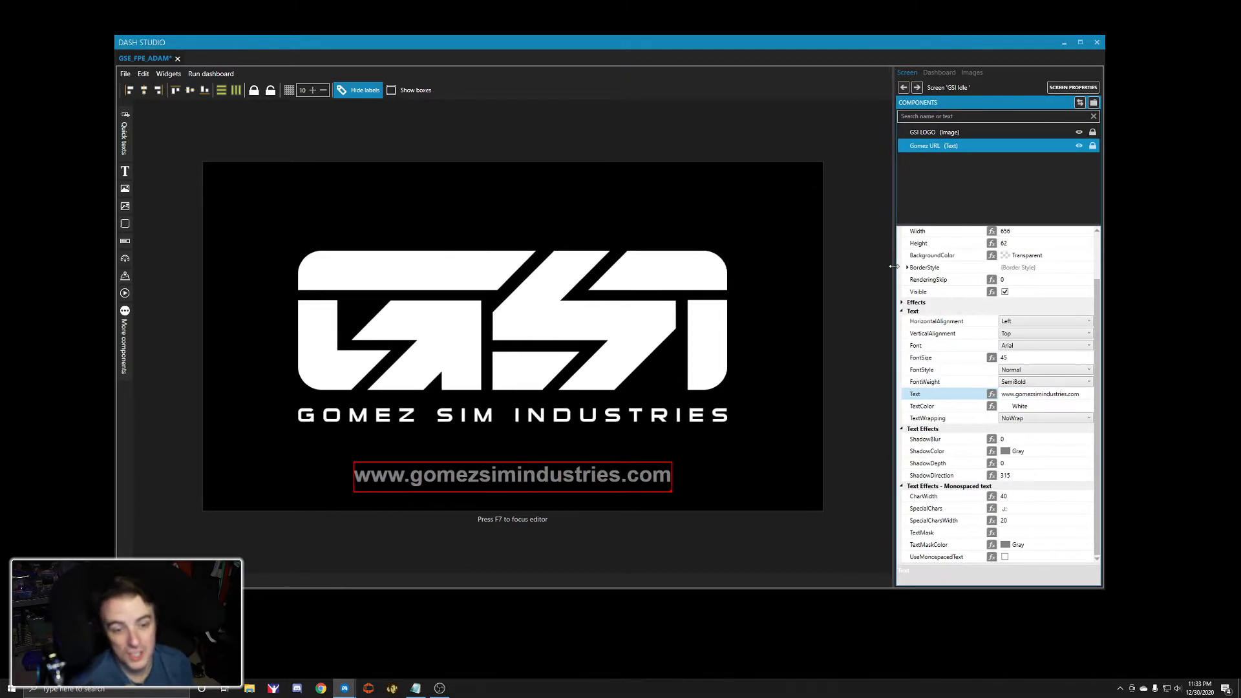
- Examine the Gomez URL component's text color choices and its monospaced text effect properties
left_click(1088, 406)
left_click(1088, 406)
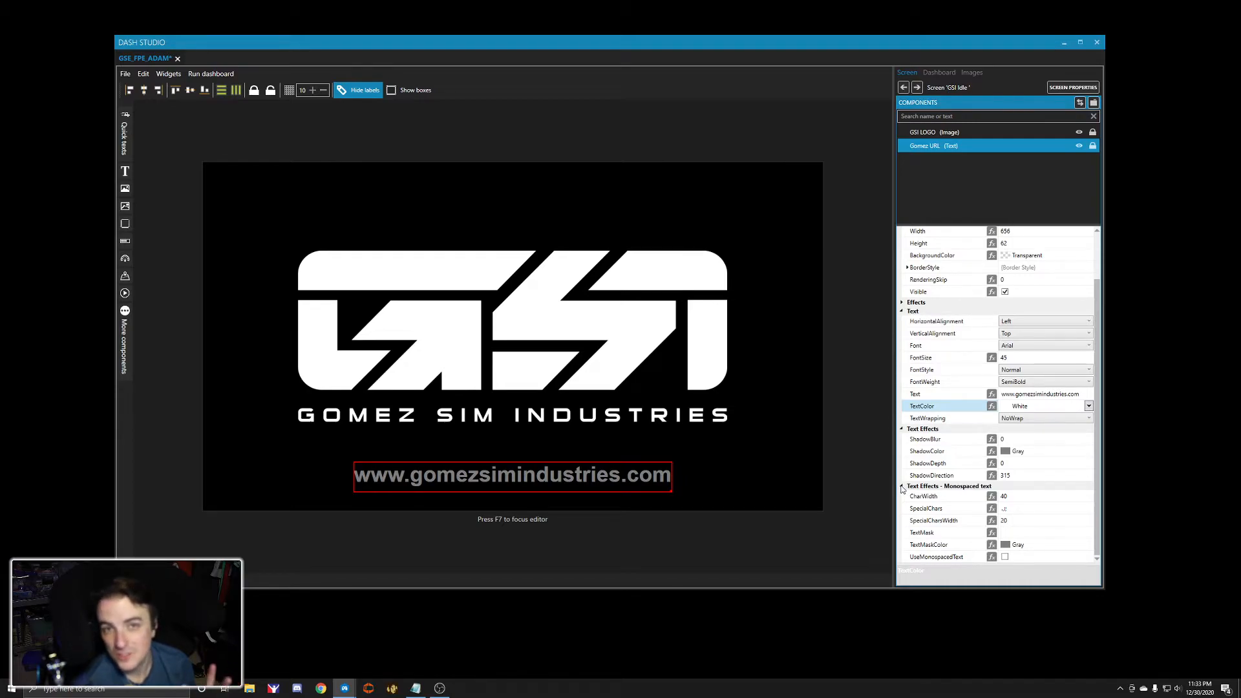
left_click(1024, 511)
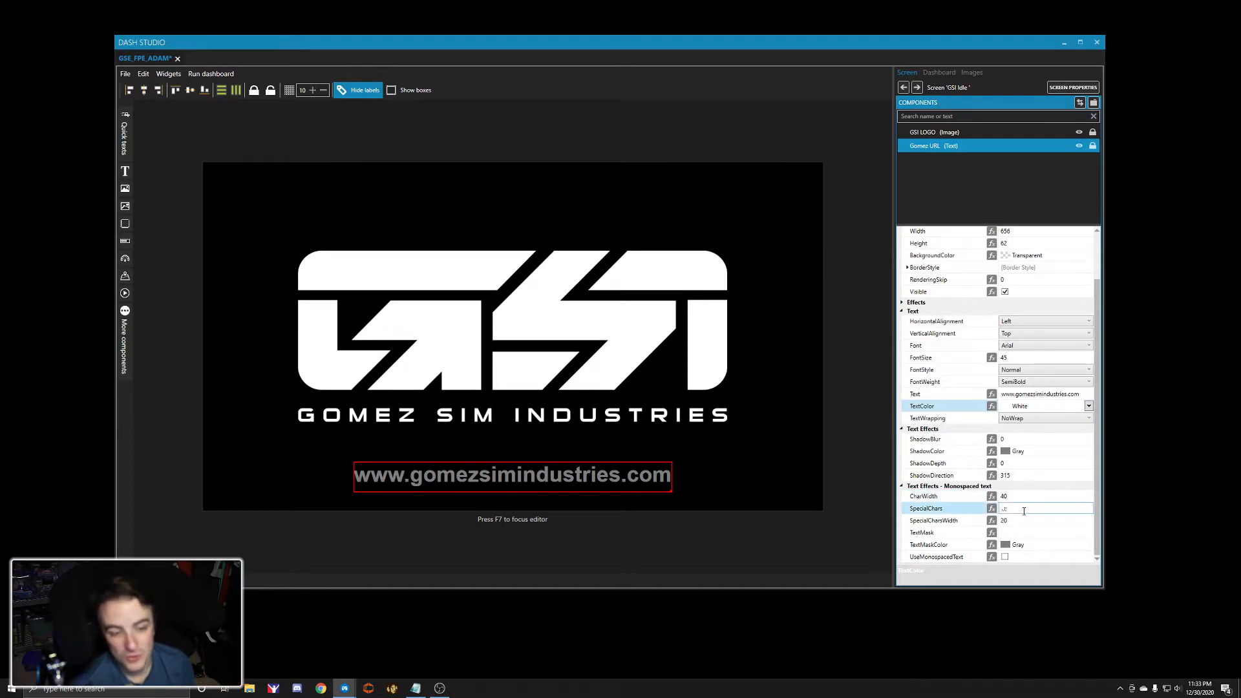
scroll(936, 432, "up", 2)
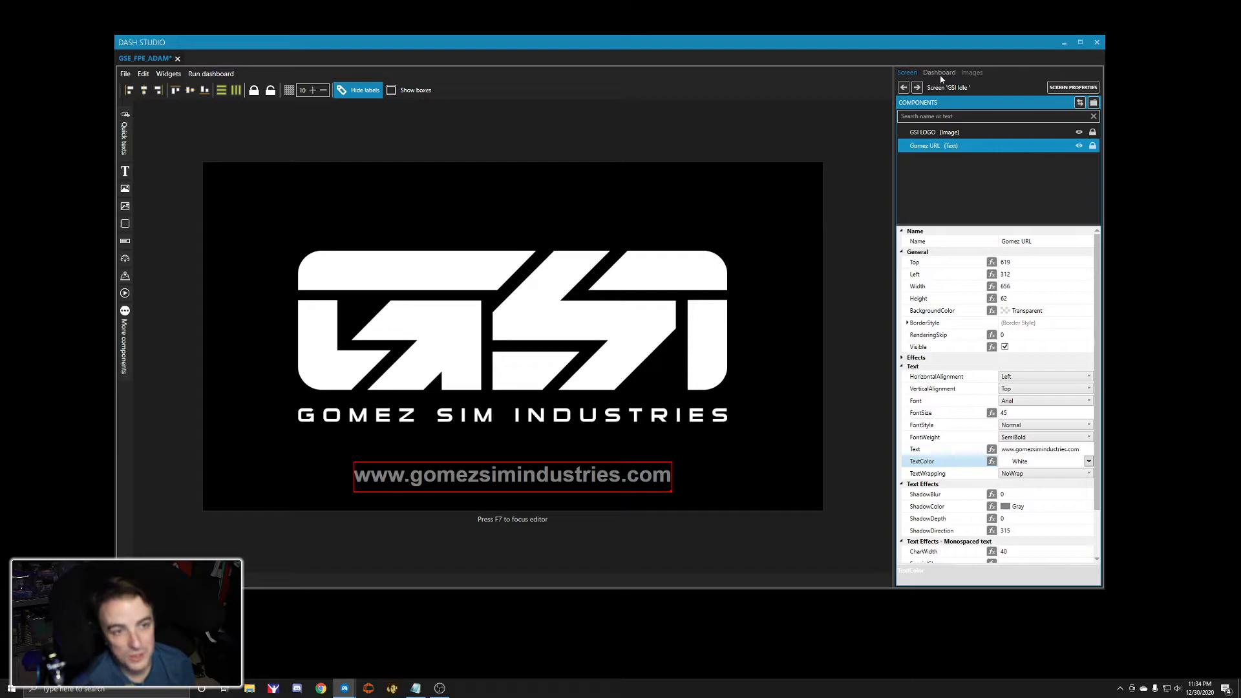
- Switch to the Race 1 screen and lengthen its components list to show all component groups
left_click(917, 88)
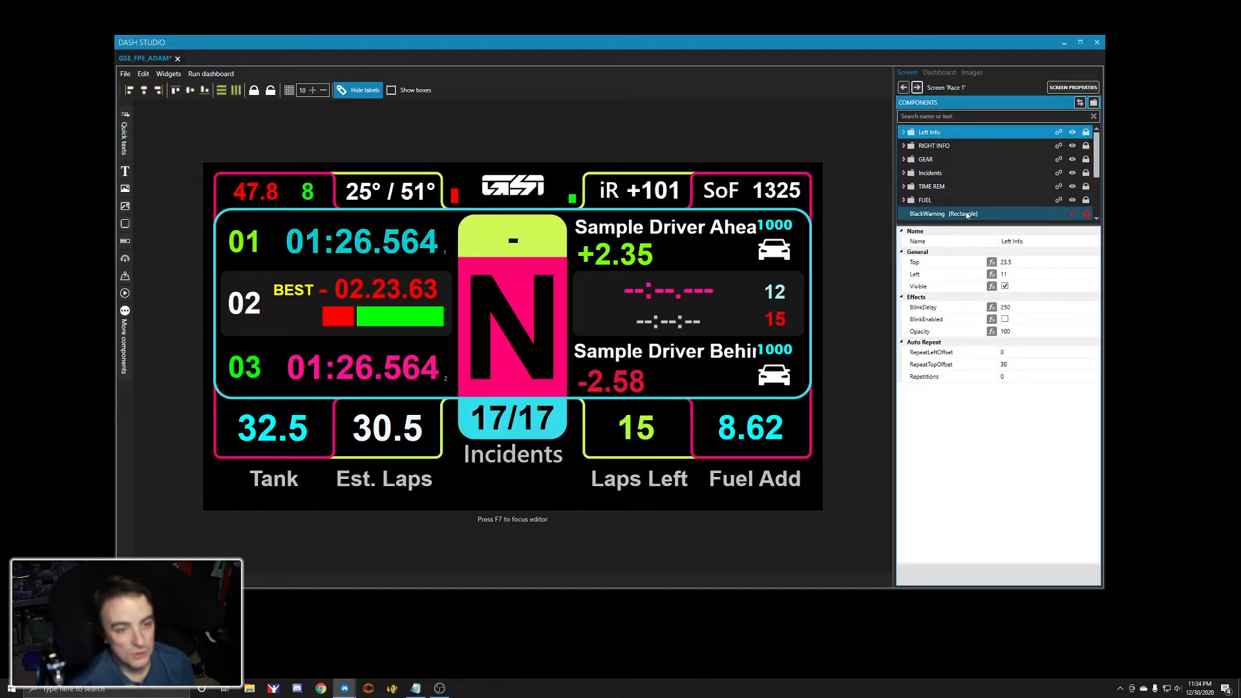
left_click_drag(986, 225, 993, 331)
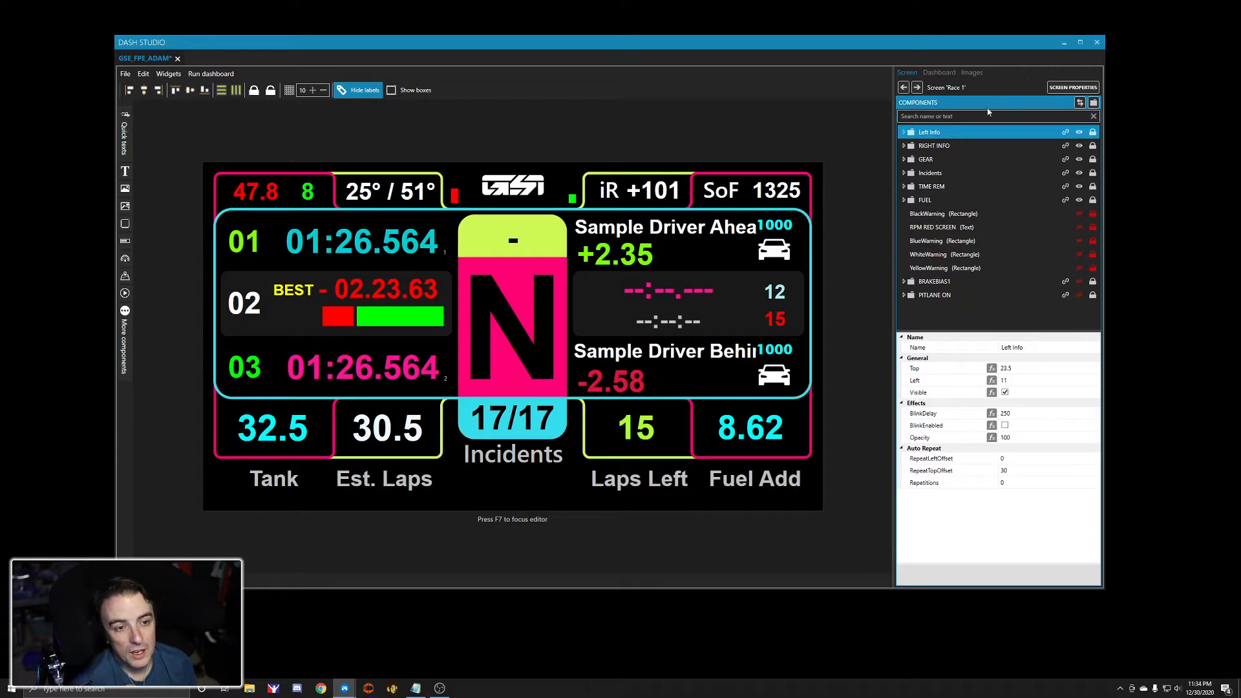
- Select the RPM RED SCREEN component and make its full-screen pink overlay visible on the dashboard
left_click(940, 214)
left_click(942, 229)
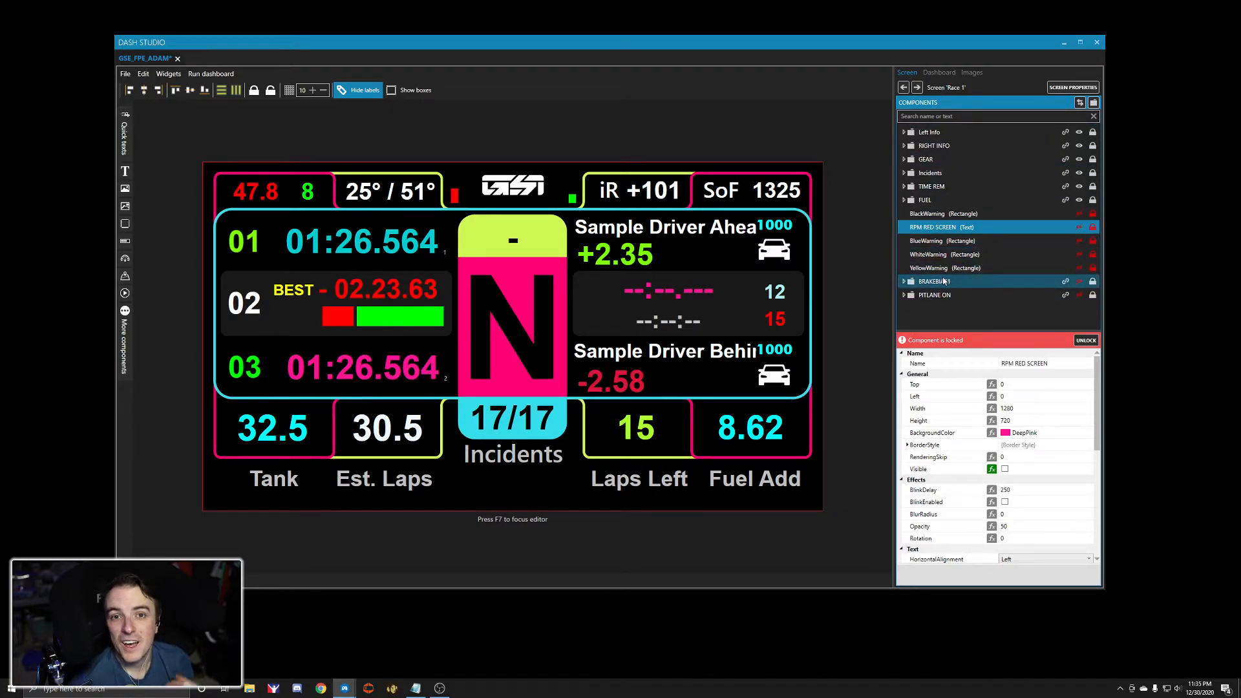
left_click(1078, 228)
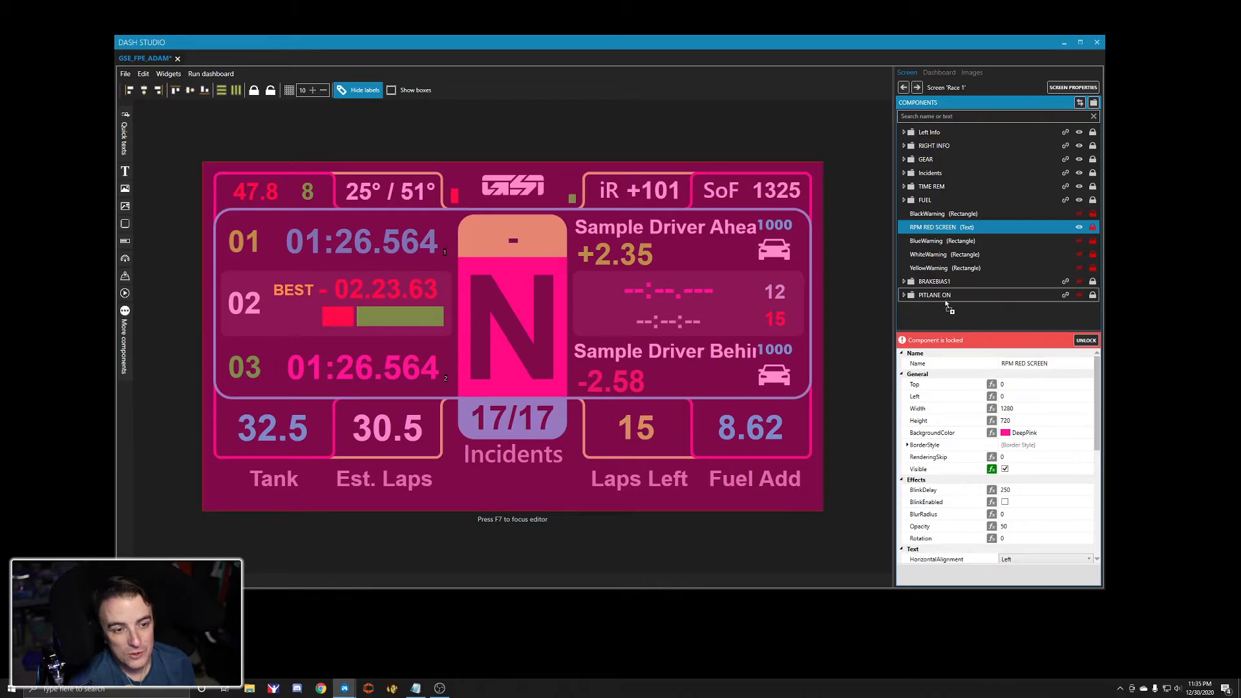
- Reorder the Left Info group to directly below RPM RED SCREEN so it displays above the pink overlay, and keep it selected
left_click(929, 132)
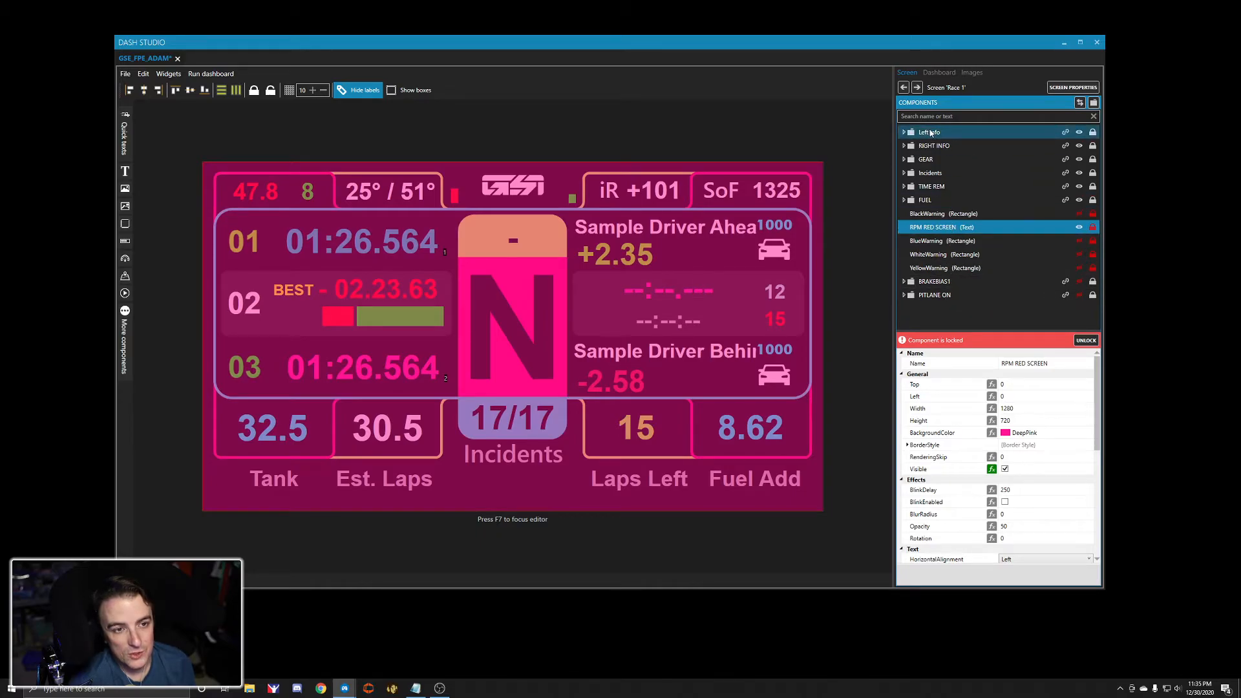
left_click_drag(938, 234, 937, 236)
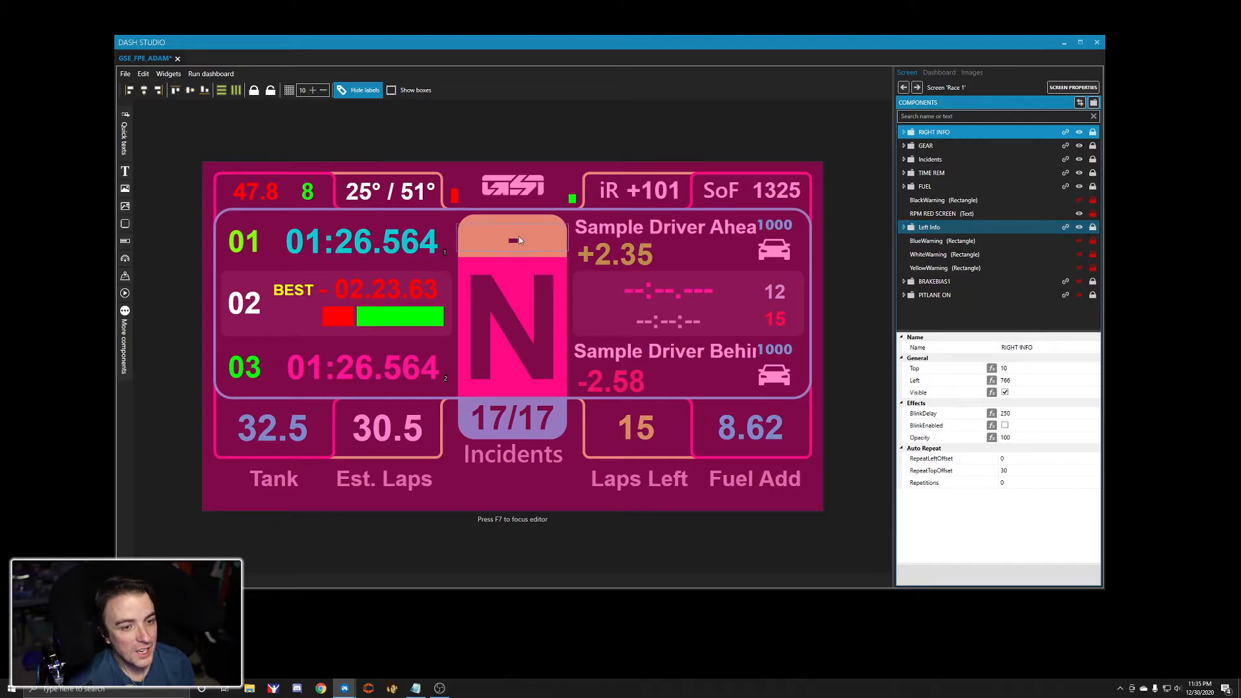
mouse_move(922, 228)
left_mouse_down()
mouse_move(933, 138)
mouse_move(933, 231)
left_mouse_up()
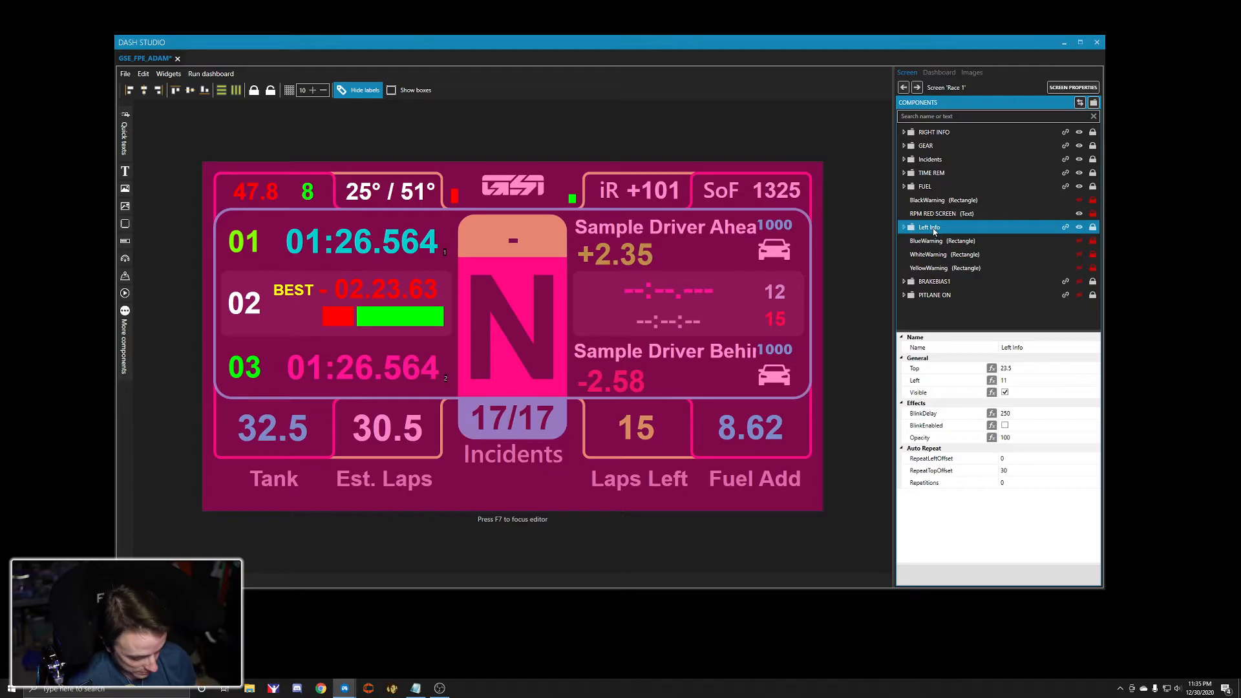
- Hide the RPM RED SCREEN overlay, and briefly show the YellowWarning overlay before hiding it again
left_click(1078, 229)
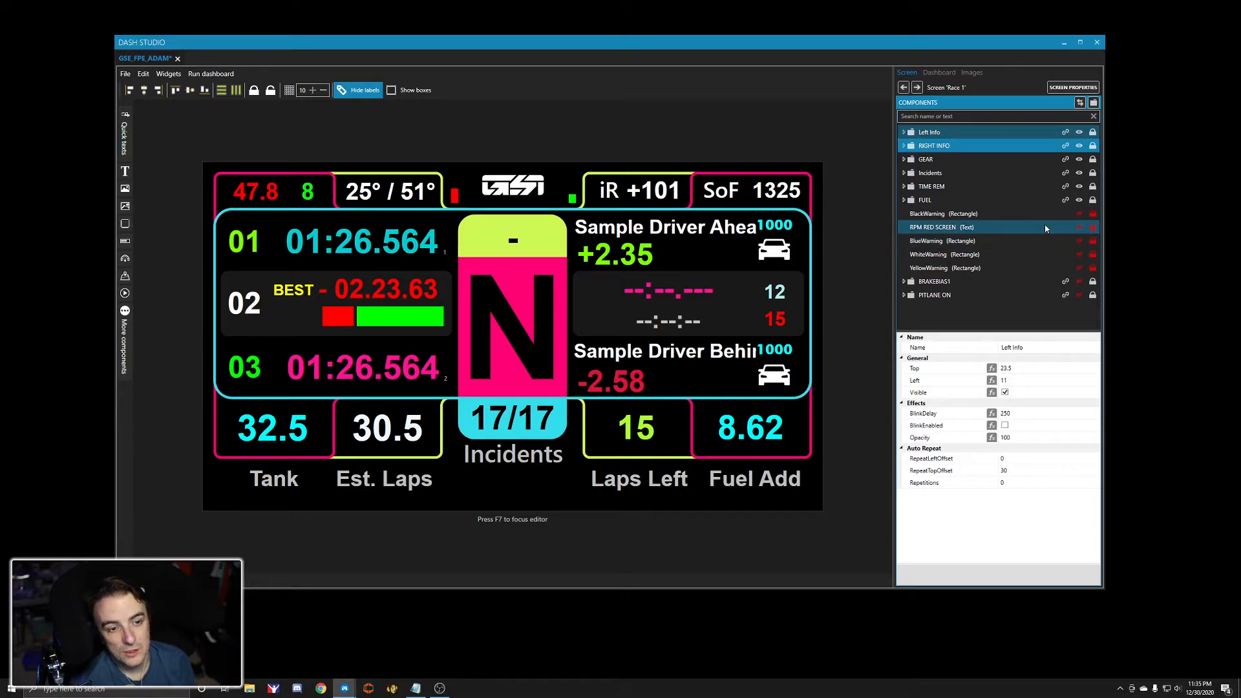
left_click(1078, 268)
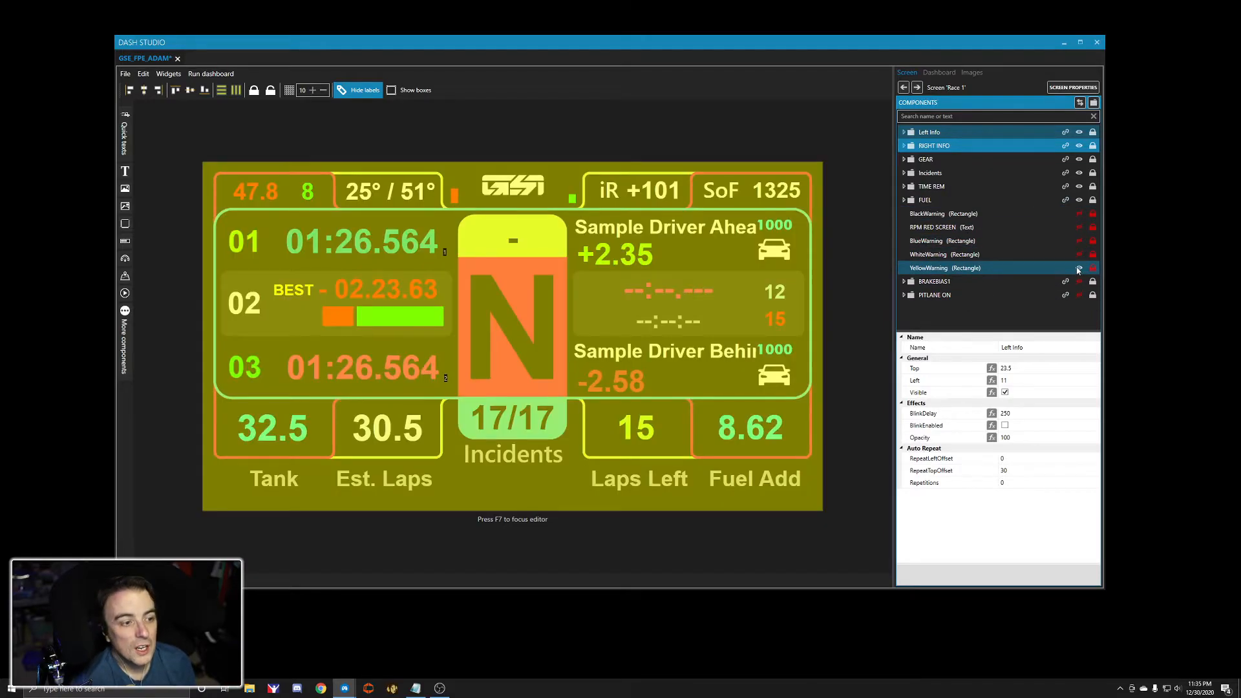
left_click(1078, 268)
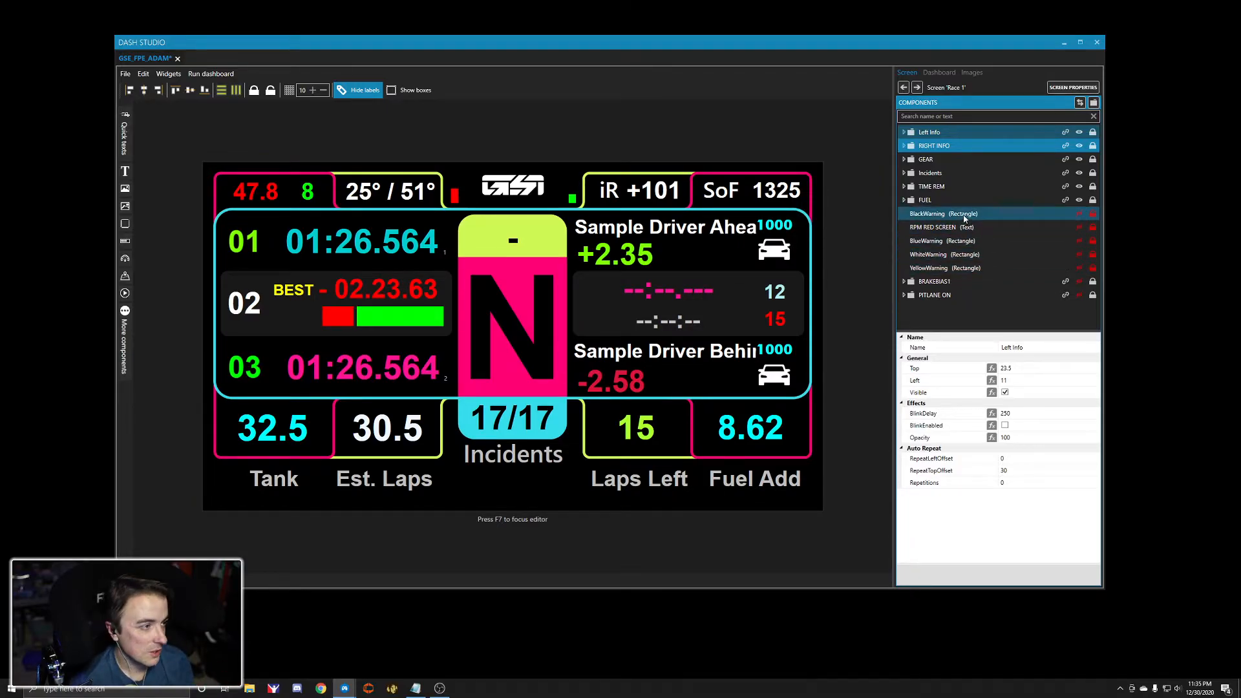
- Review the edit commands and the options for running the dashboard windowed or on a secondary monitor
left_click(142, 74)
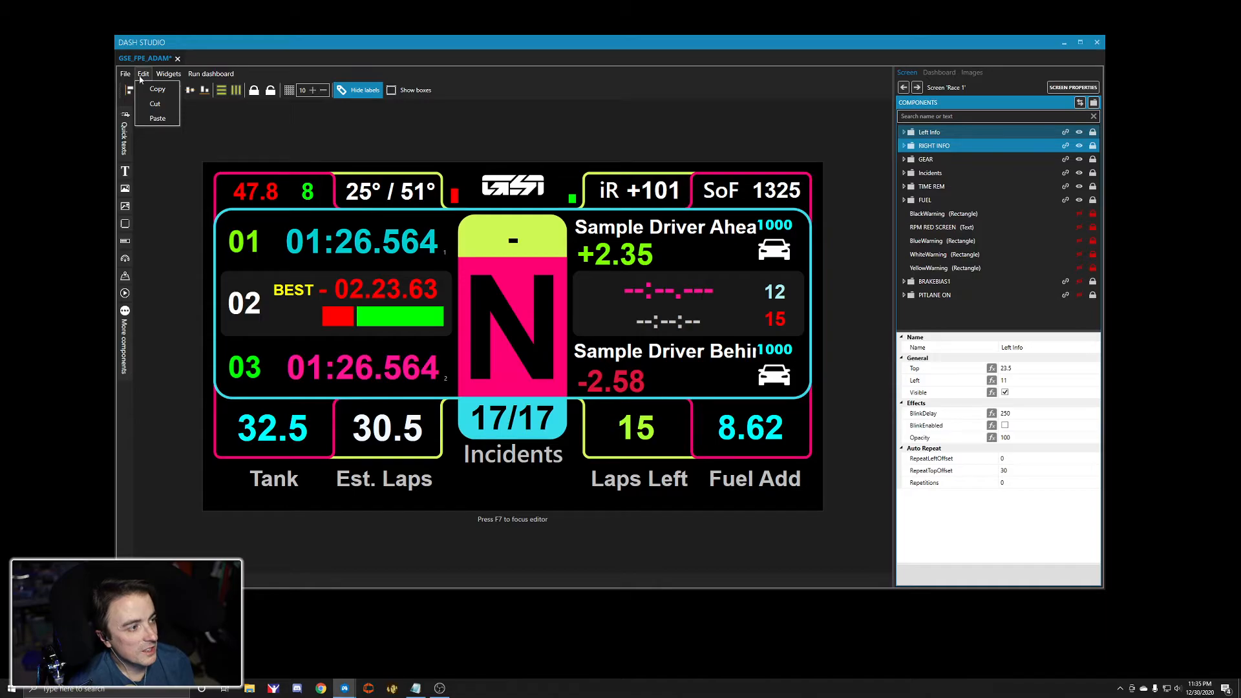
mouse_move(157, 81)
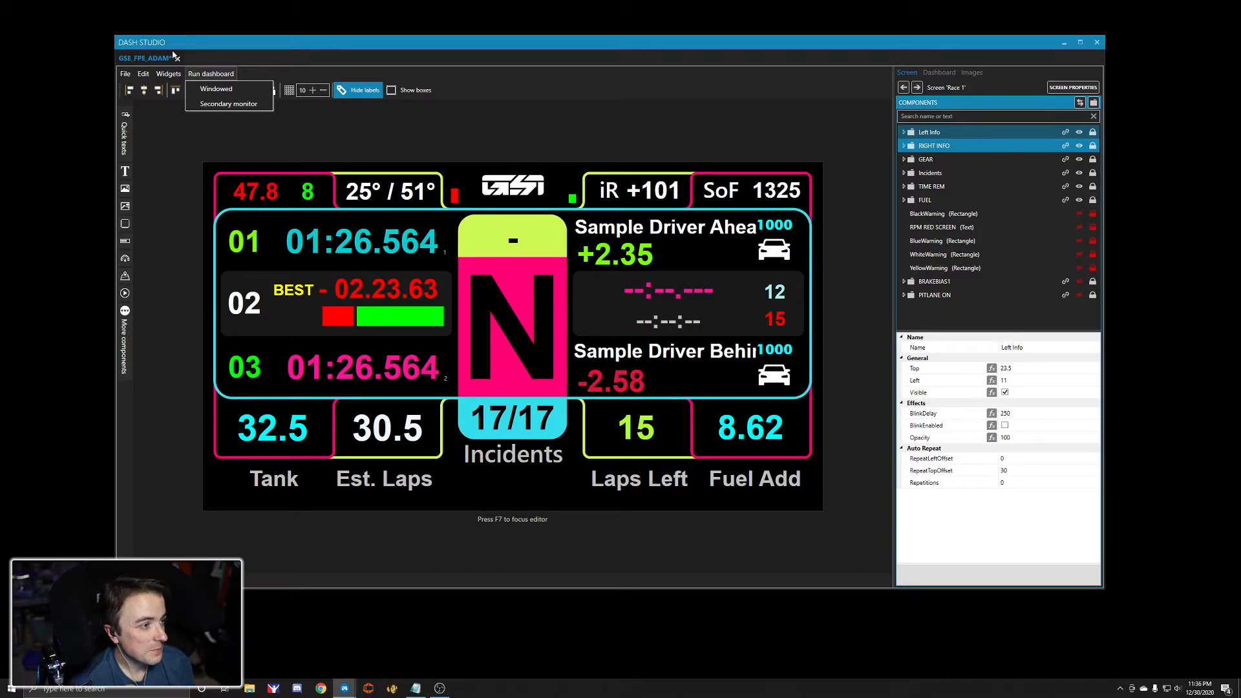
left_click(221, 91)
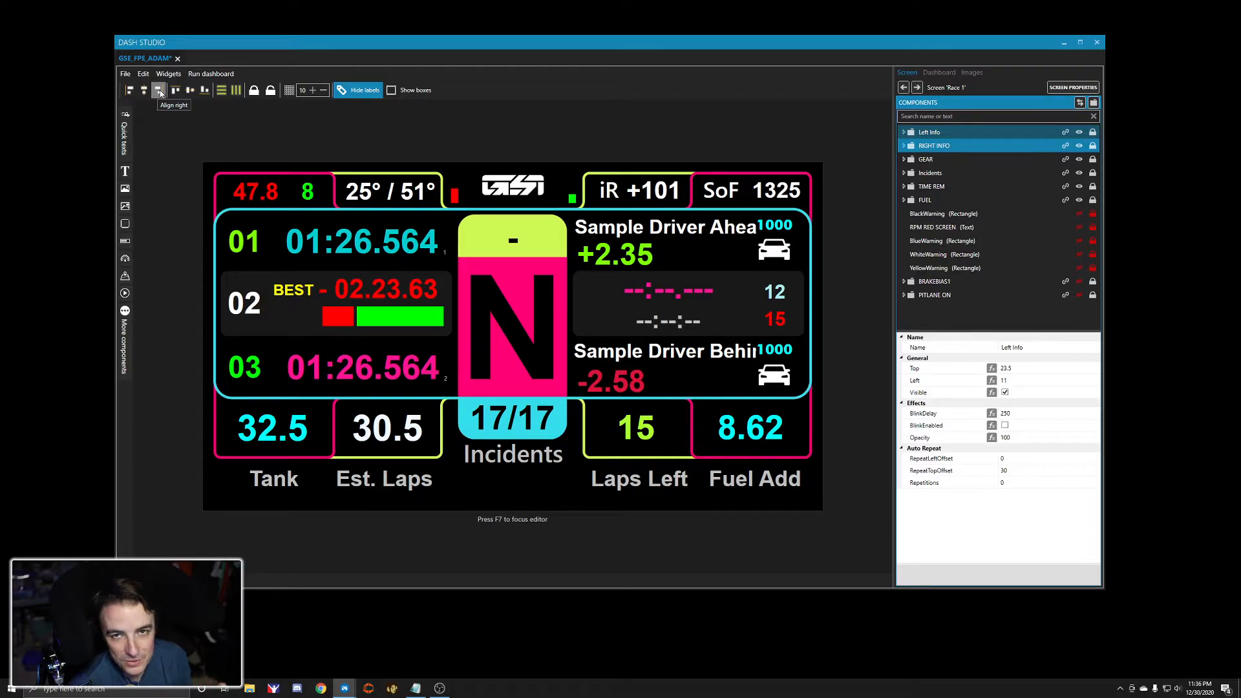
- Centre the Brake Bias text horizontally on the screen and undo the alignment
left_click(257, 193)
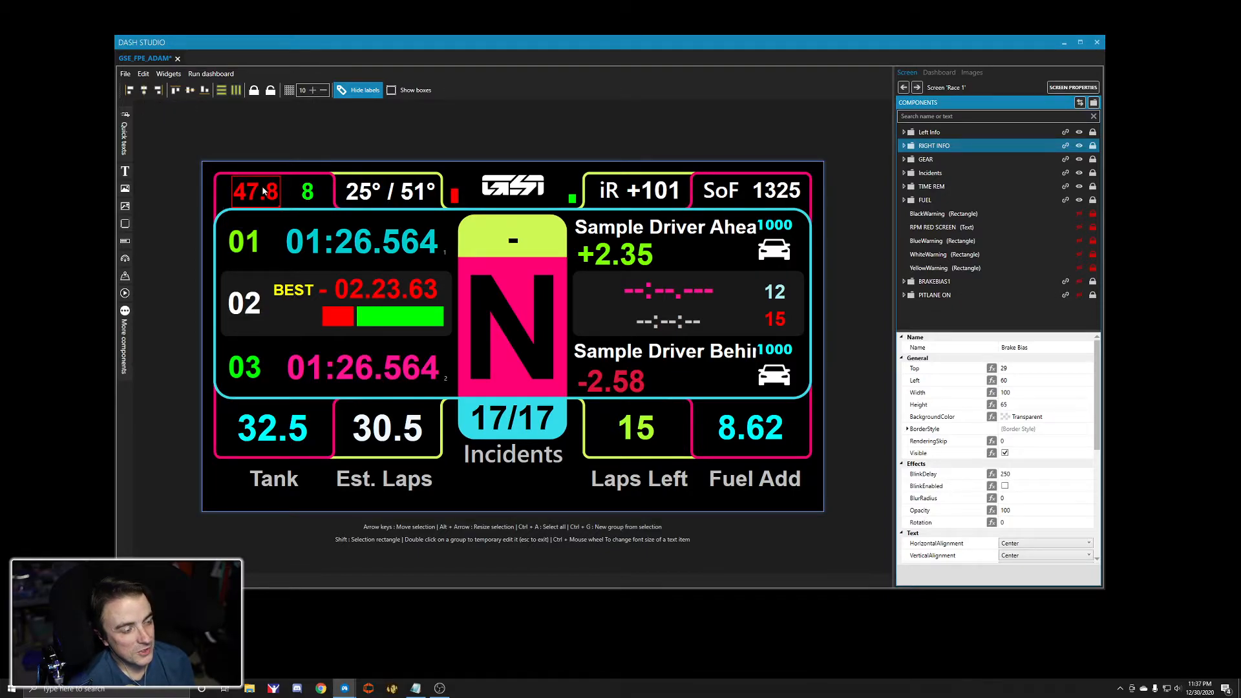
left_click(149, 93)
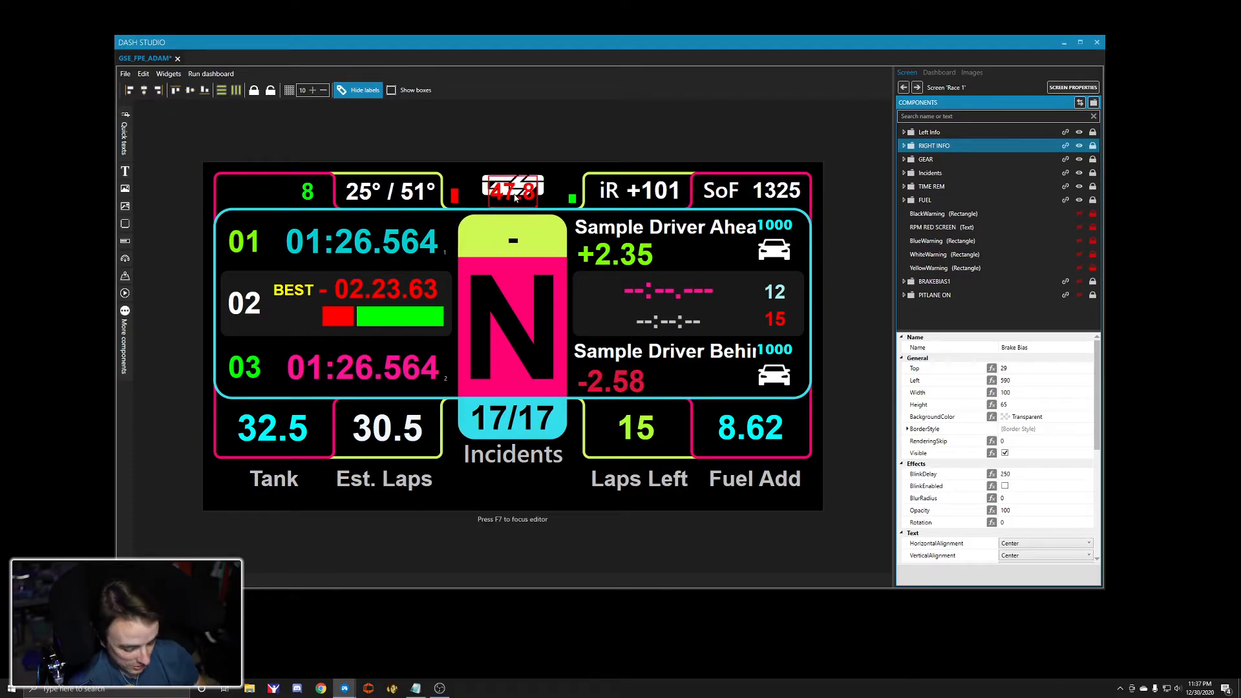
key("ctrl+z")
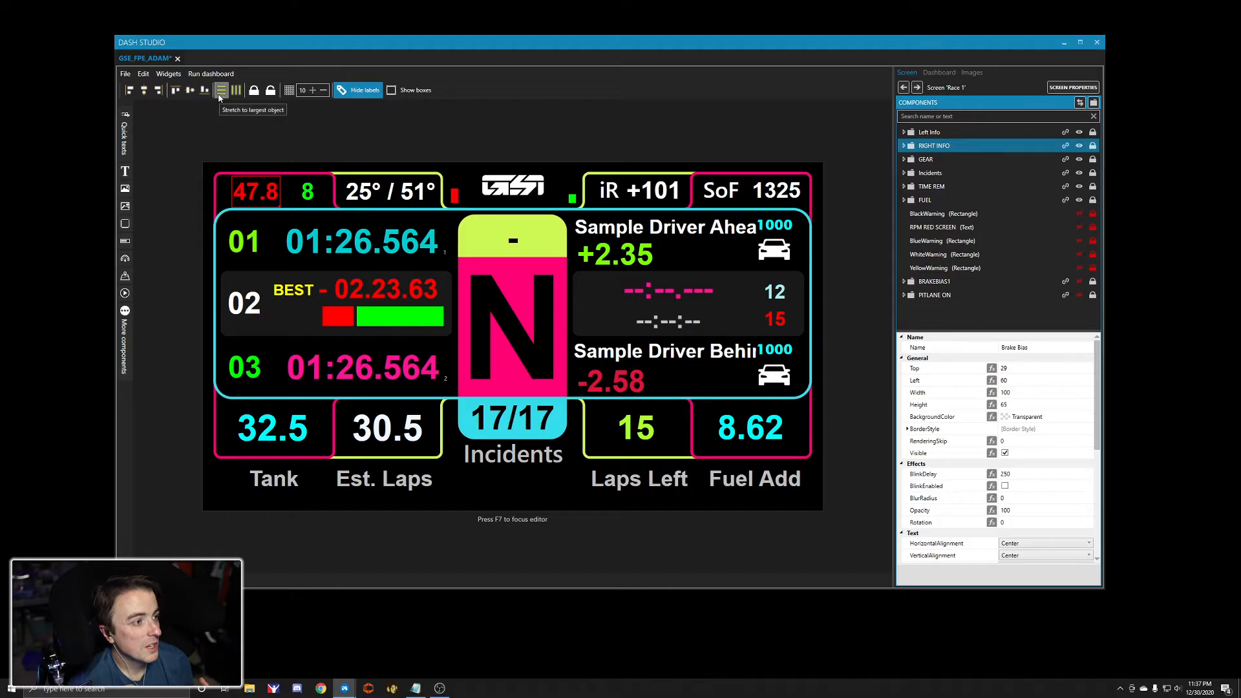
- Display the layout grid, try a spacing of 15, return it to 10 and hide the grid
left_click(288, 91)
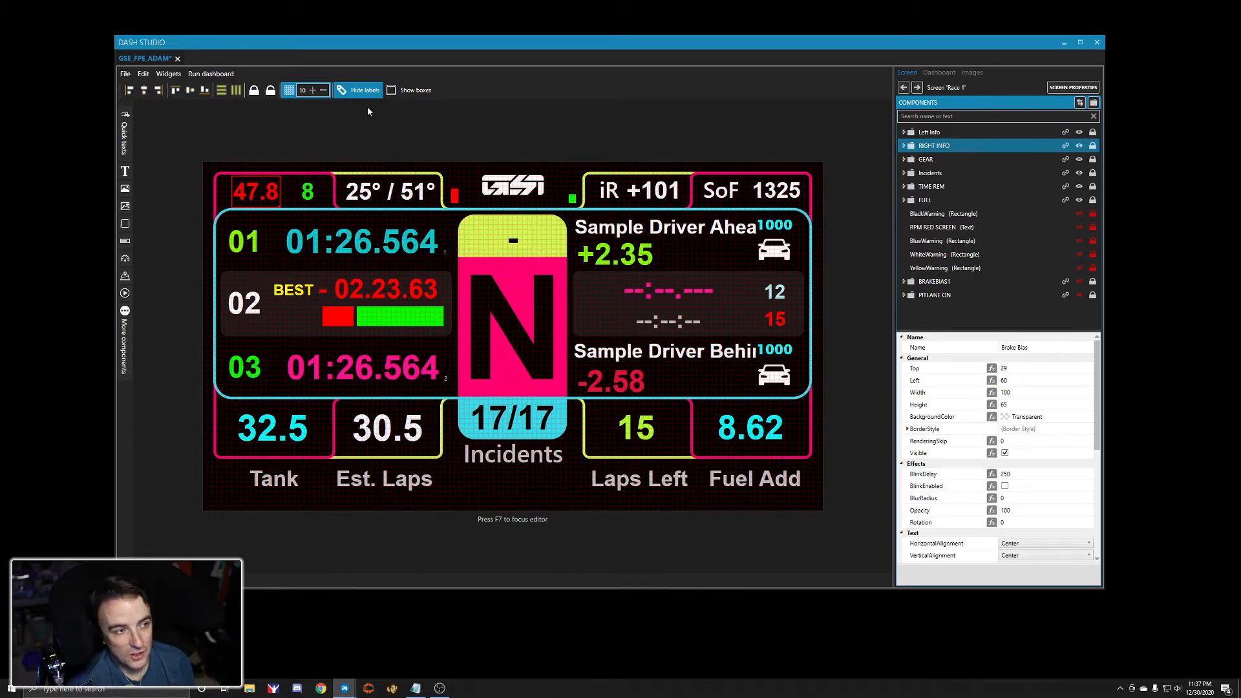
left_click(312, 90)
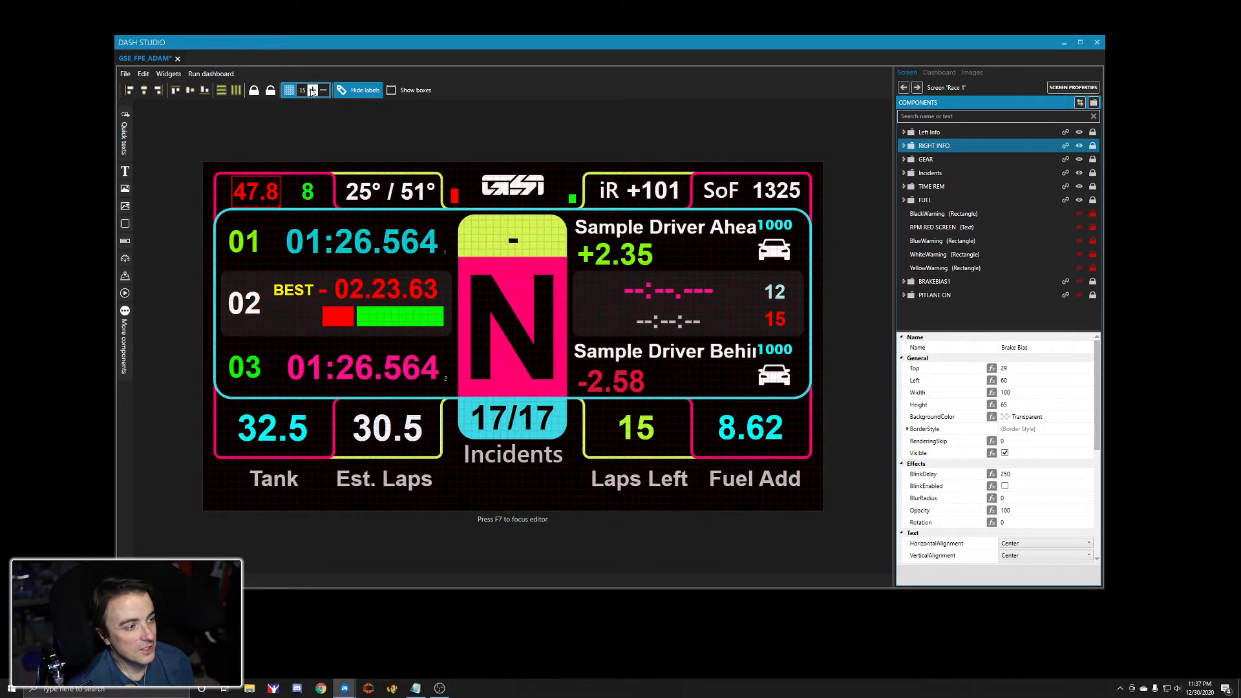
left_click(322, 90)
left_click(288, 90)
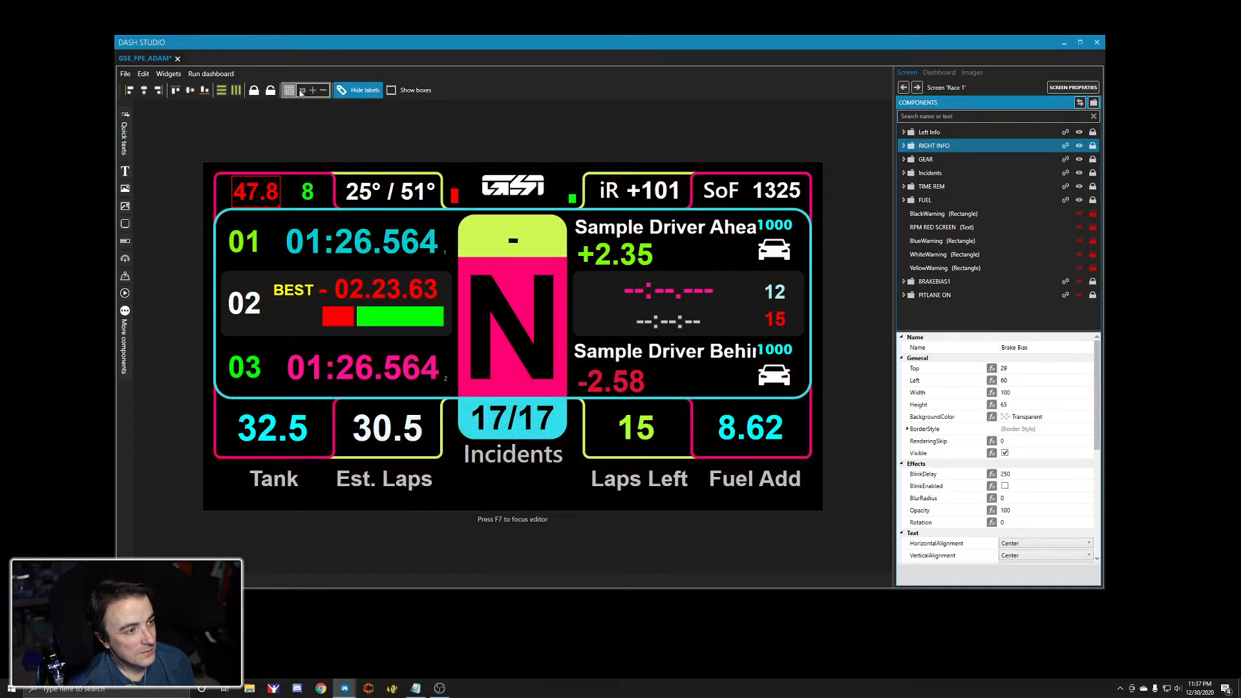
- Show the component labels to compare with the Brake Bias Name property, and hide them again
left_click(351, 90)
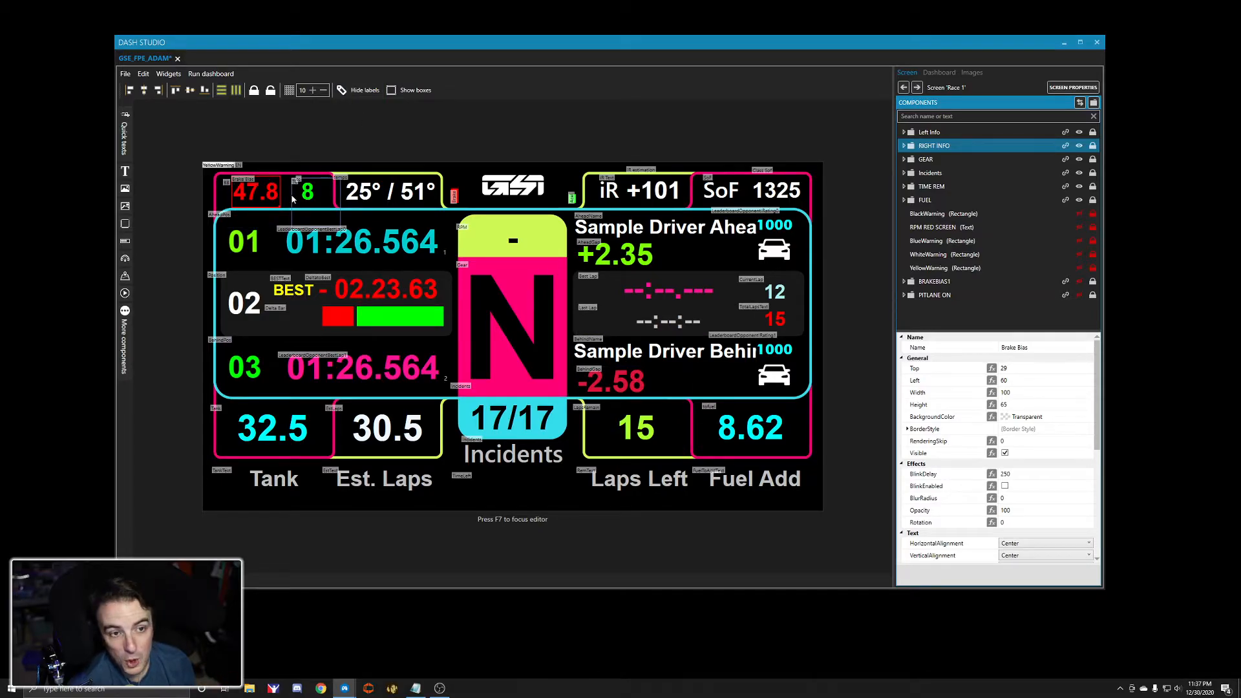
left_click(1006, 348)
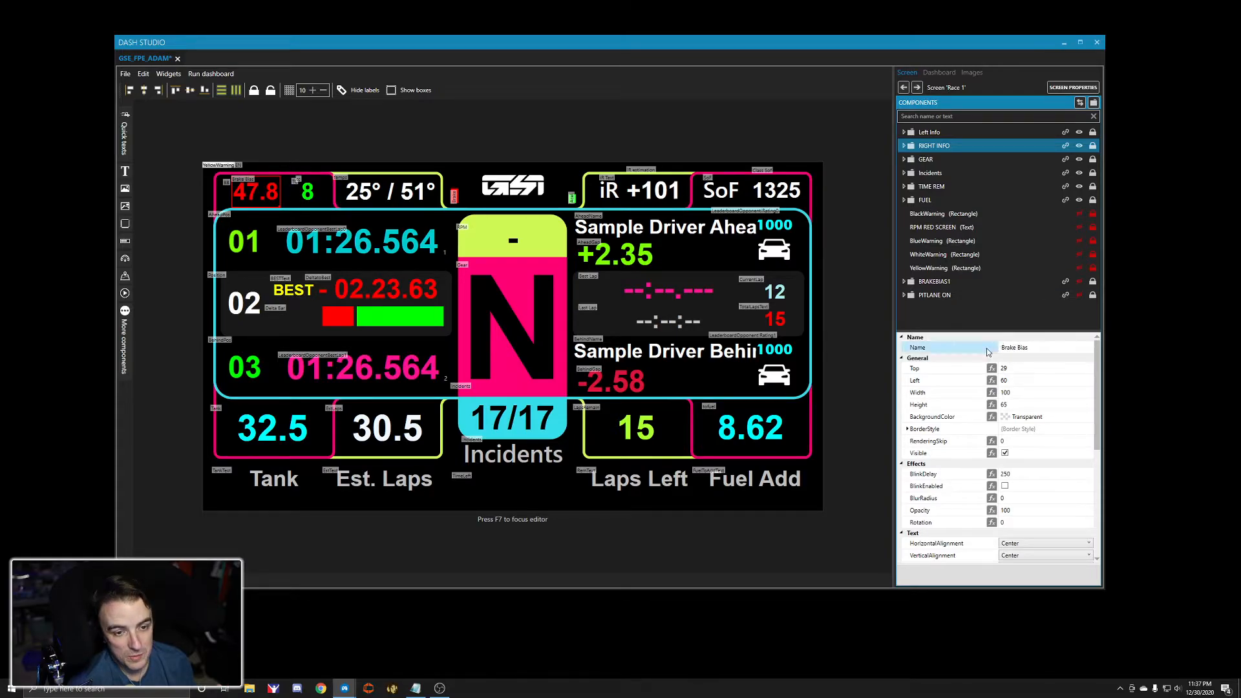
left_click_drag(1031, 348, 992, 348)
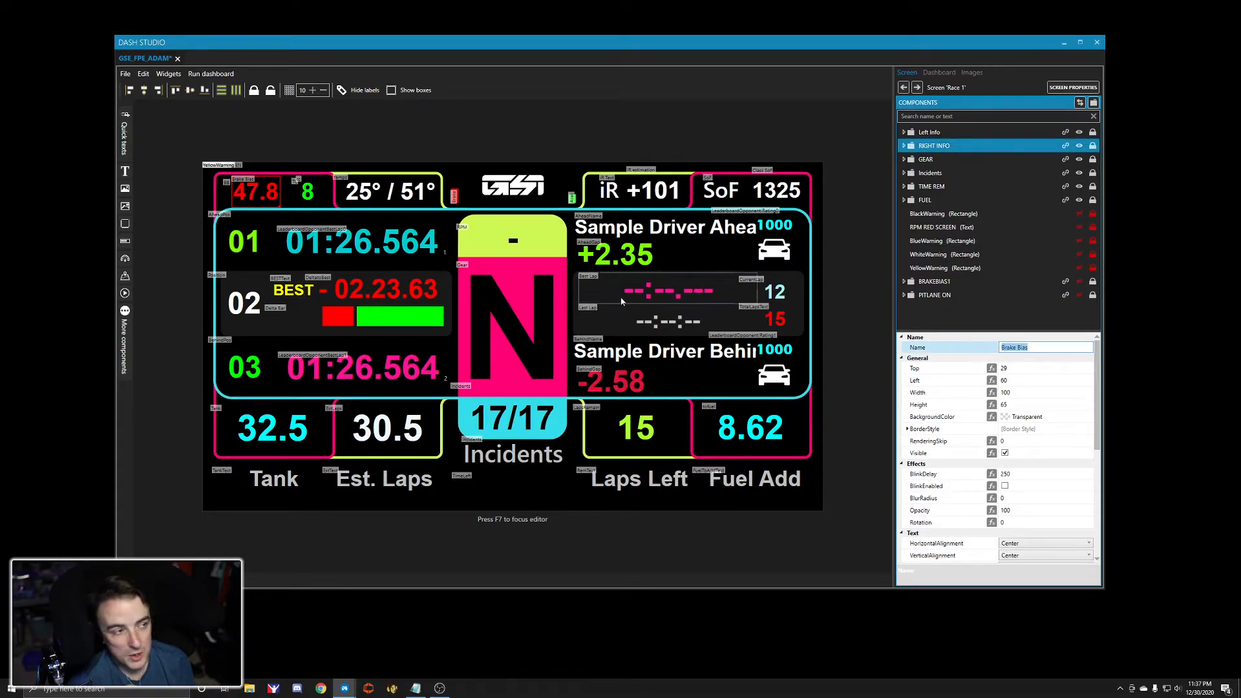
left_click(360, 94)
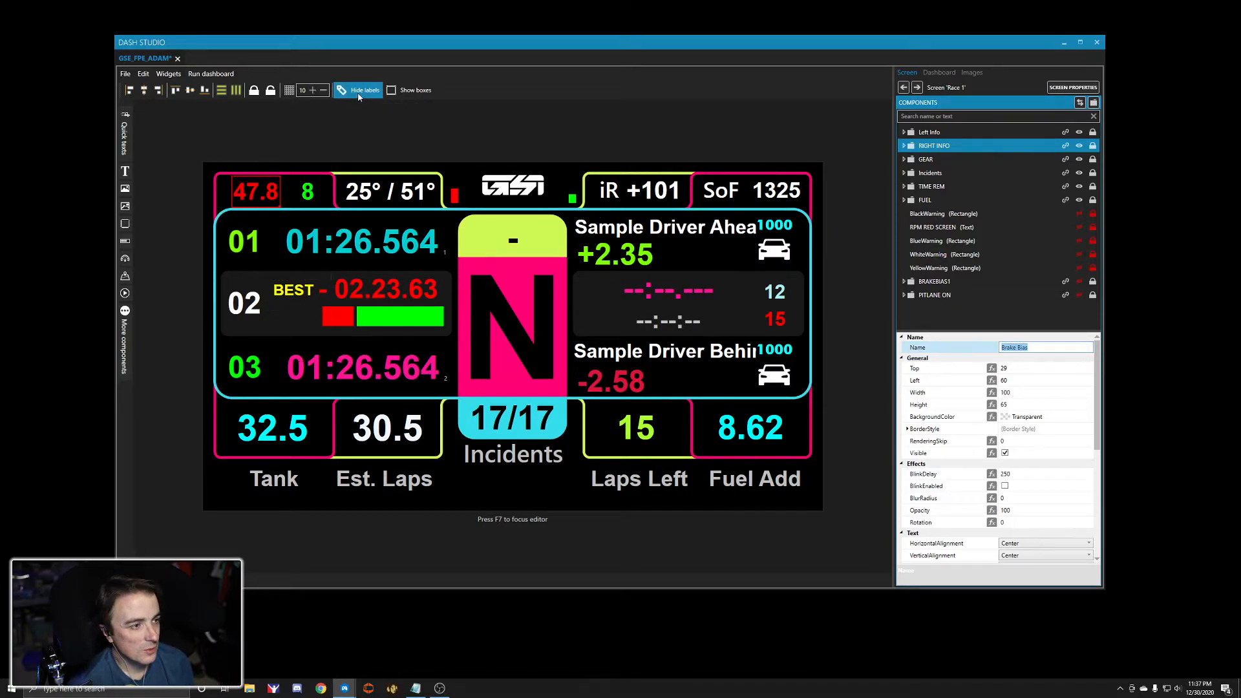
- Briefly outline all components with boxes, and toggle the layout grid on and off
left_click(404, 91)
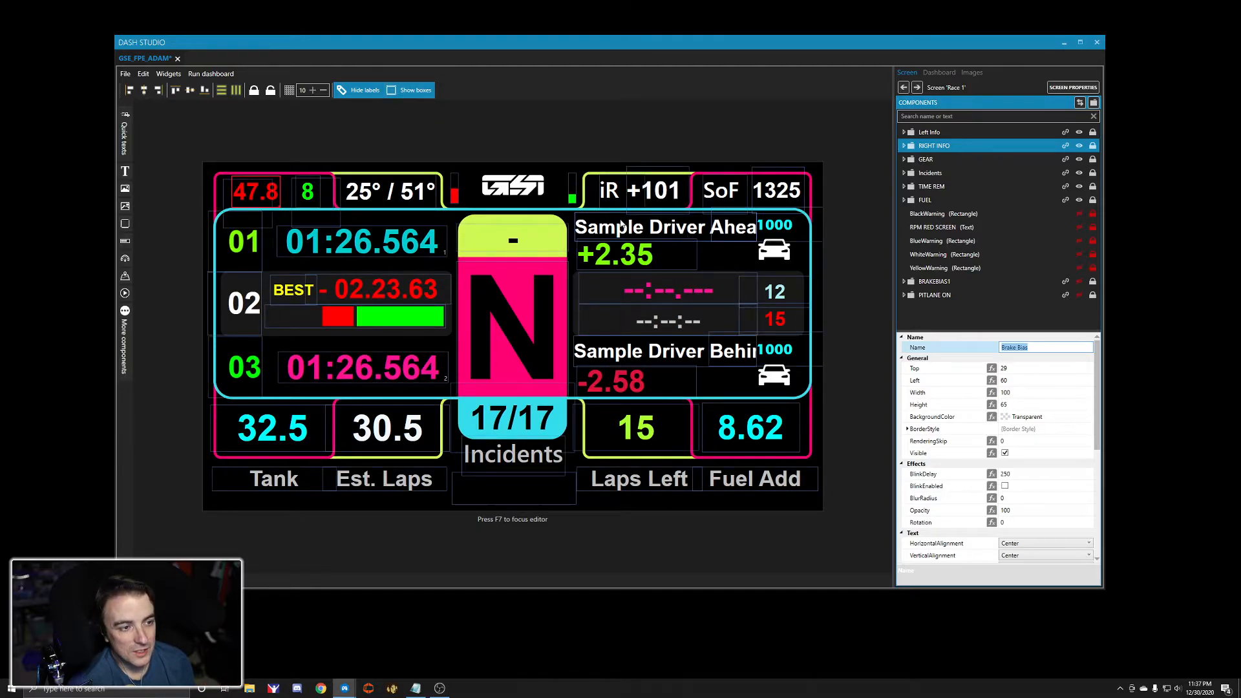
left_click(423, 95)
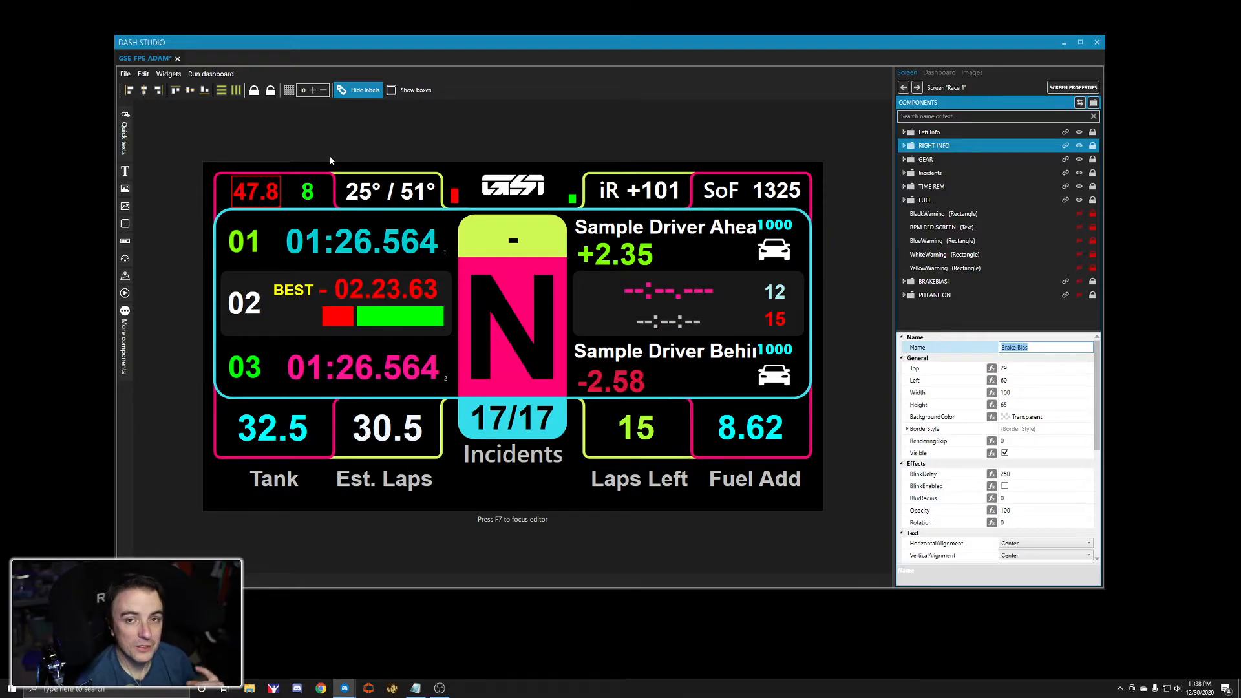
left_click(289, 89)
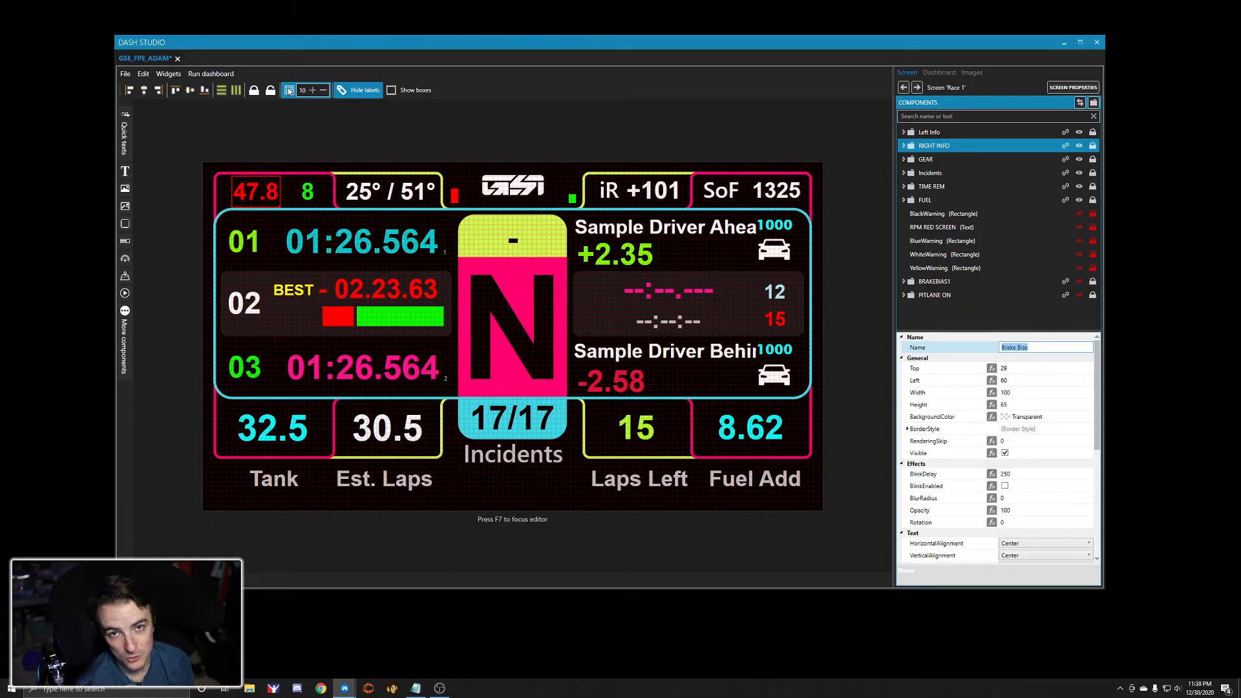
left_click(289, 90)
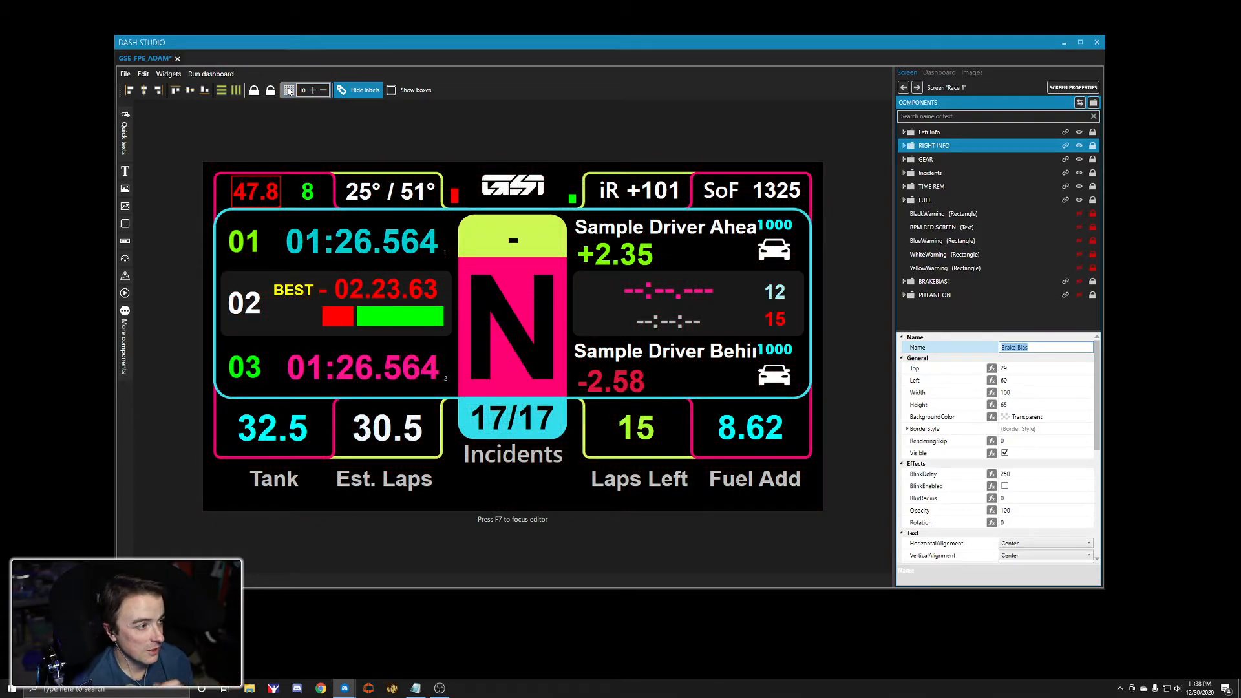
- Browse the ready-made quick texts in the Engine, Lap and Race categories
left_click(124, 131)
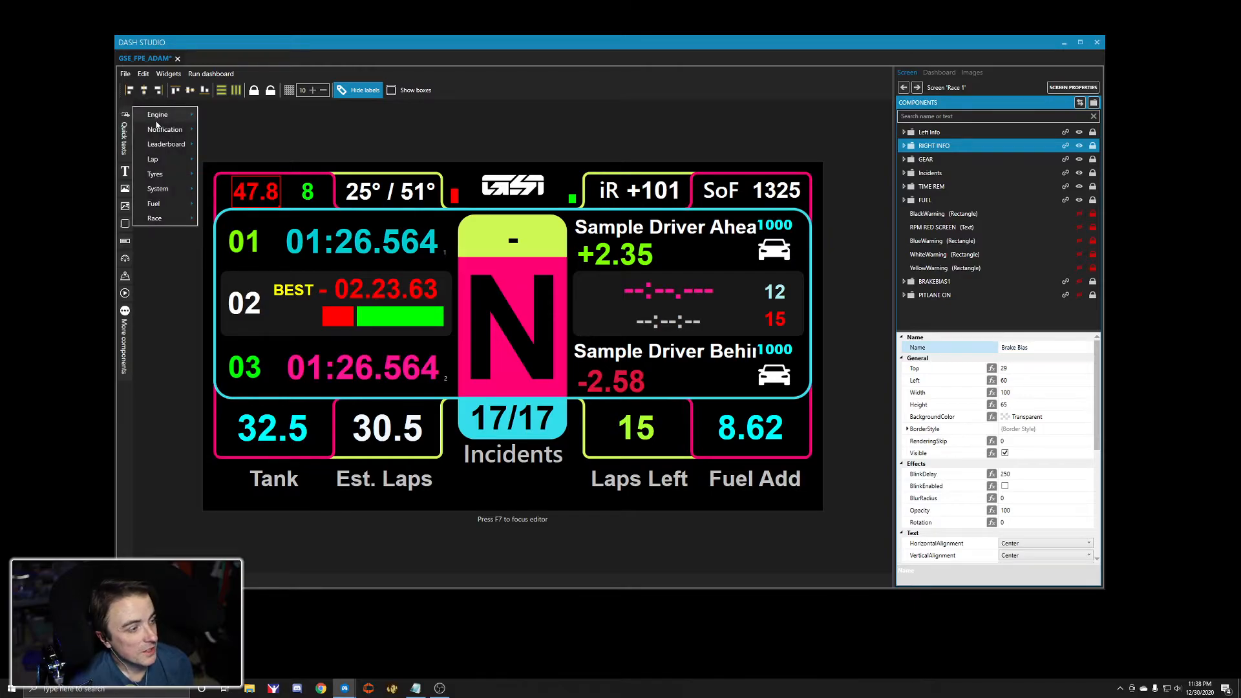
mouse_move(163, 121)
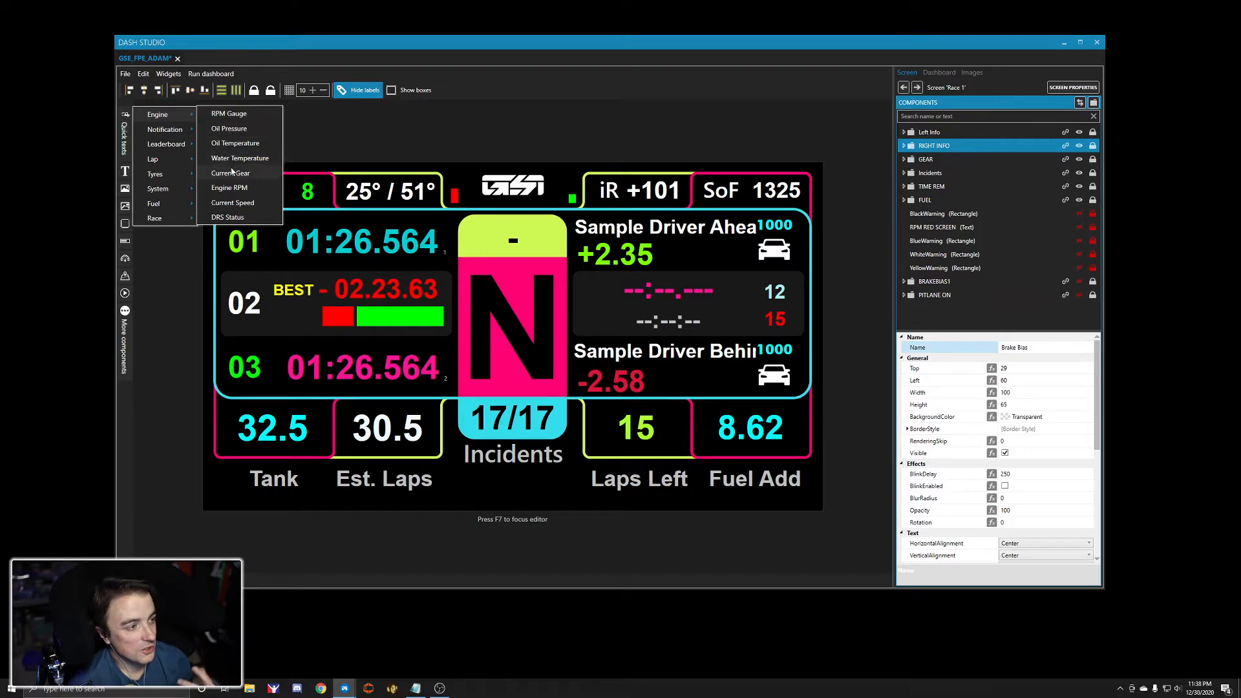
mouse_move(161, 160)
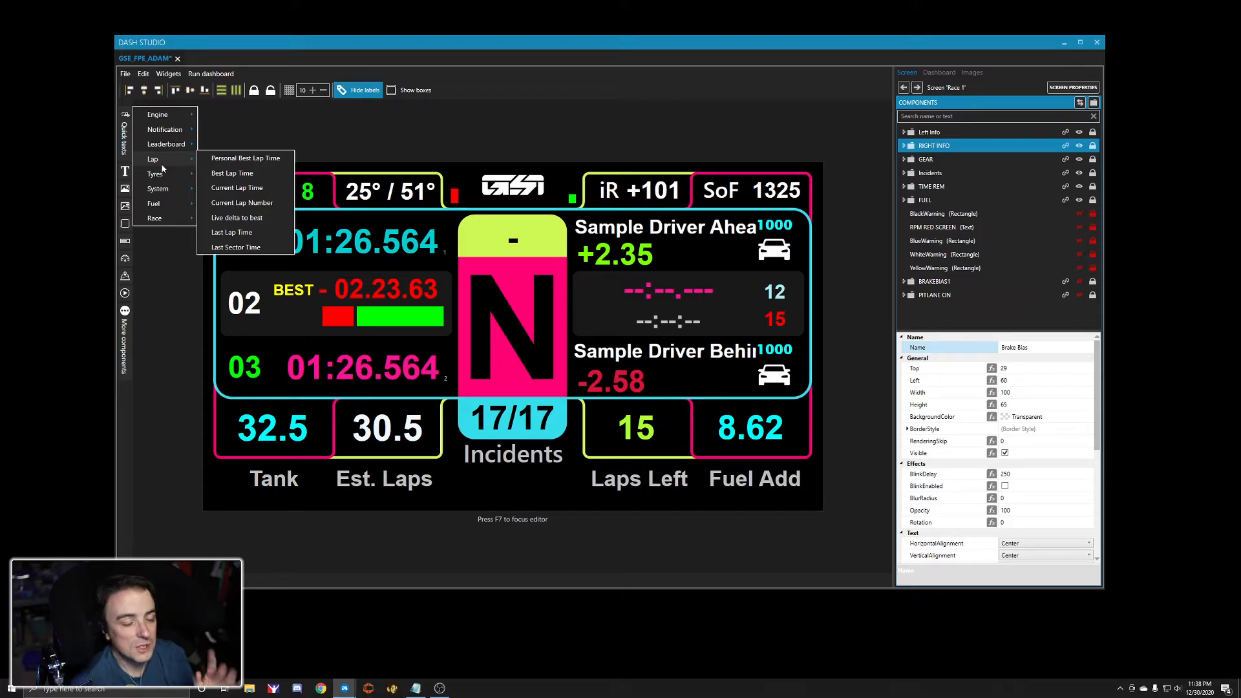
mouse_move(162, 194)
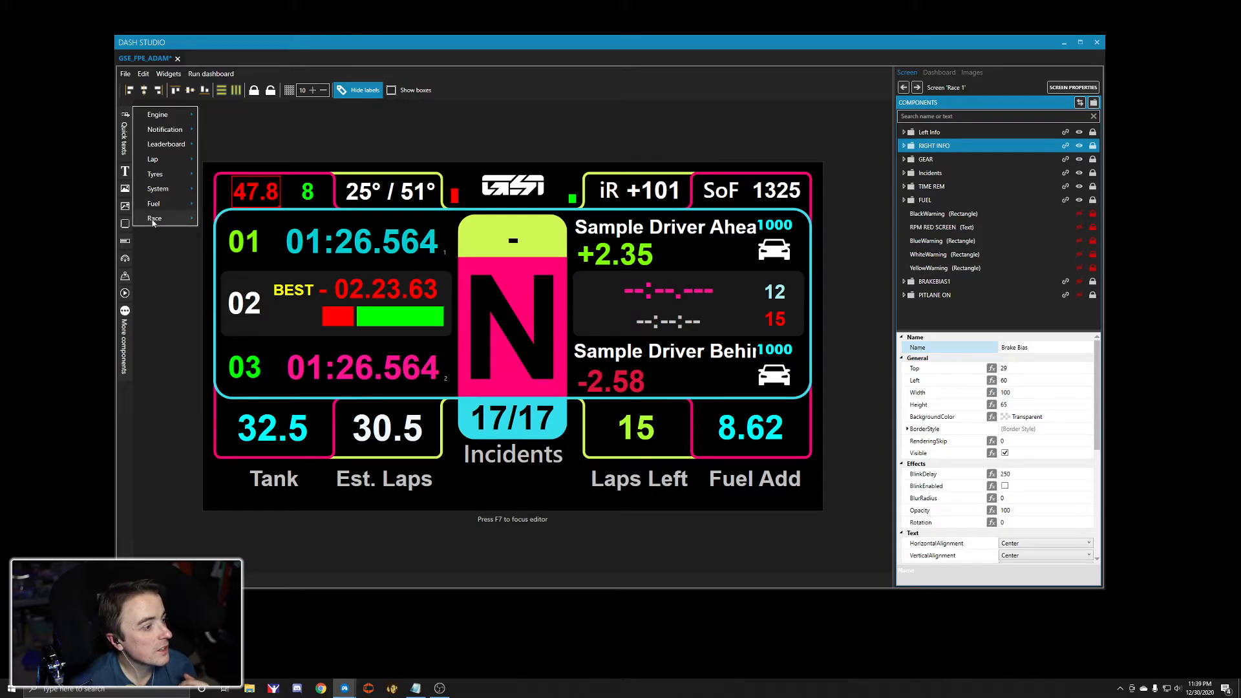
mouse_move(156, 223)
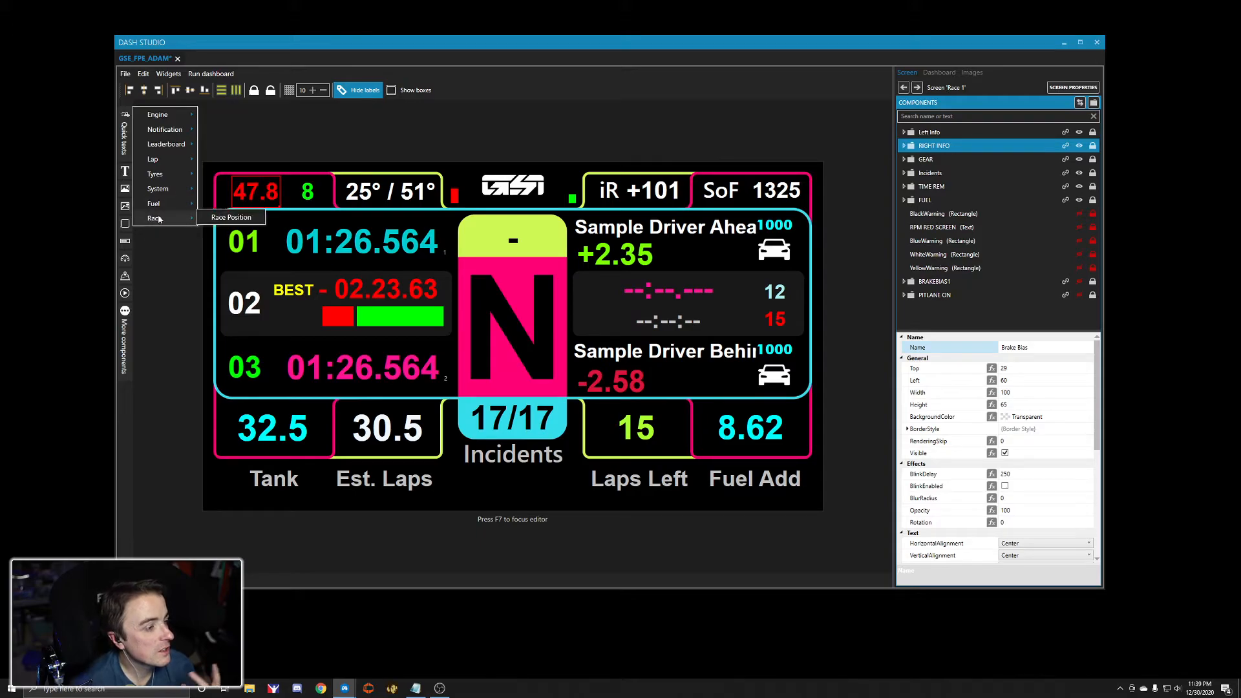
- Add a new text component, view the list of additional component types, and delete the new text
left_click(124, 171)
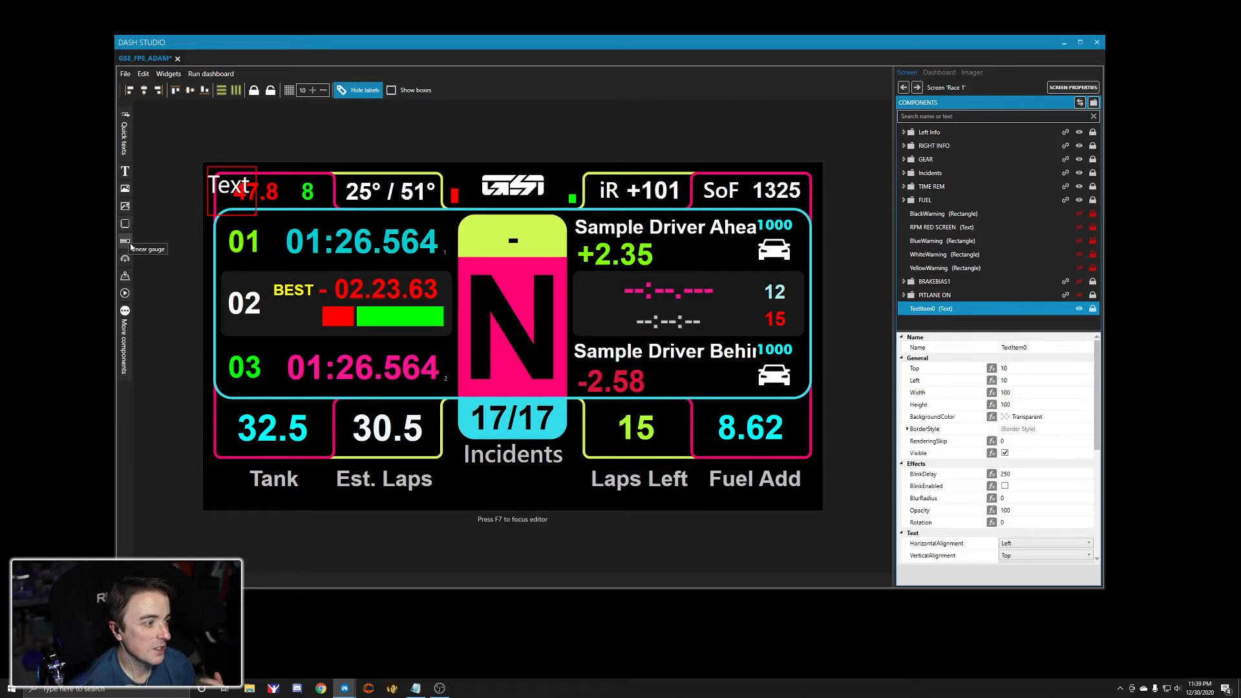
left_click(126, 319)
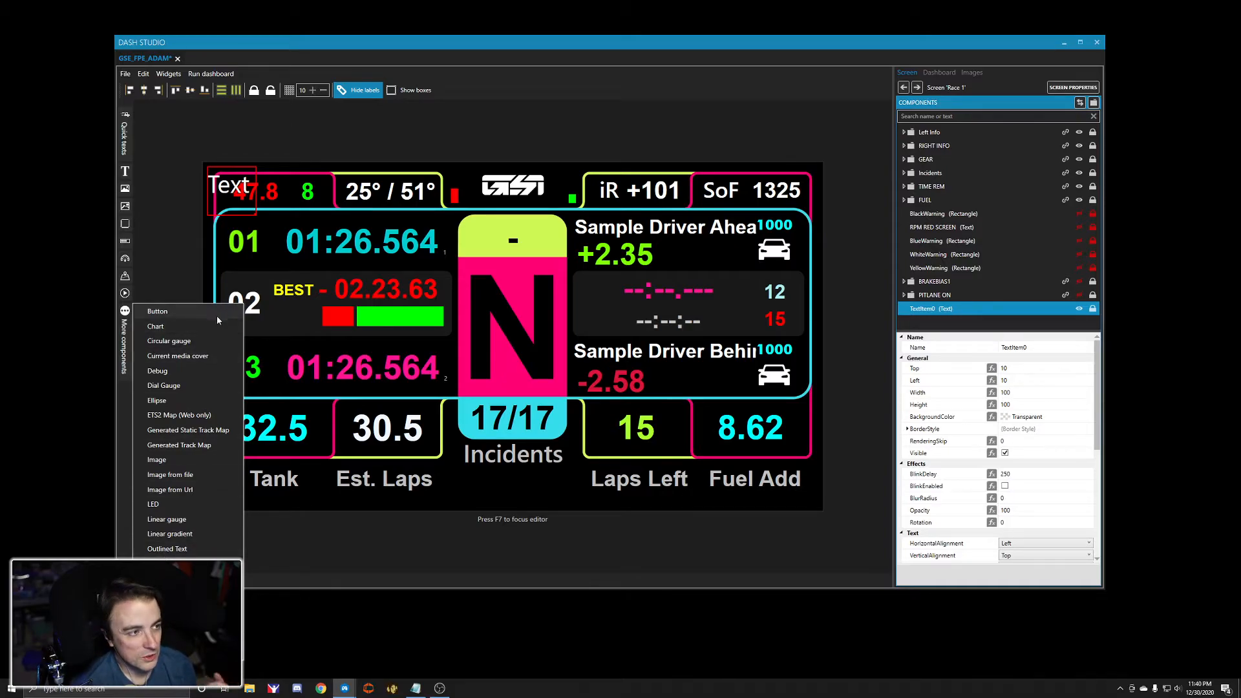
left_click(517, 114)
left_click(221, 186)
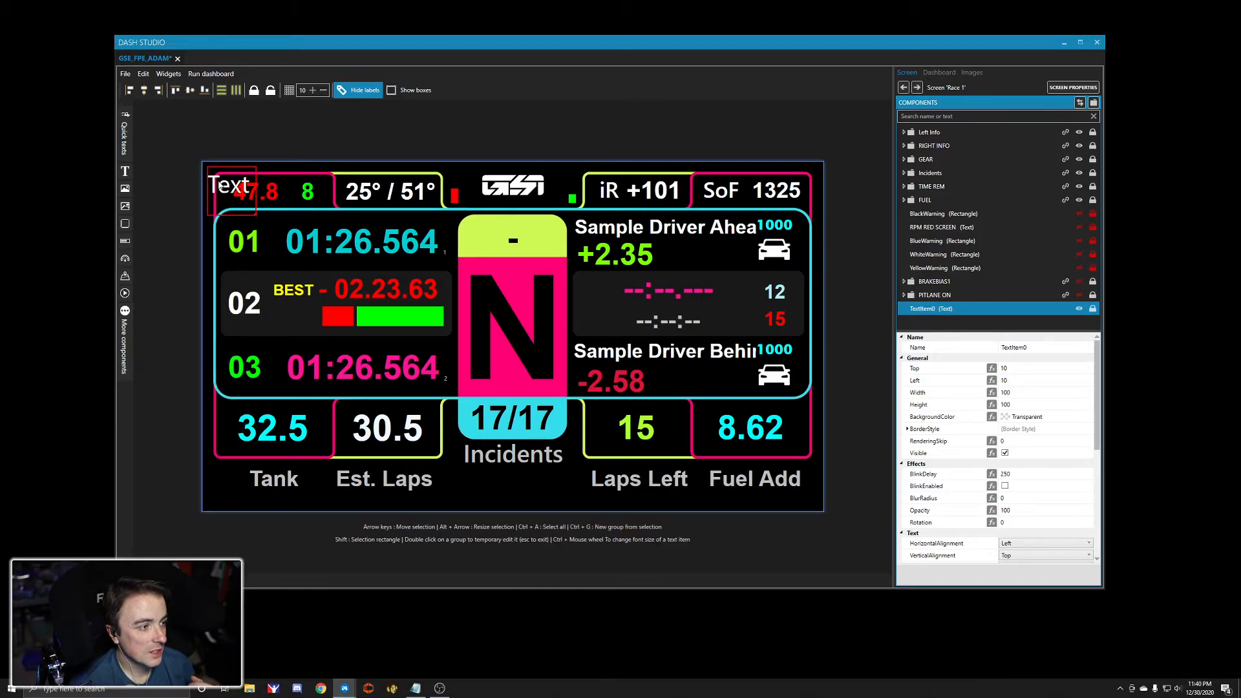
key("Delete")
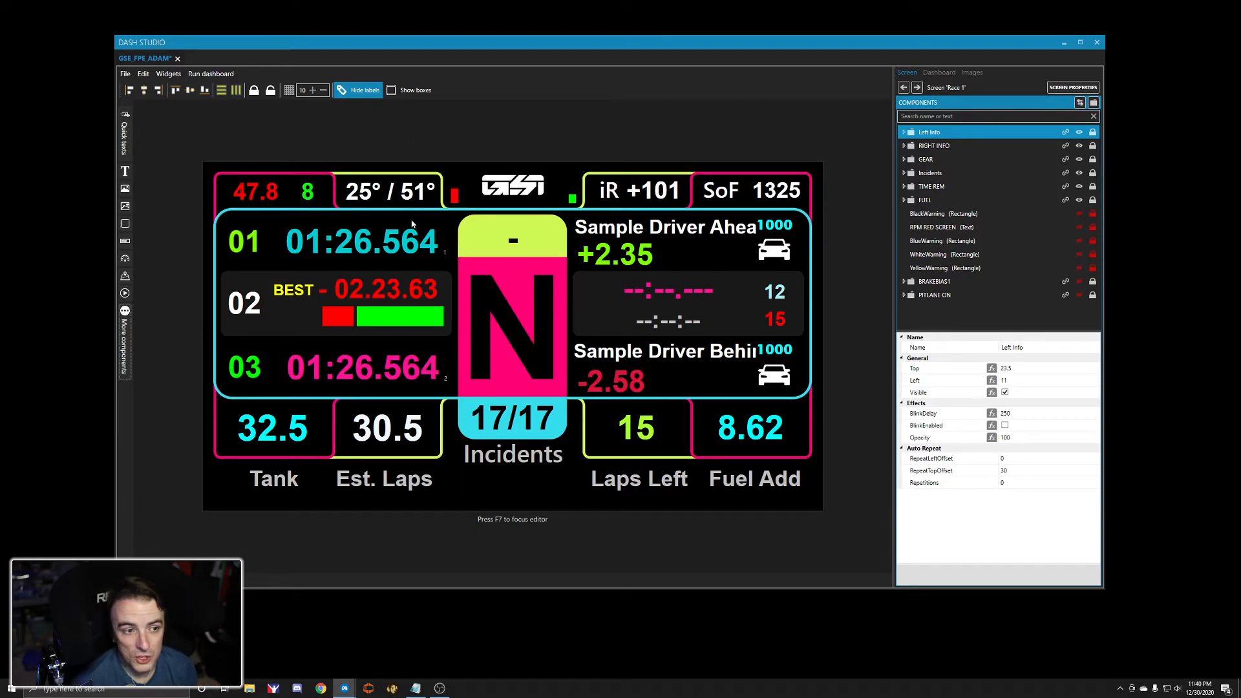
- Toggle the visibility of the WhiteWarning rectangle to preview its overlay, leaving it shown on the dashboard
left_click(945, 259)
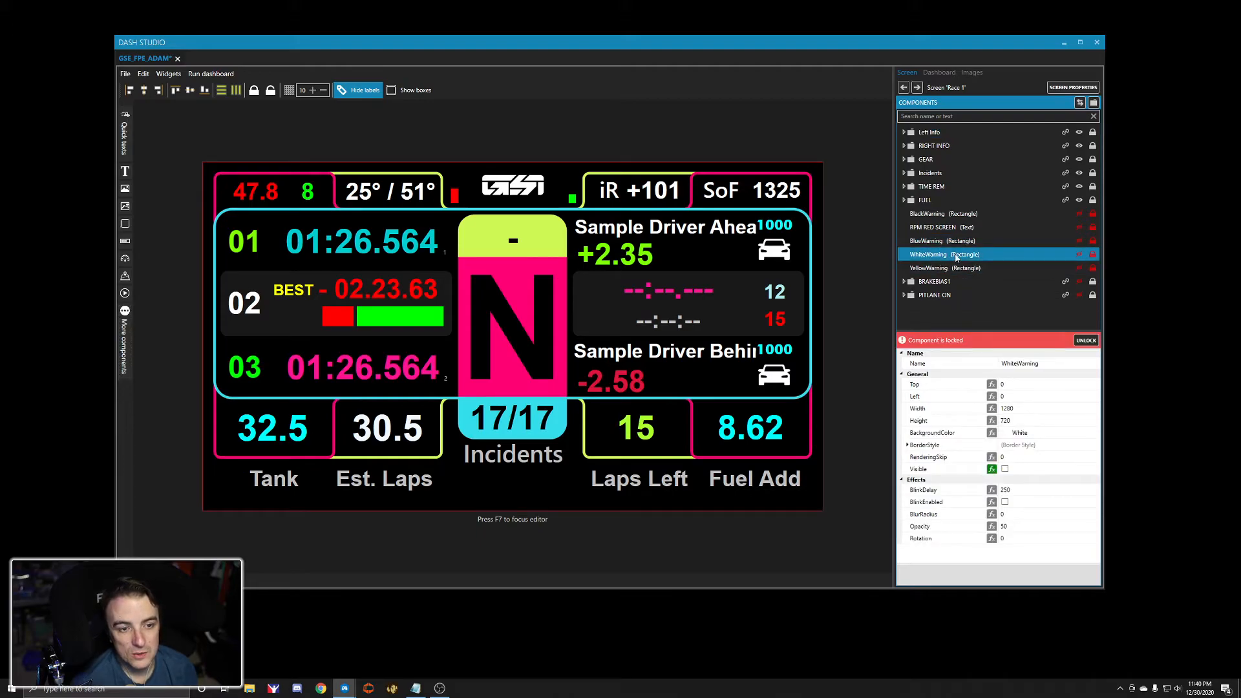
left_click(1078, 255)
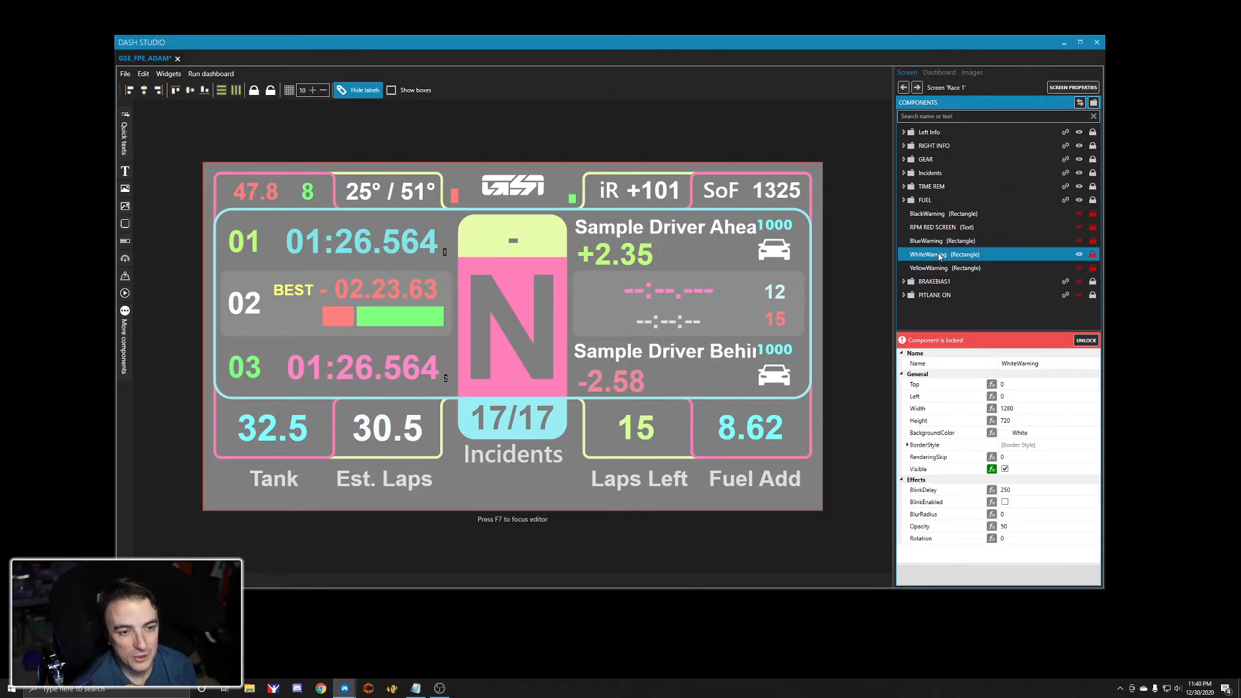
left_click(1078, 254)
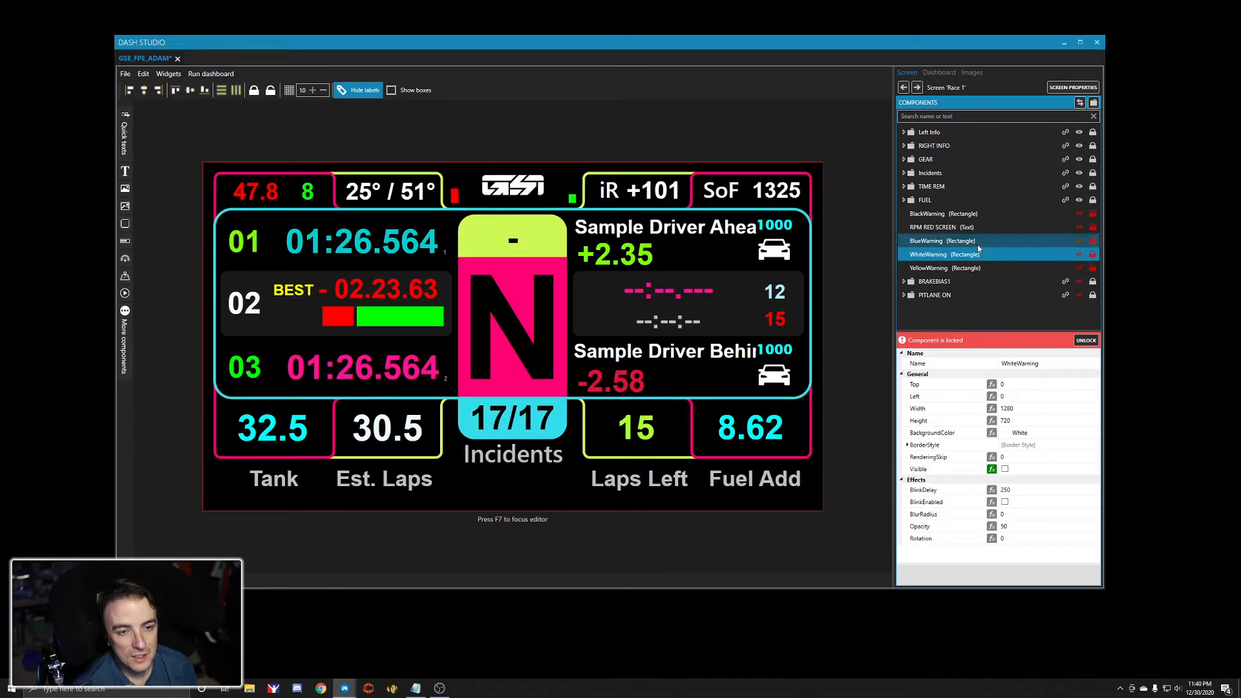
left_click(1078, 254)
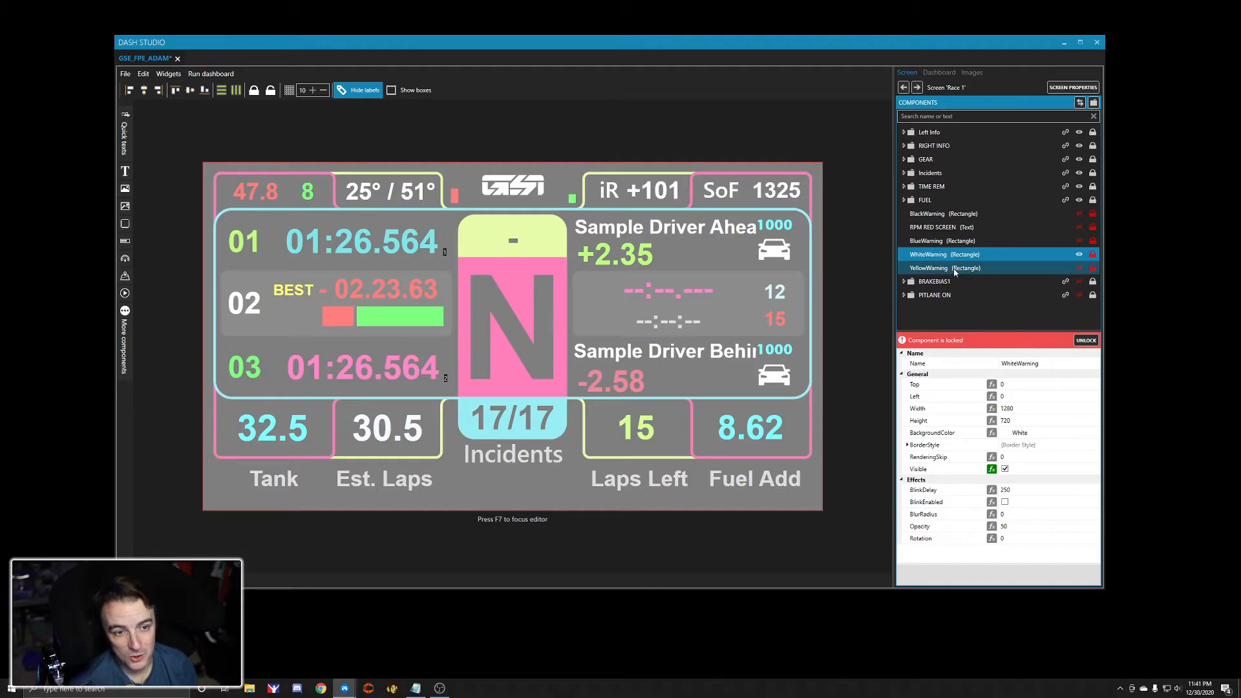
- Delete the WhiteWarning rectangle, undo the deletion, and hide the rectangle again
key("Delete")
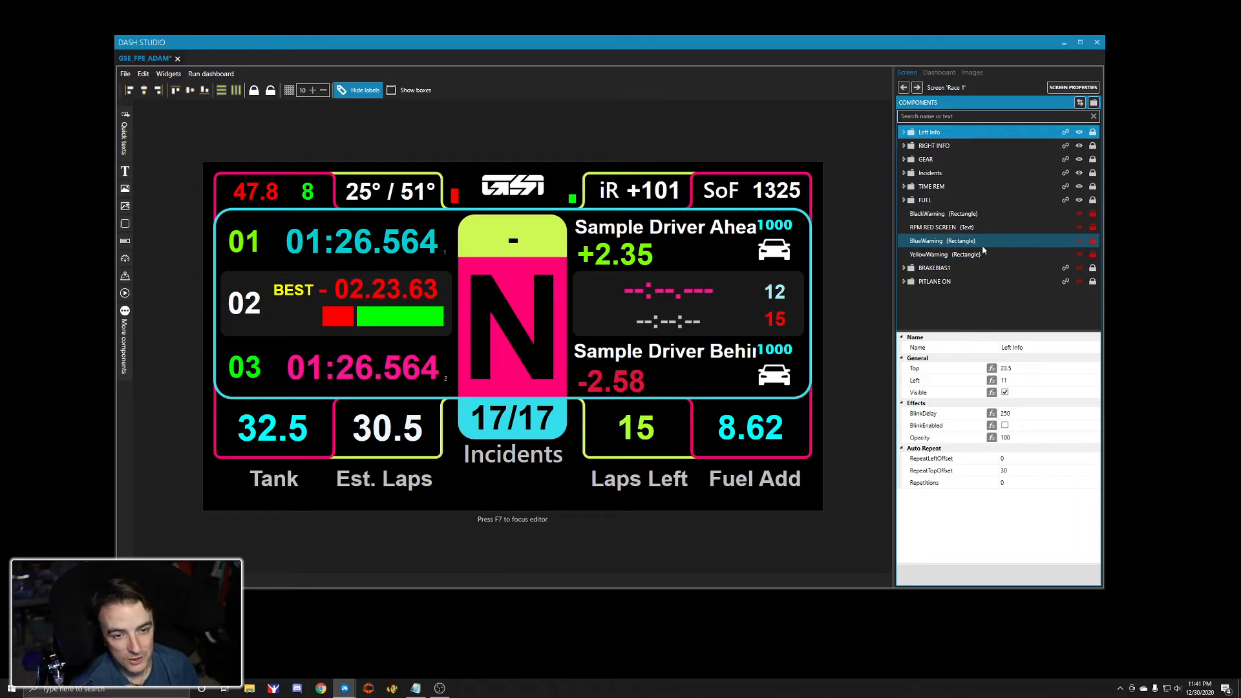
key("ctrl+z")
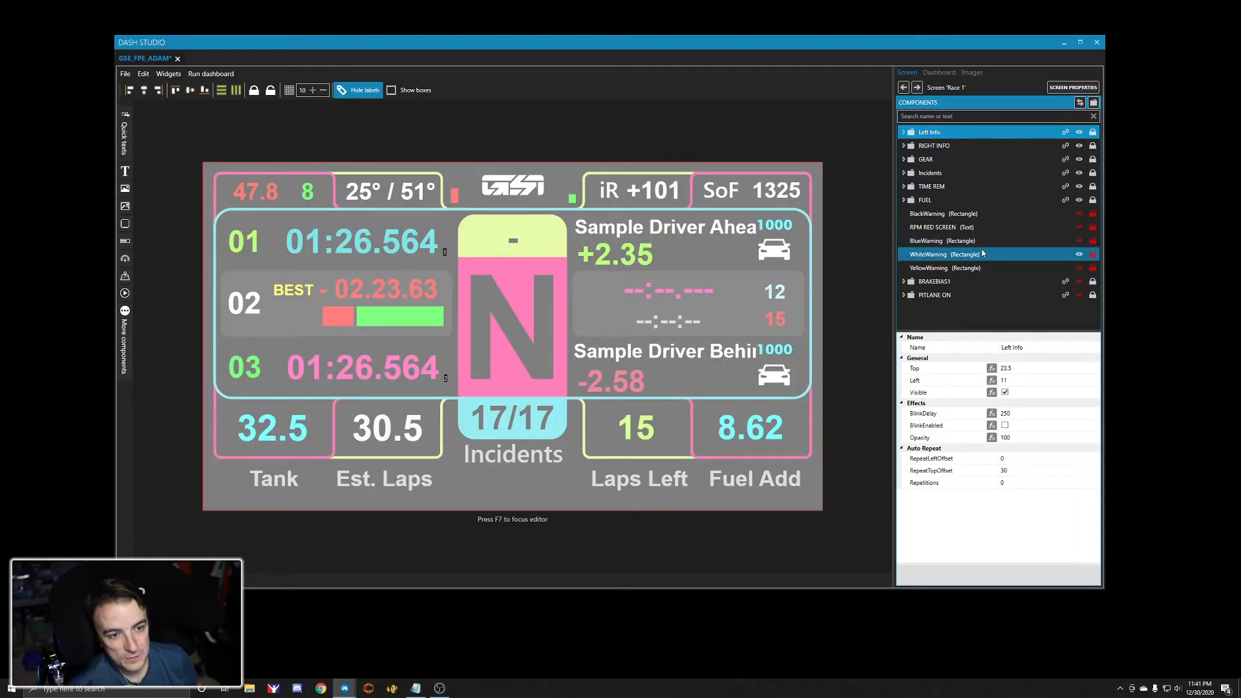
left_click(1079, 255)
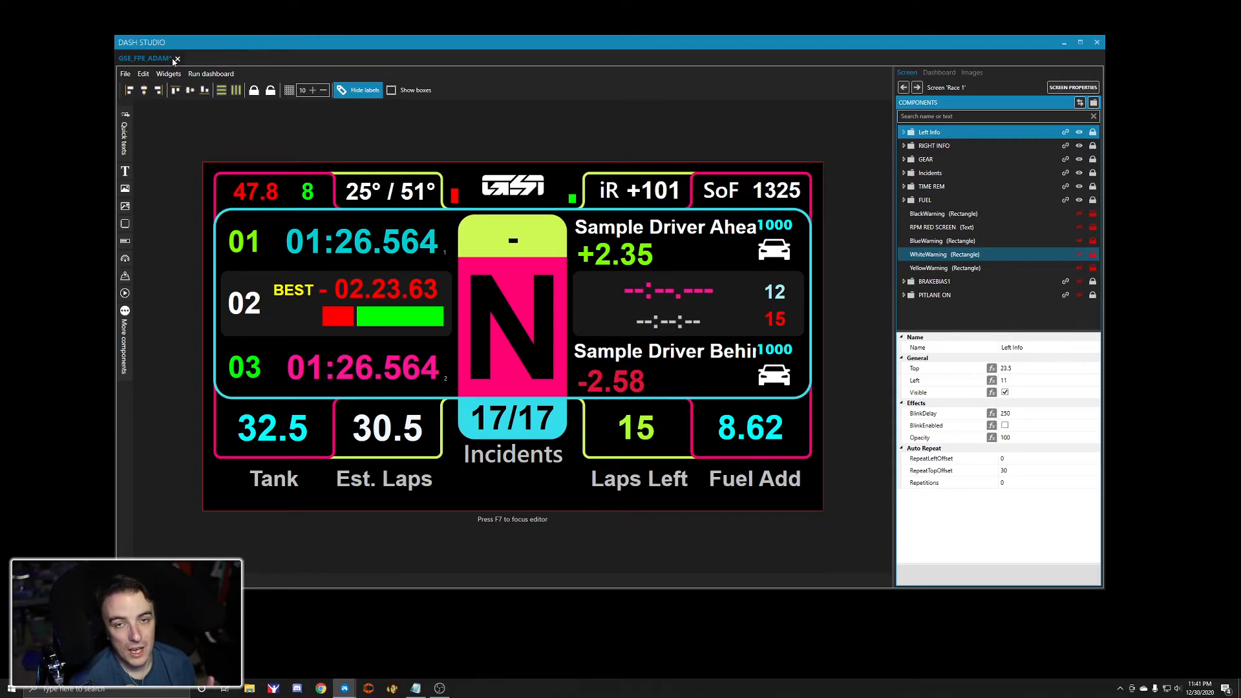
- Close the dashboard editor without saving the changes
left_click(1097, 42)
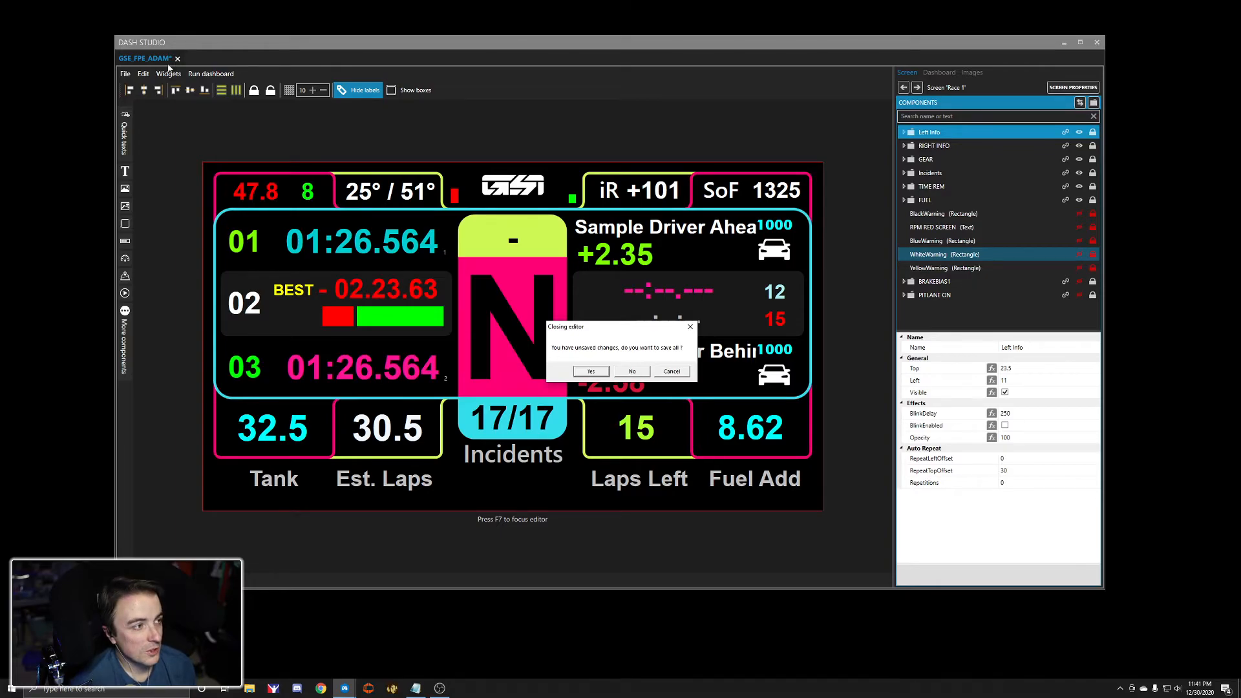
left_click(632, 371)
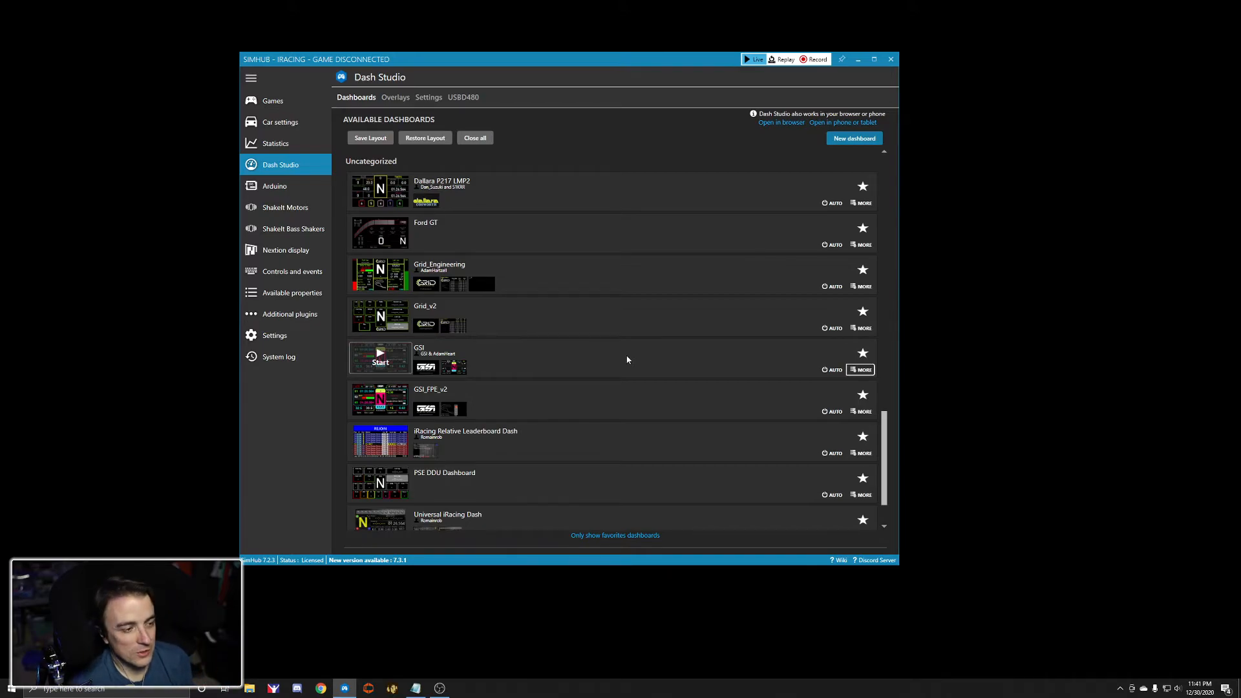
- Try to duplicate the GSI_FPE_v2 dashboard under the name YouTube Dash
left_click(861, 412)
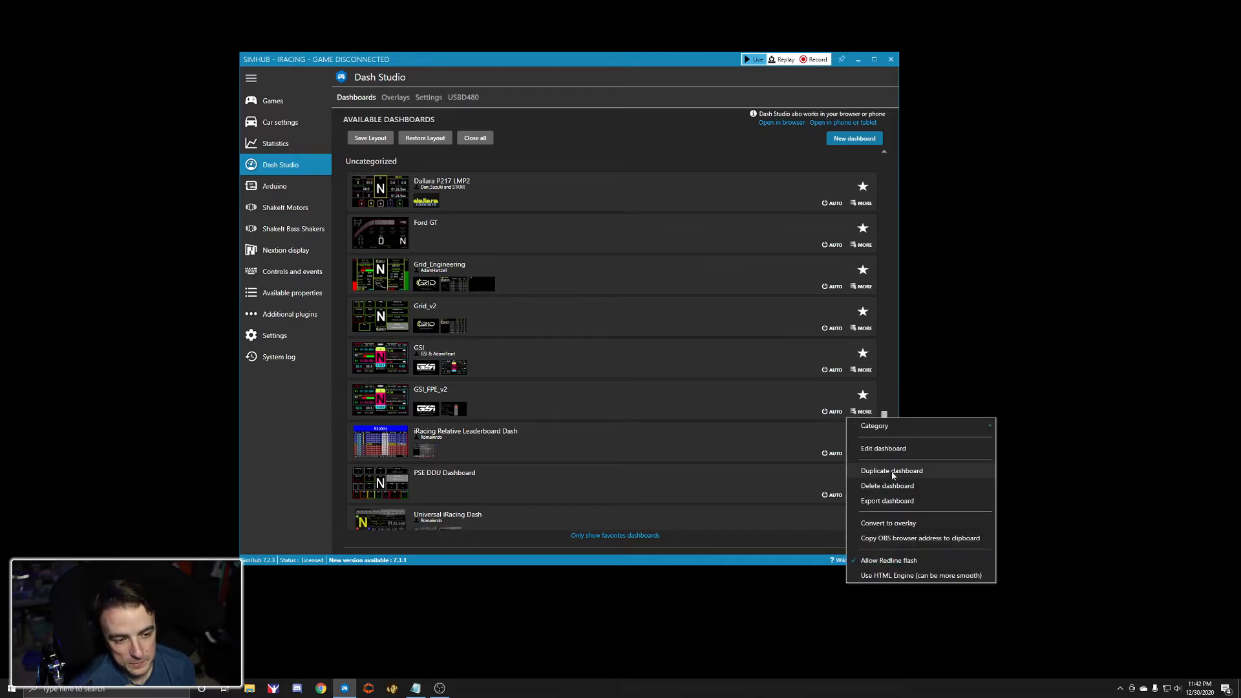
left_click(892, 471)
left_click_drag(554, 331, 398, 311)
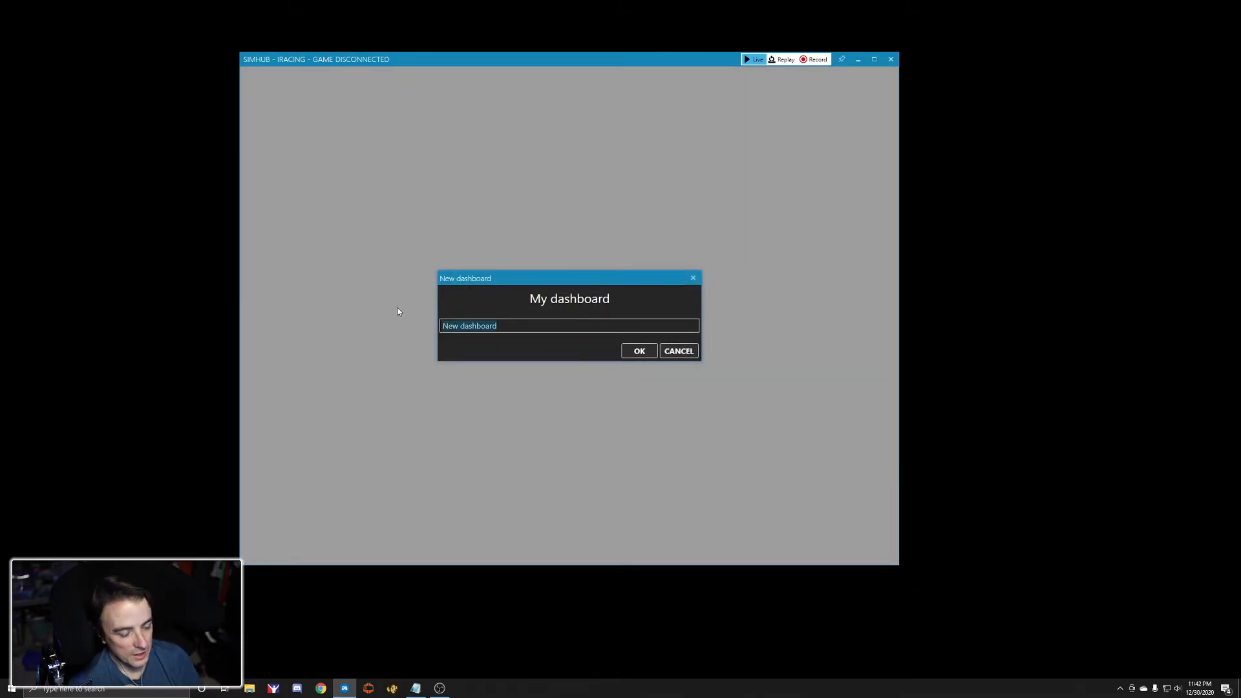
type("YouTUbe")
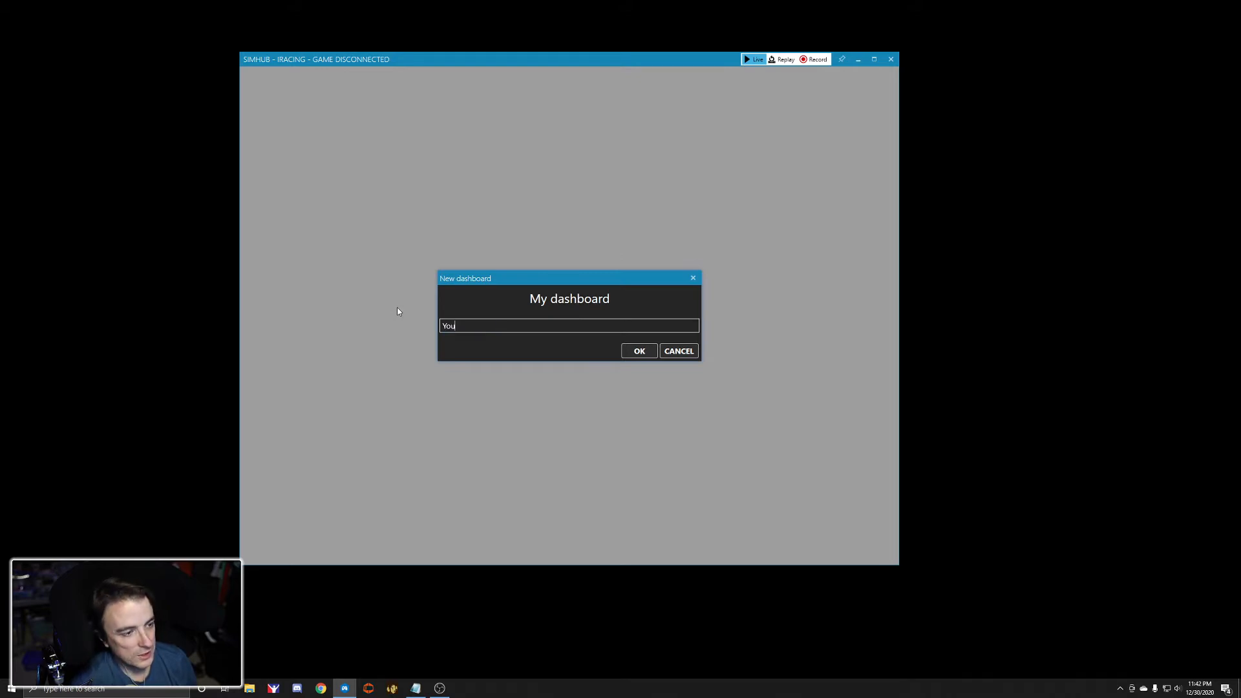
key("BackSpace")
key("BackSpace")
key("BackSpace")
type("ube Dash")
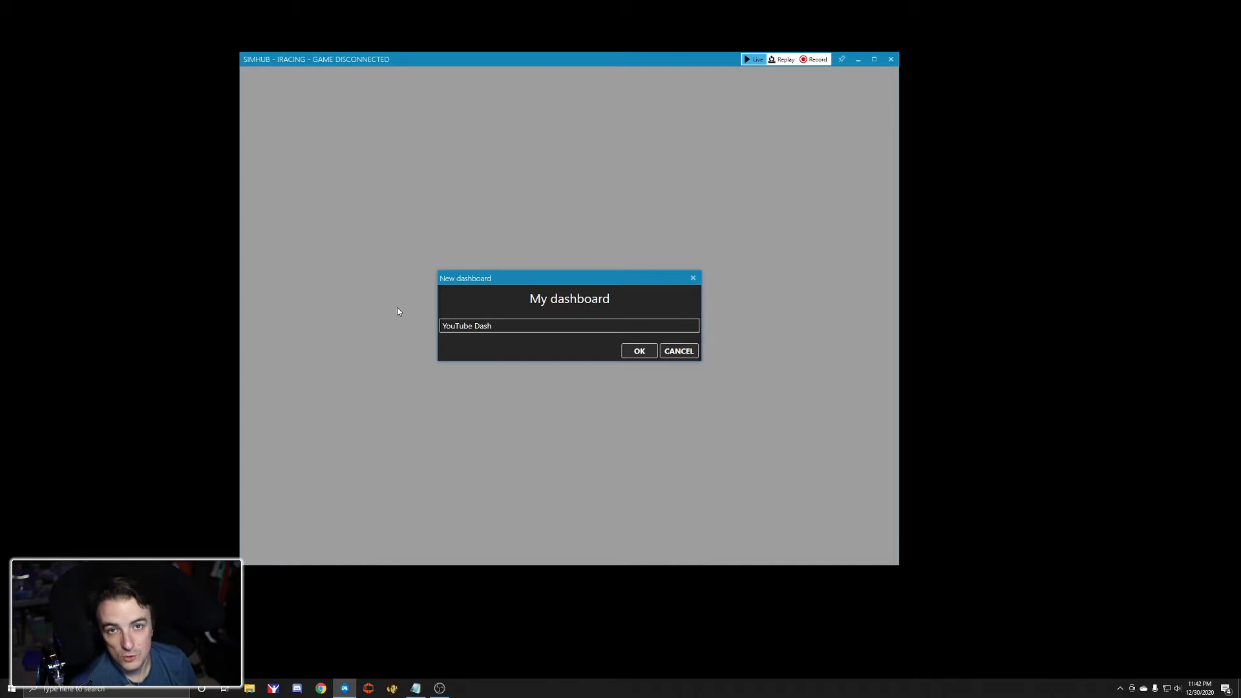
left_click(639, 351)
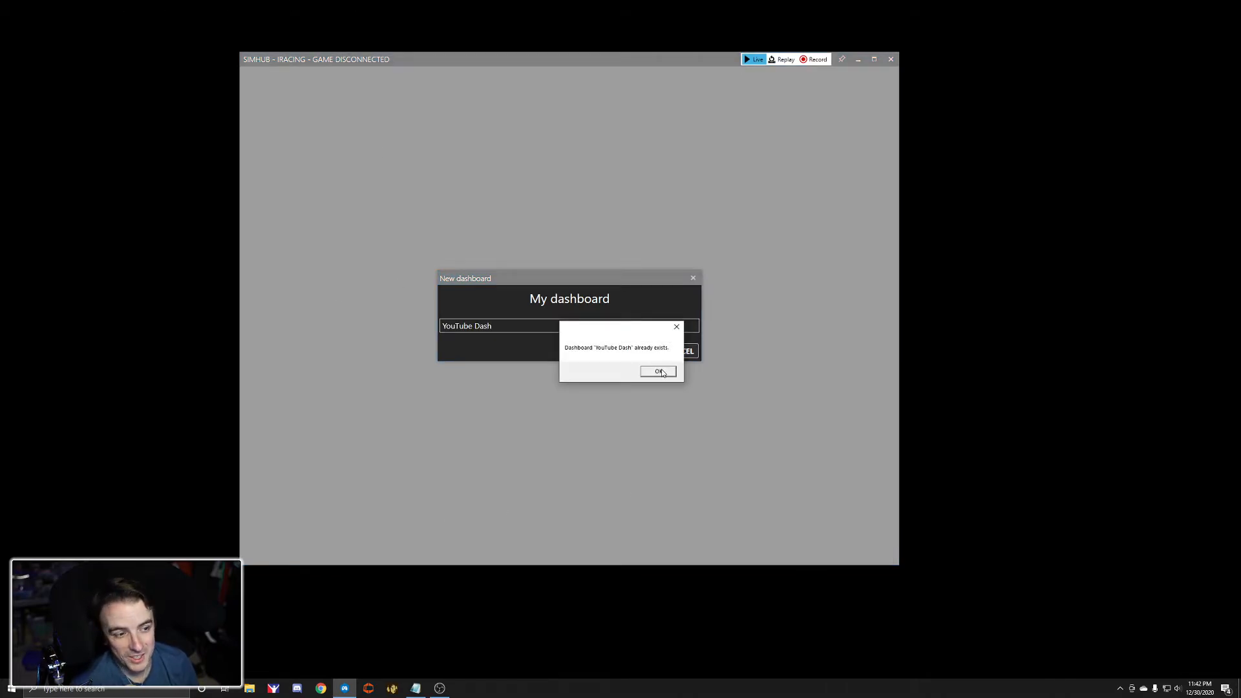
left_click(659, 371)
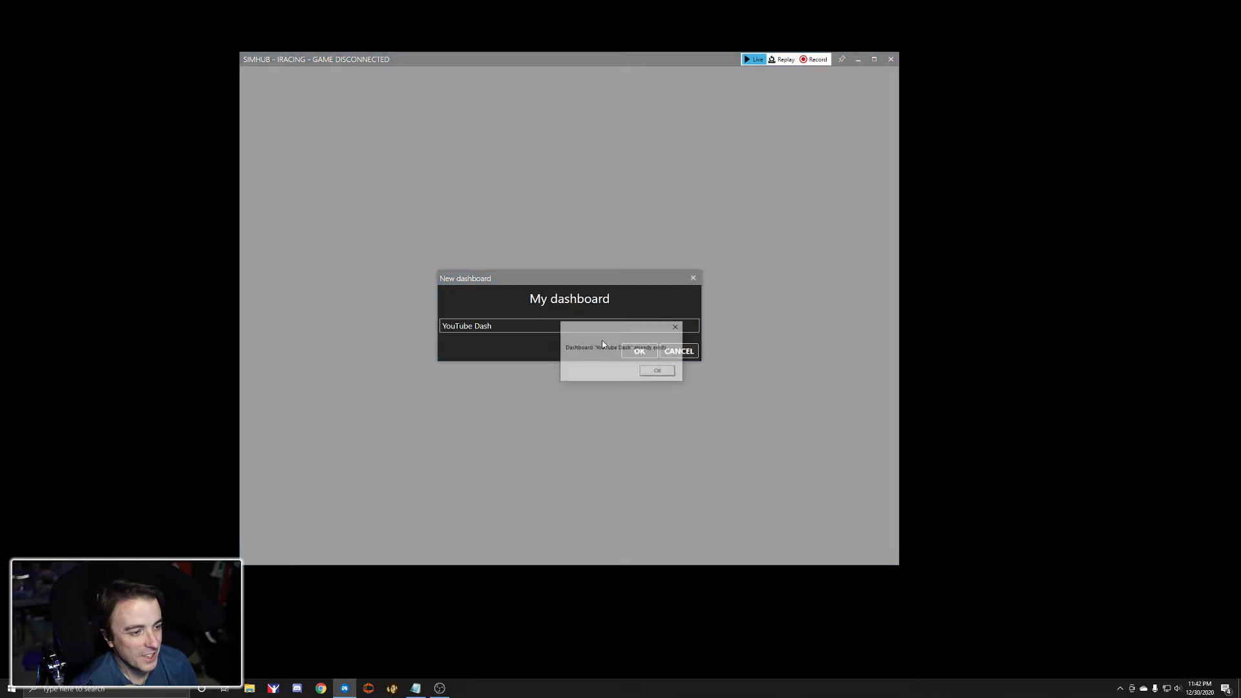
- Change the duplicate's name to YouTube Dash 2 and create it
left_click(657, 372)
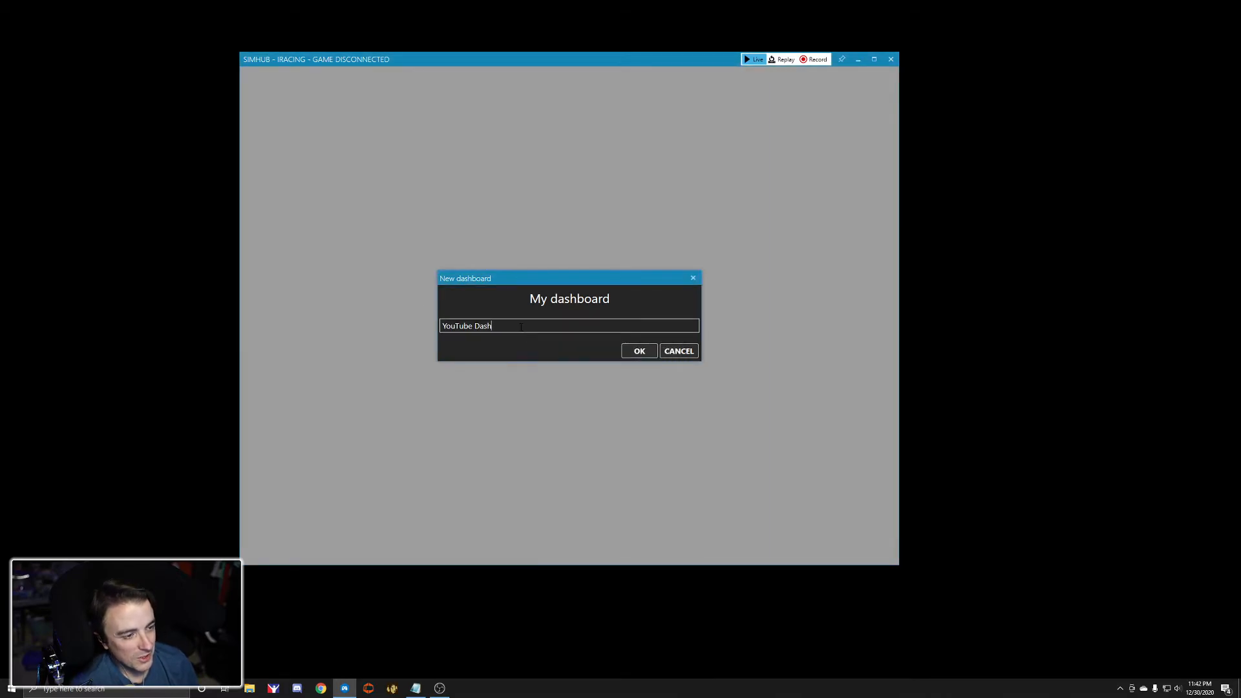
type("2")
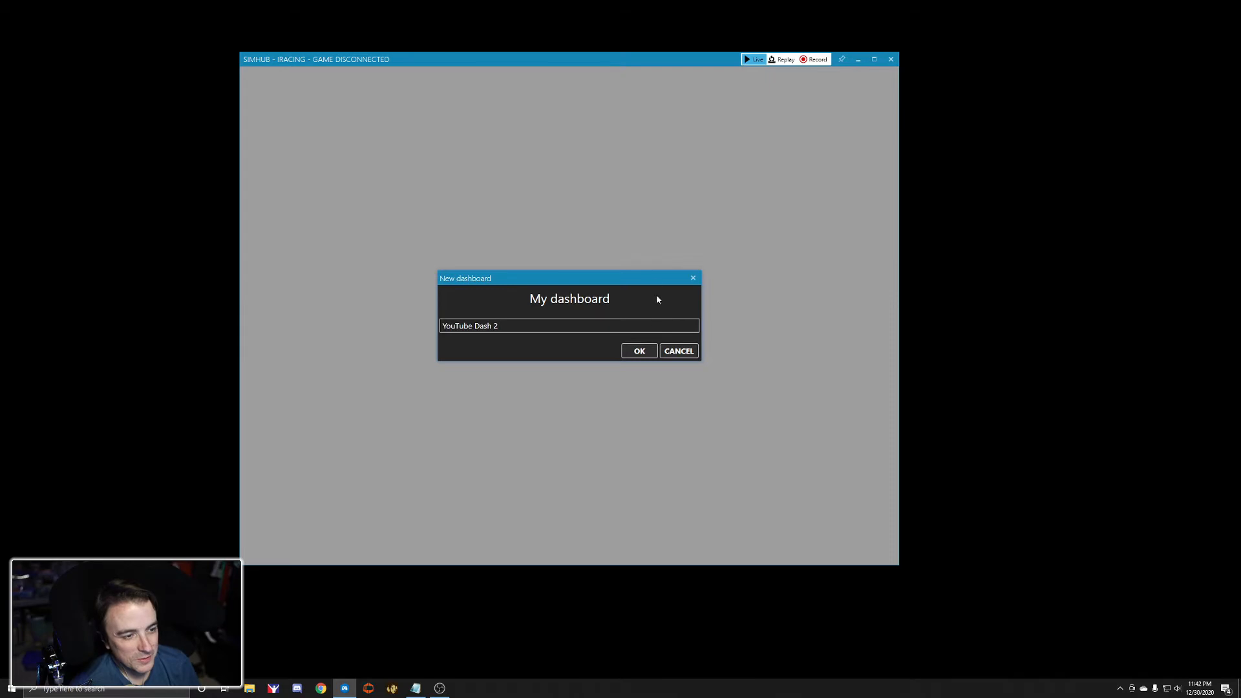
left_click(639, 351)
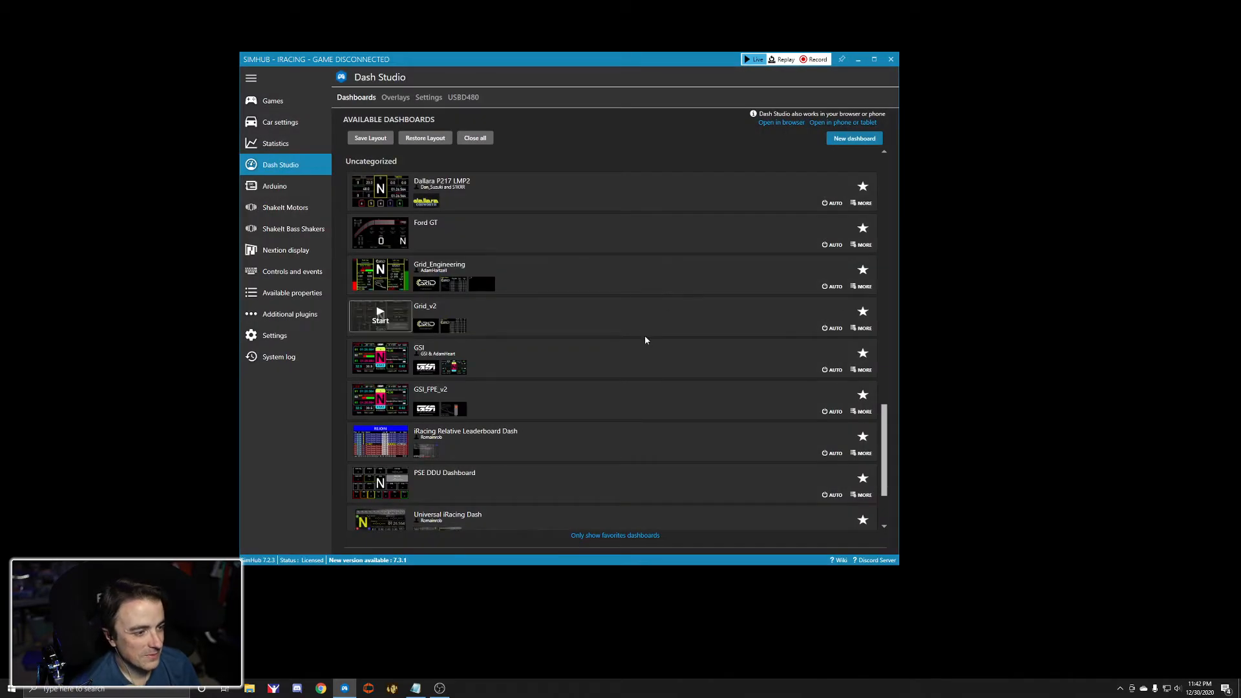
- Delete the older YouTube Dash dashboard from the list of available dashboards
scroll(534, 476, "down", 3)
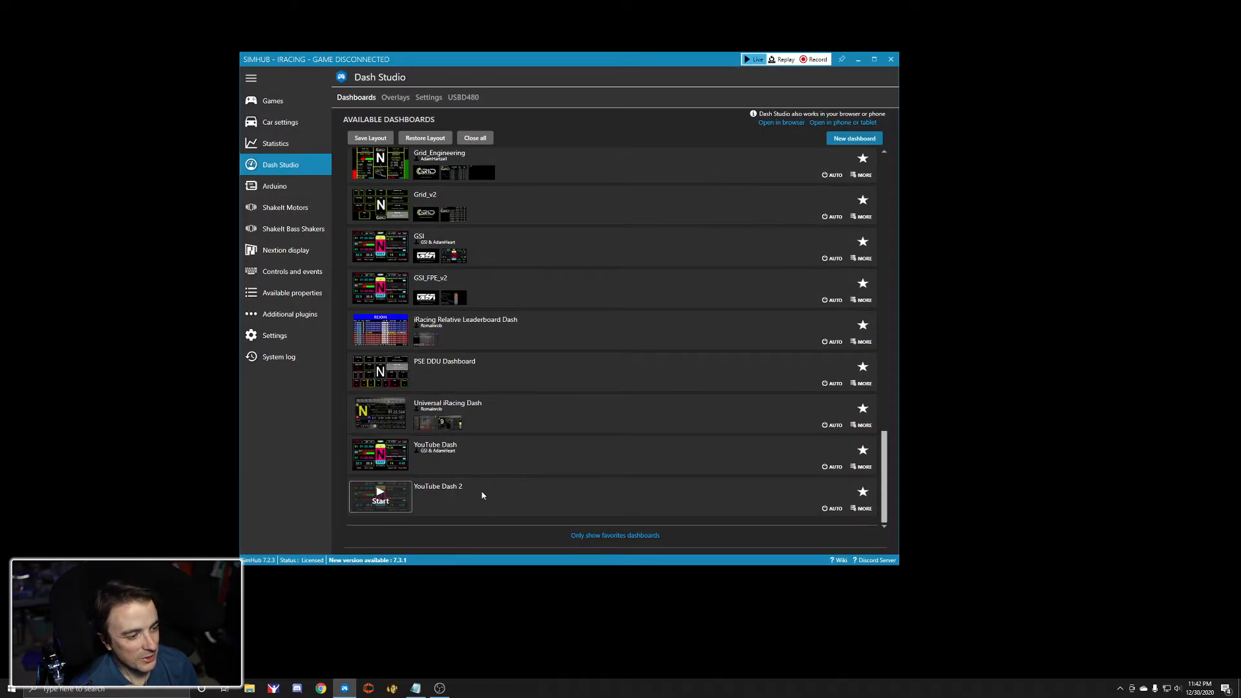
left_click(862, 508)
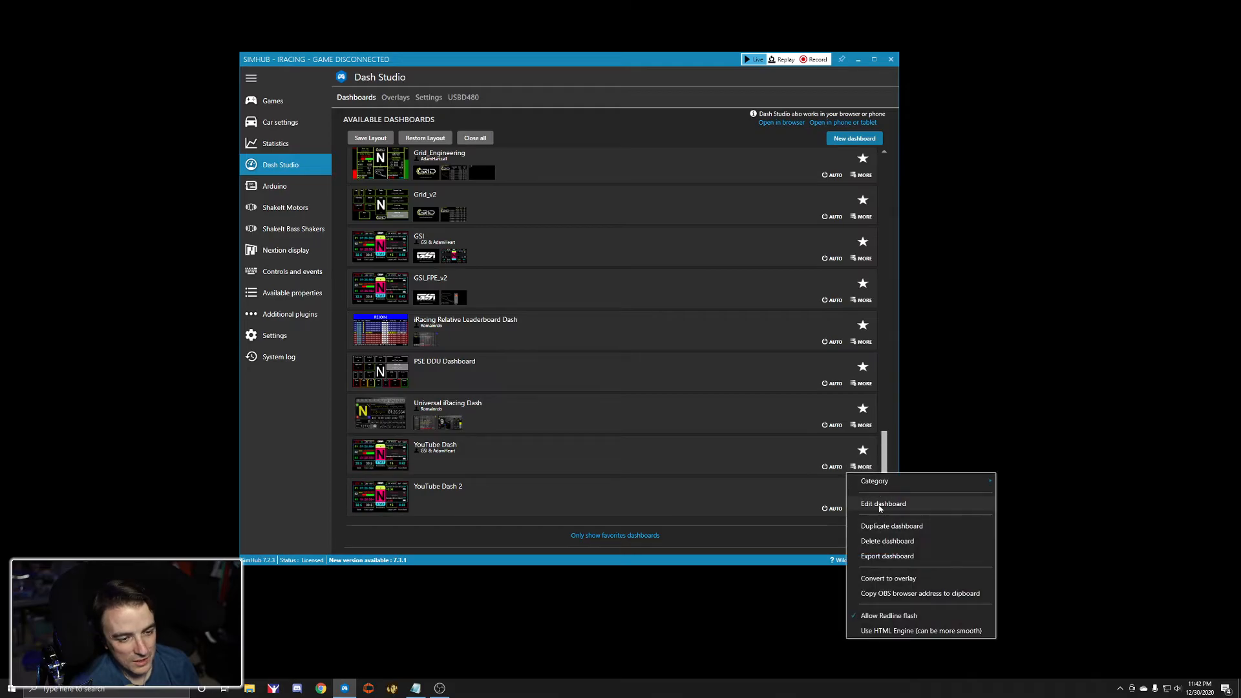
left_click(886, 541)
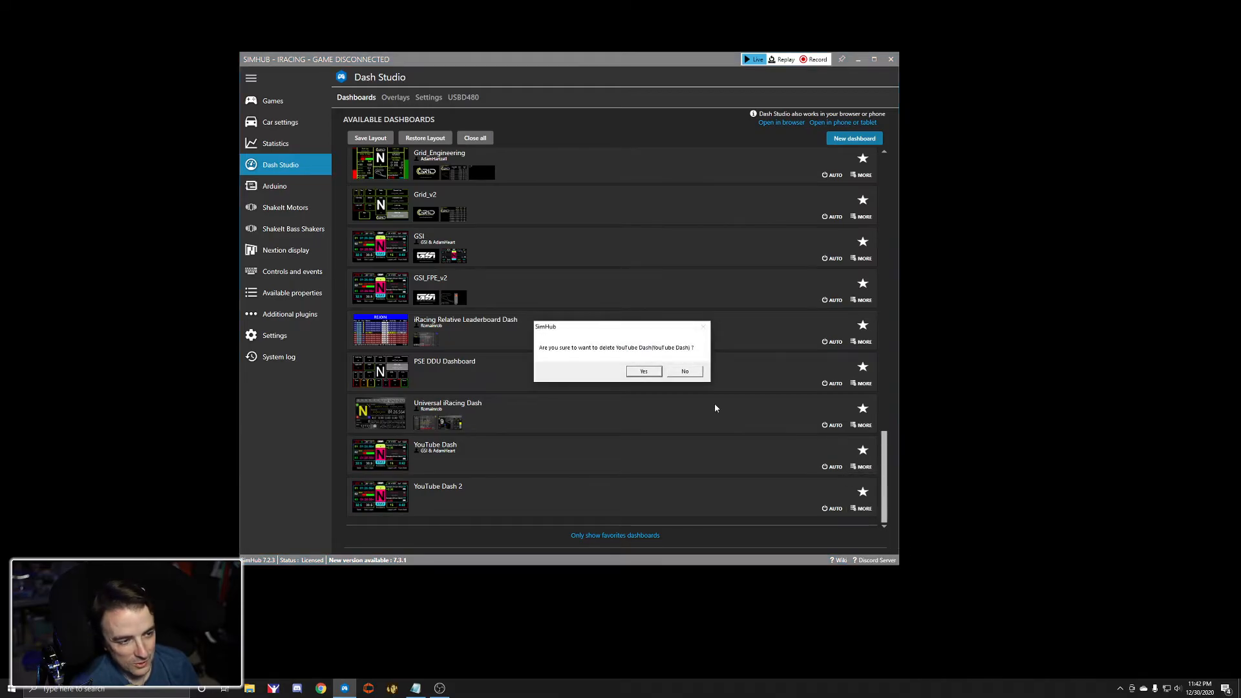
left_click(648, 371)
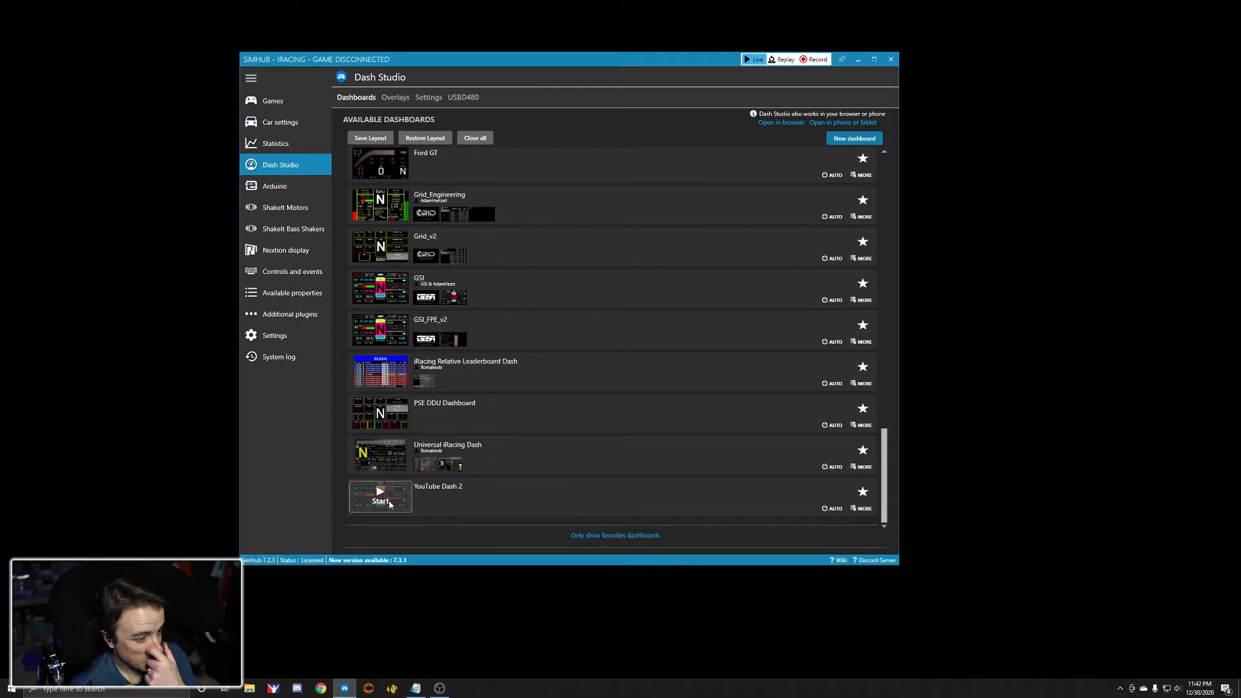
- Open YouTube Dash 2 for editing and set the text color of the red 47.8 value to Orchid
left_click(860, 508)
left_click(887, 373)
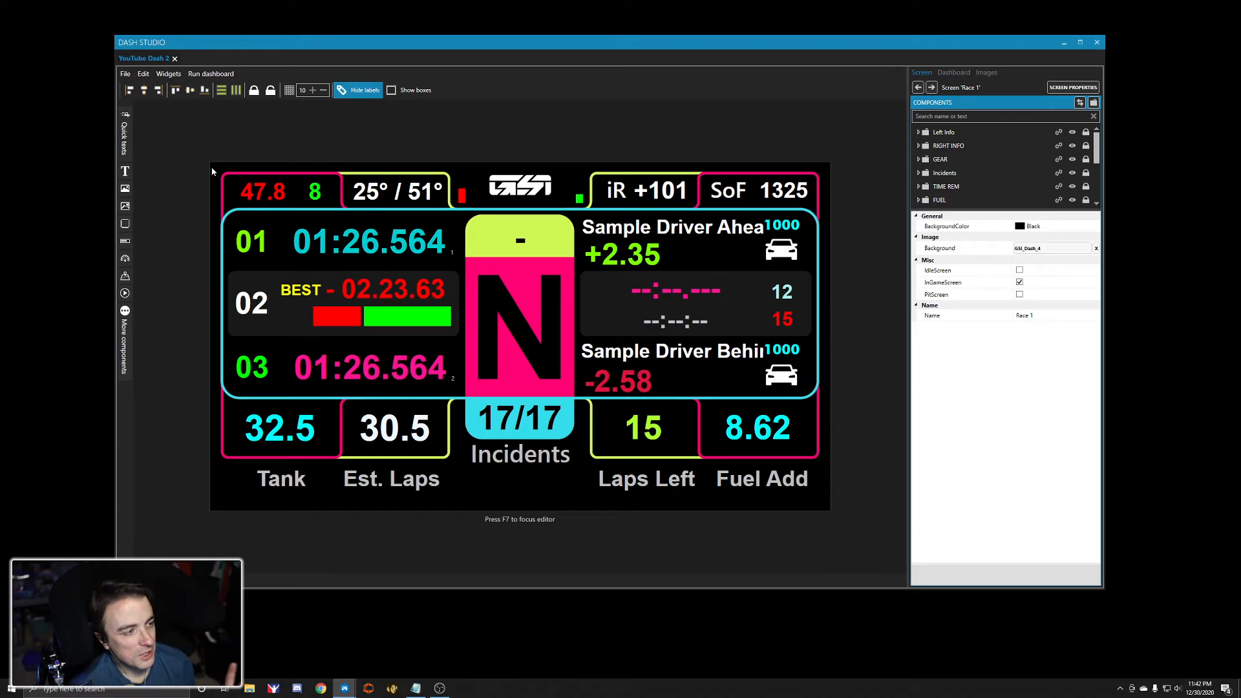
left_click(255, 198)
scroll(1046, 400, "down", 3)
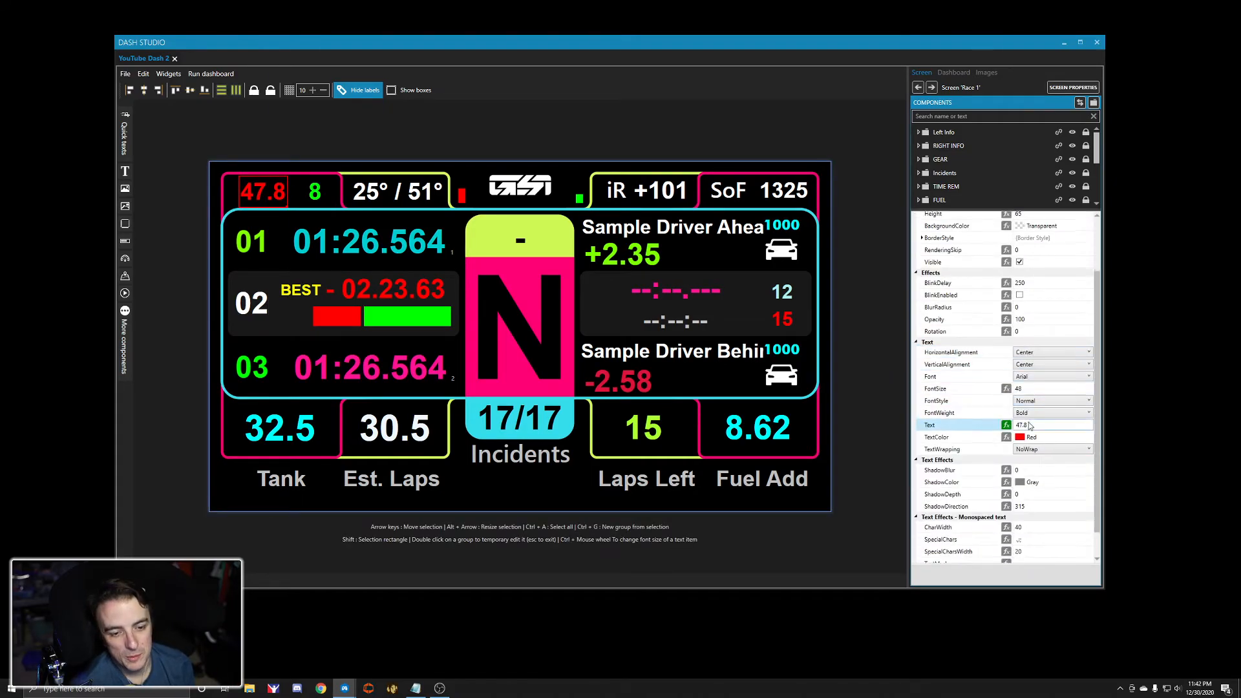
left_click(1088, 414)
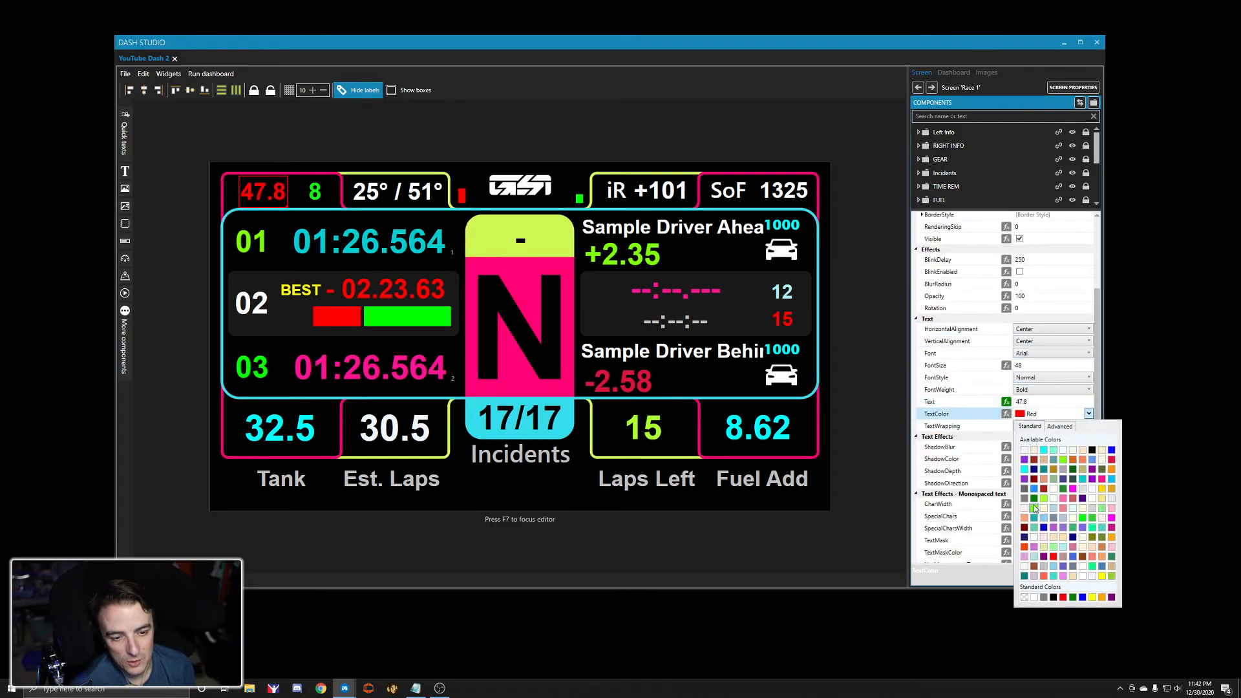
left_click(1035, 548)
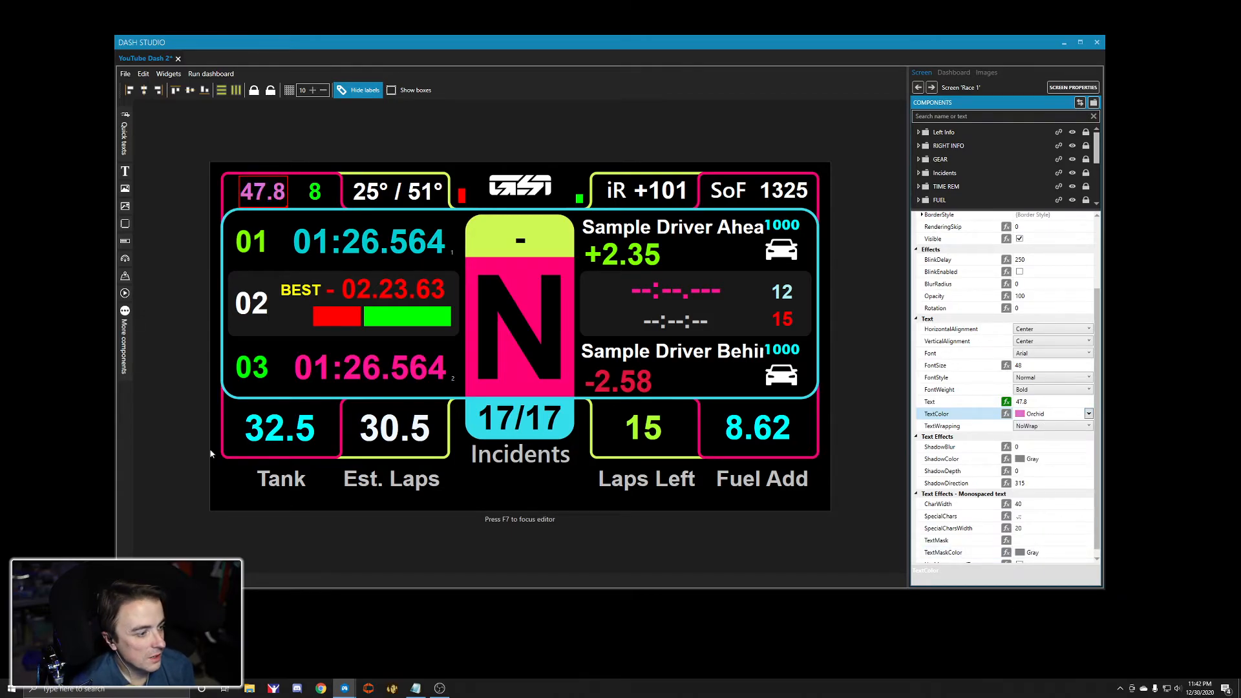
- Set the OpponentTextColor of the lap time in row 01 to DarkSlateBlue
left_click(339, 240)
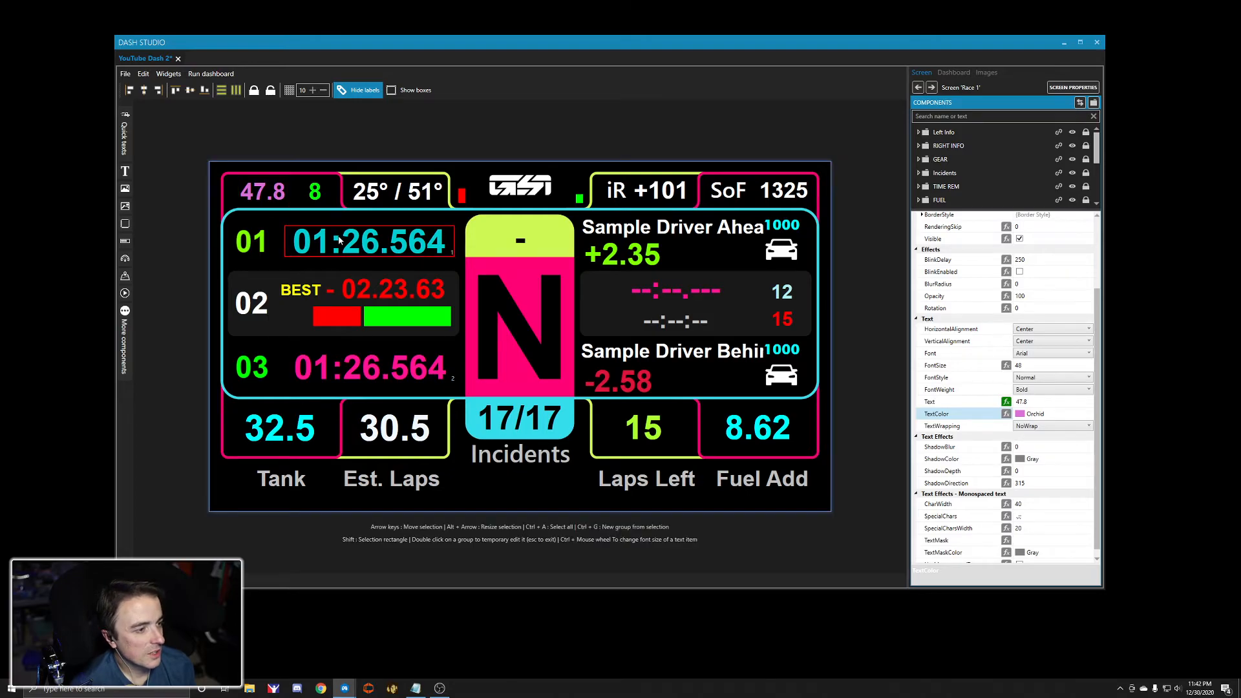
scroll(957, 386, "up", 1)
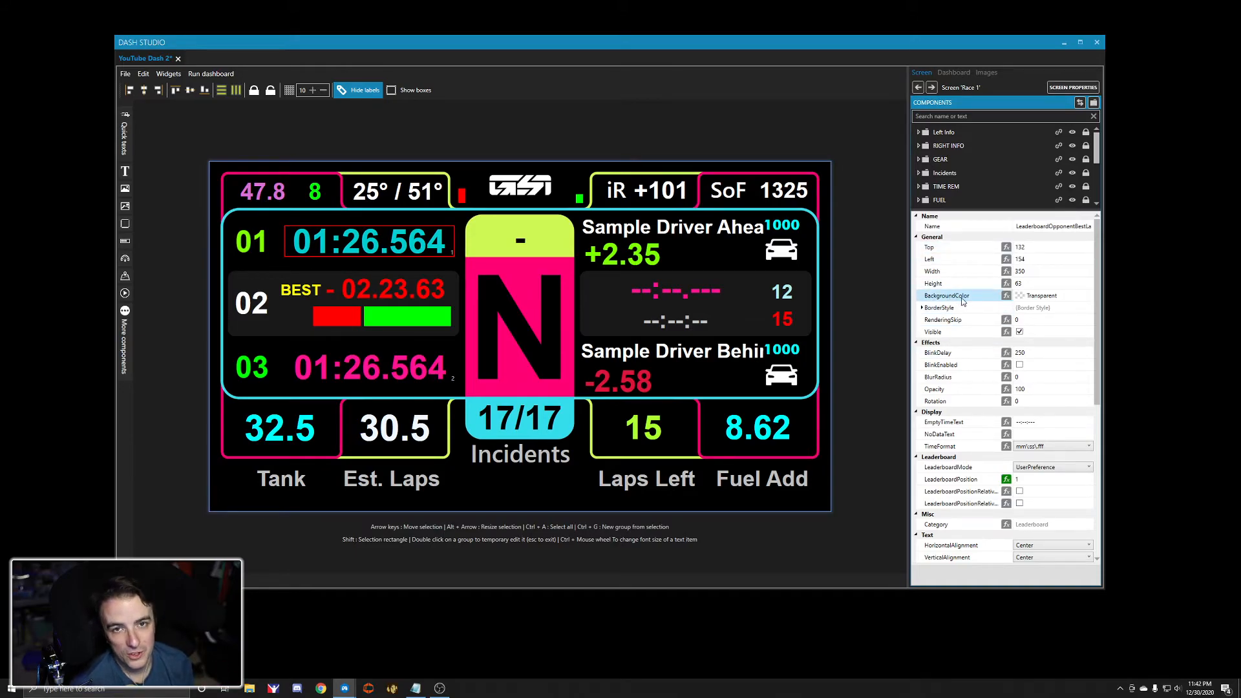
scroll(981, 407, "down", 2)
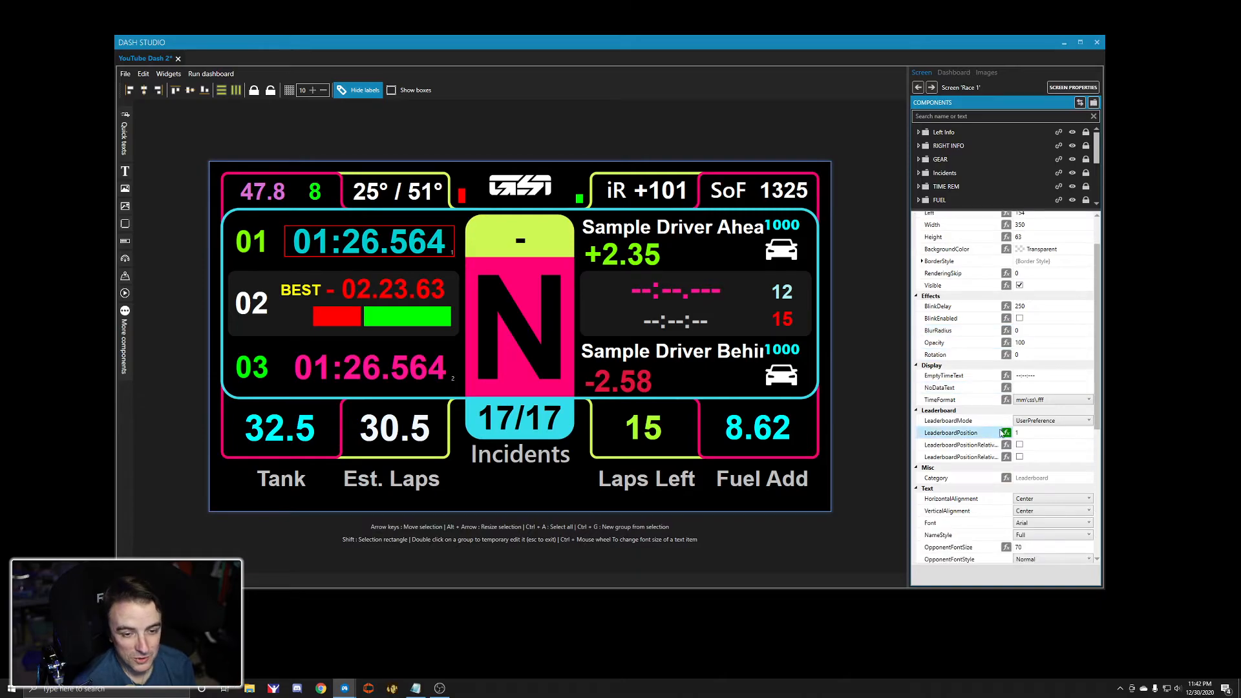
scroll(1012, 440, "down", 4)
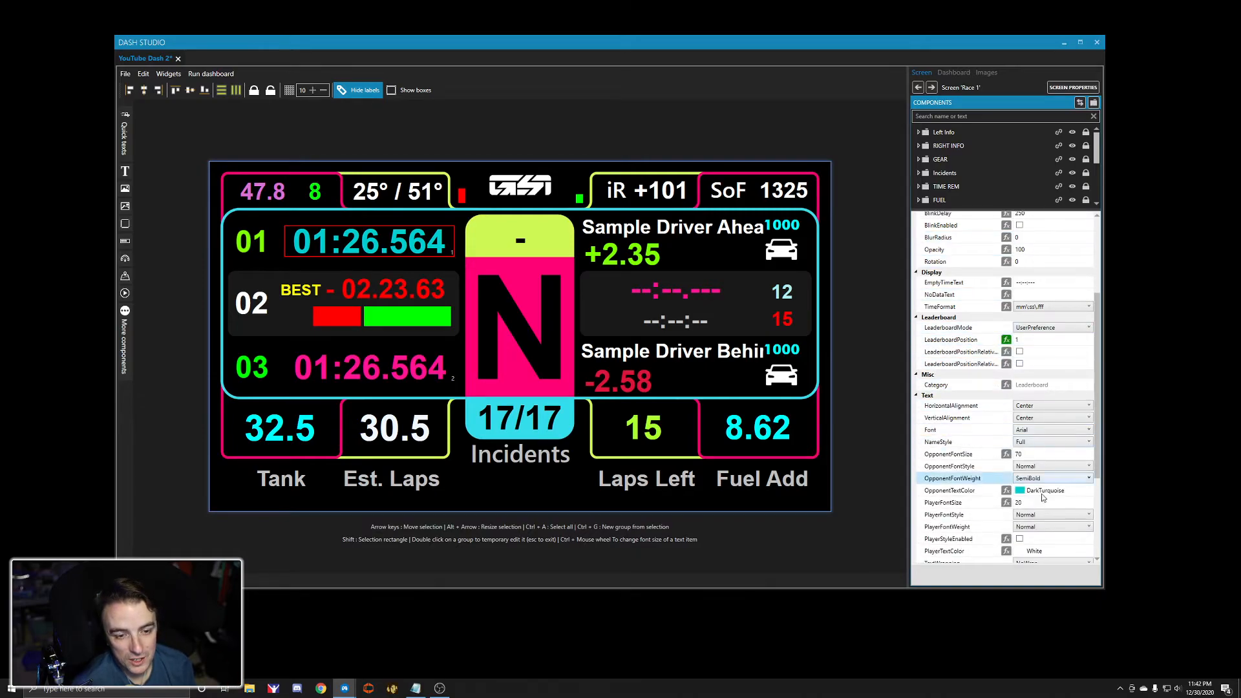
left_click(1088, 492)
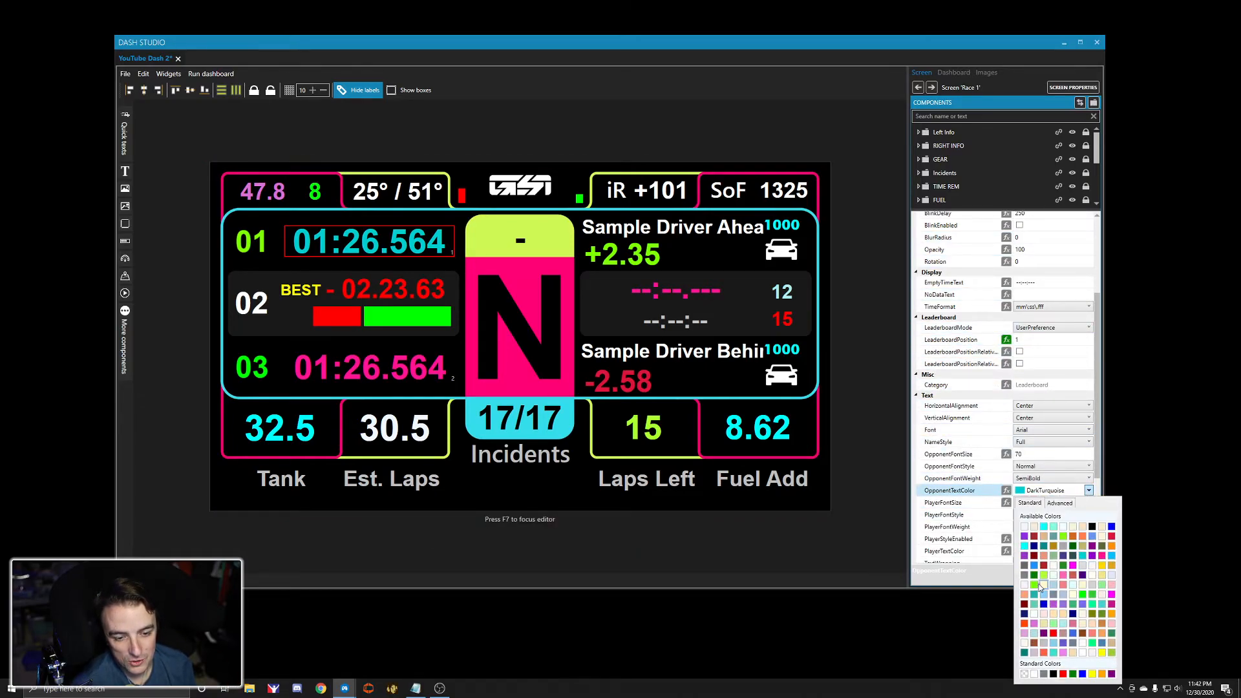
left_click(1038, 586)
left_click(1088, 490)
left_click(1062, 547)
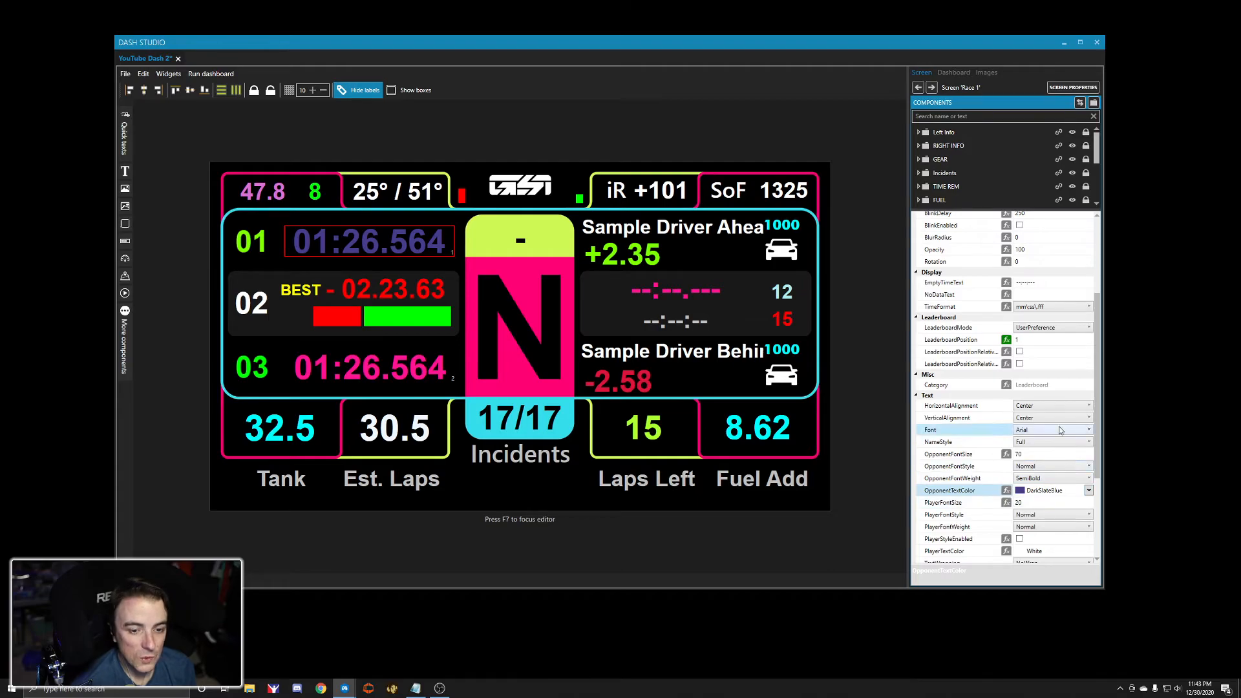
- Set the OpponentFontSize of the lap time in row 01 to 6
left_click(1036, 454)
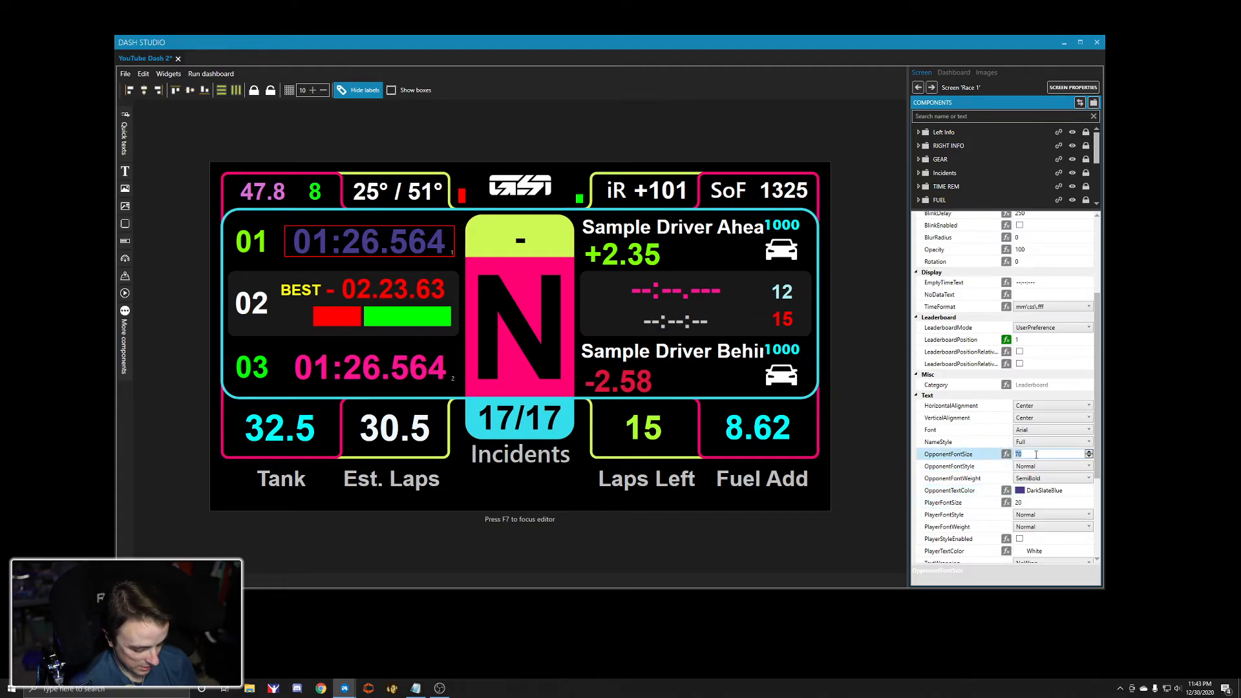
type("600")
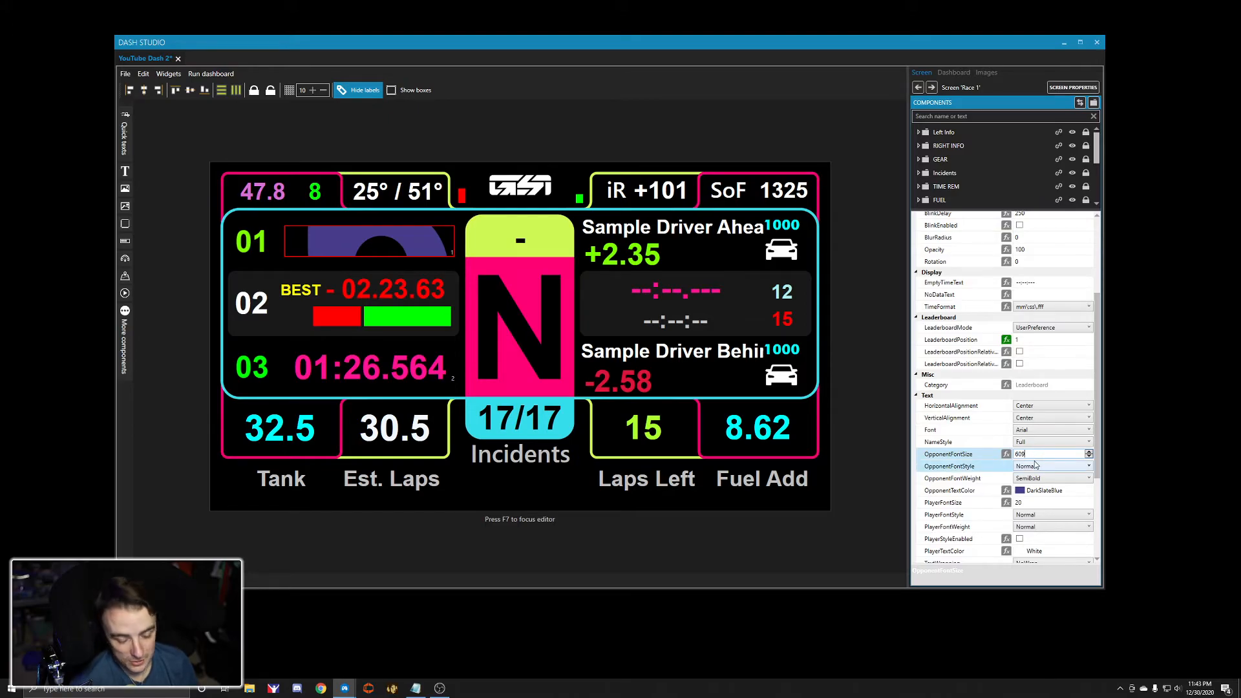
key("BackSpace")
key("BackSpace")
key("BackSpace")
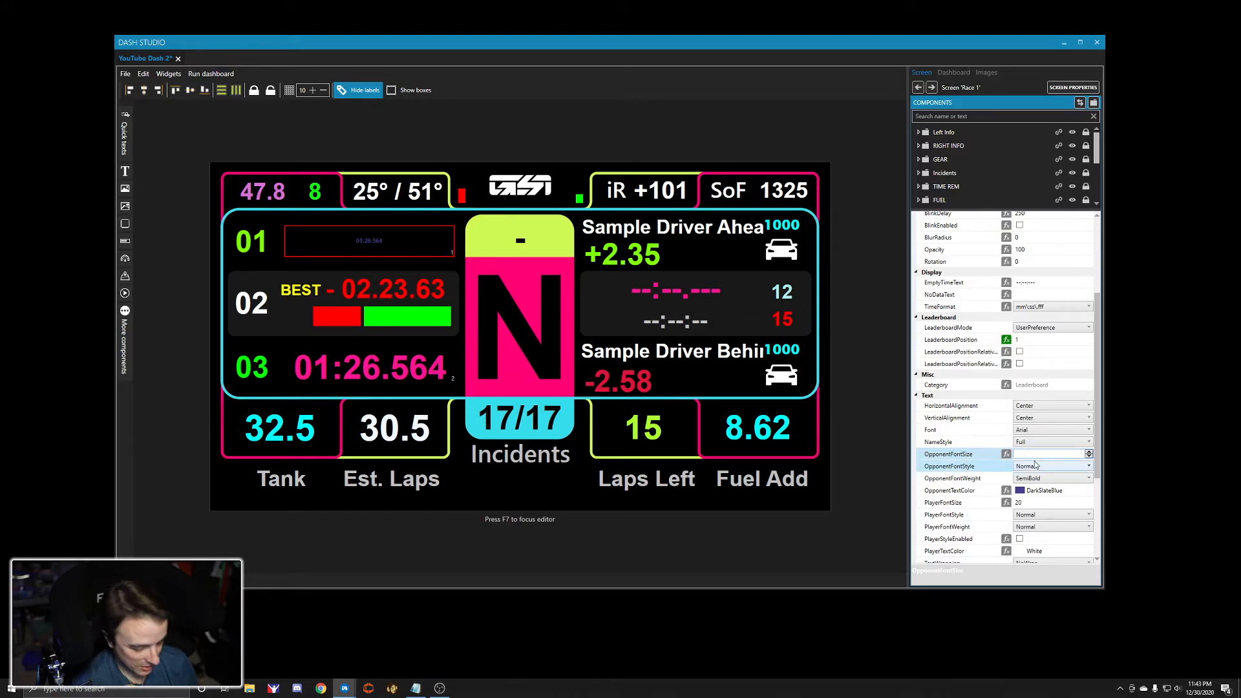
type("6")
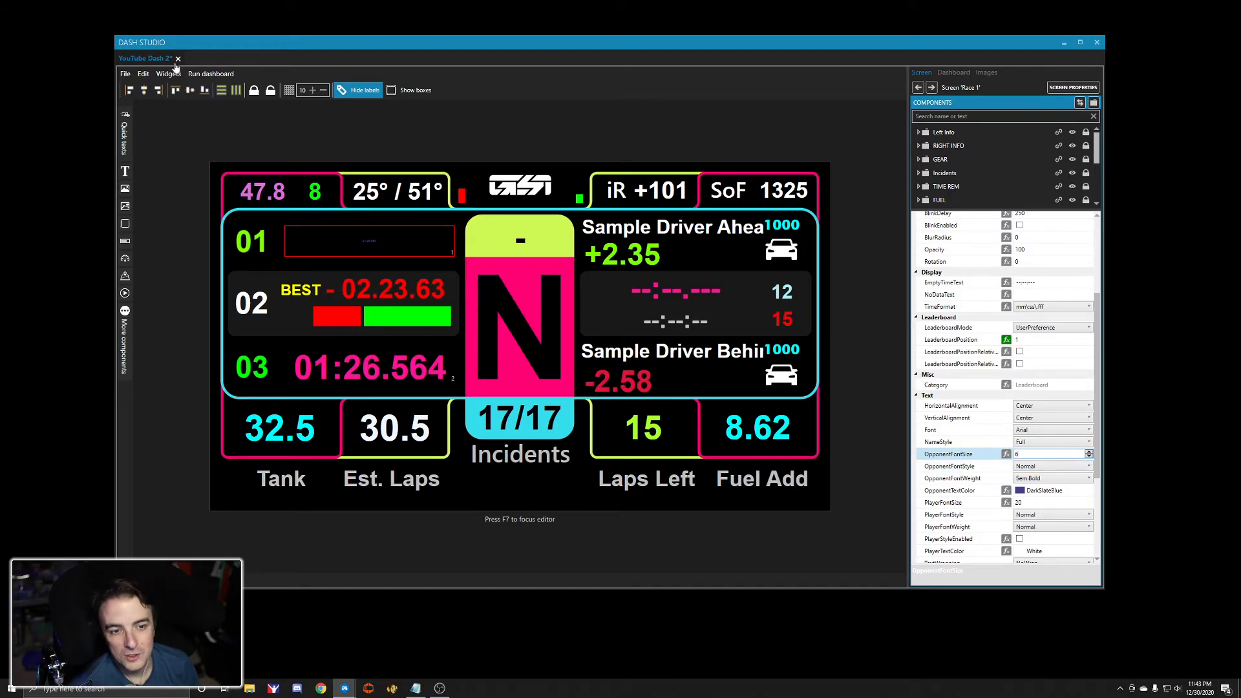
scroll(1011, 320, "up", 4)
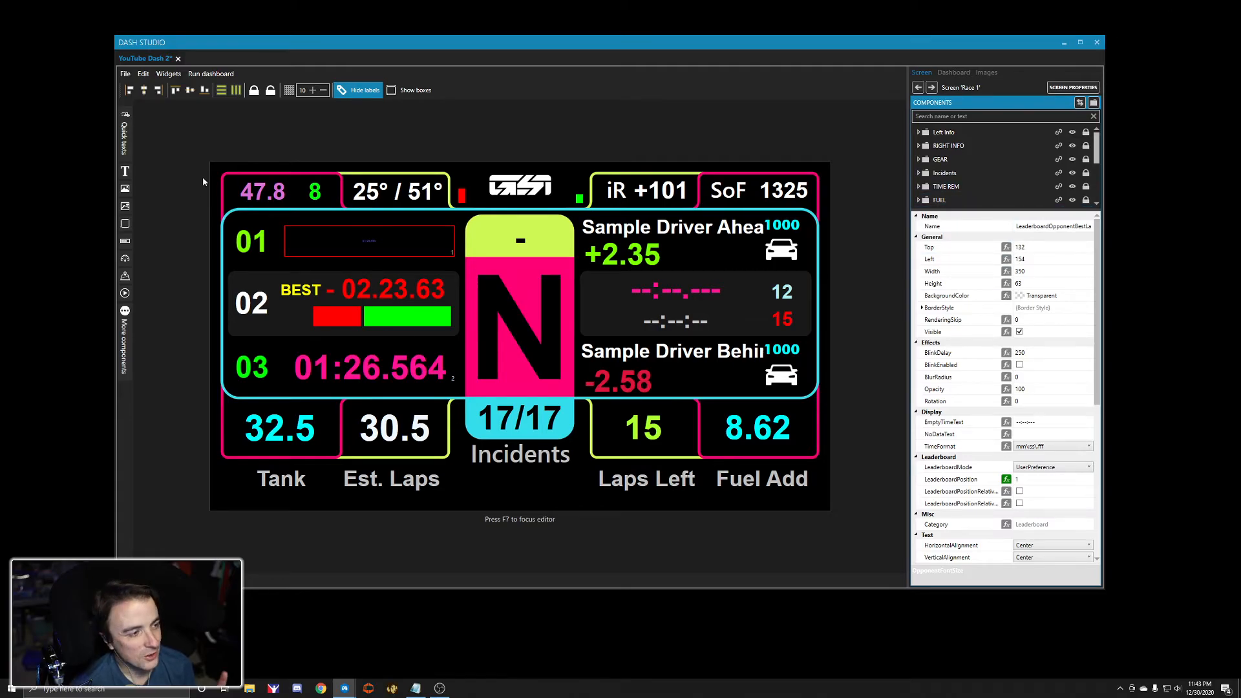
- Inspect the properties of the 25° / 51° text and look through the GSI Idle and Pit Data screens
left_click(388, 188)
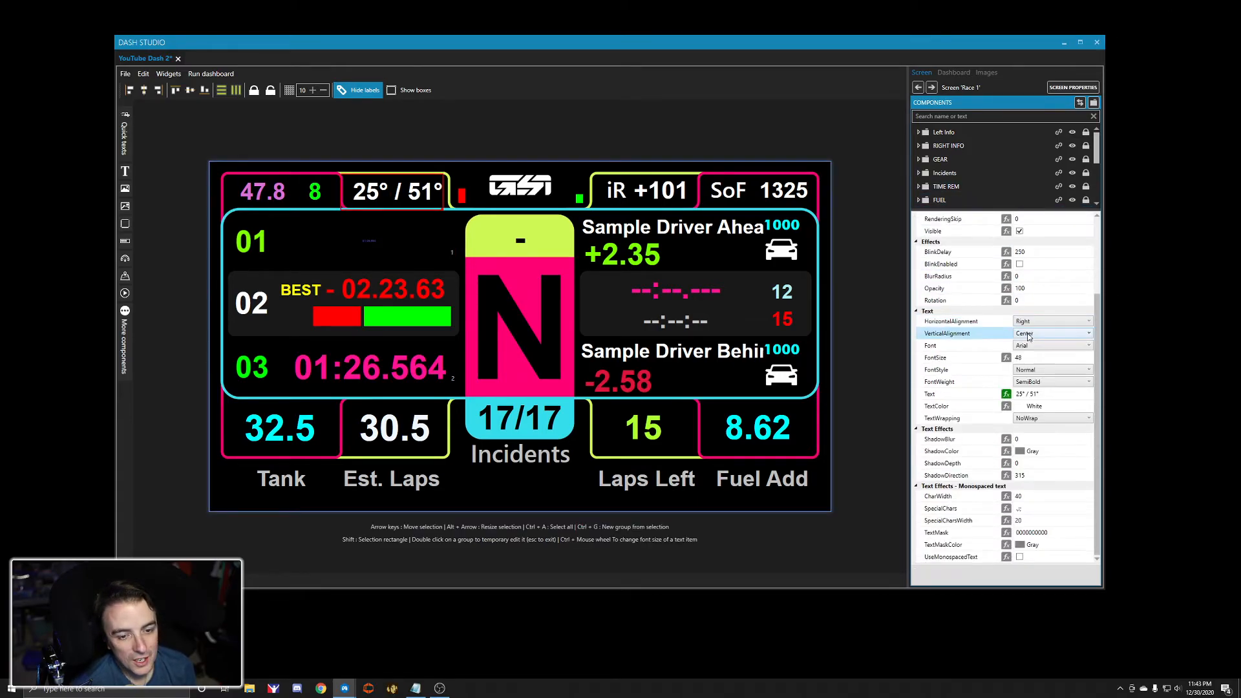
left_click(931, 87)
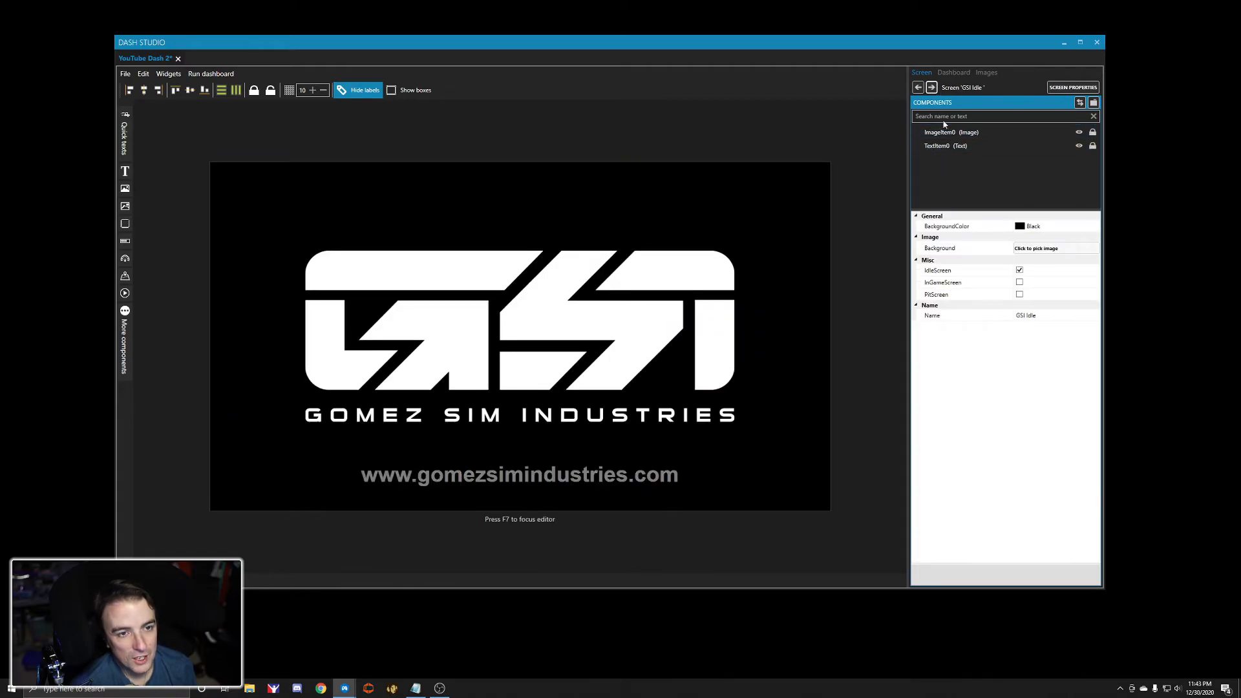
left_click(931, 88)
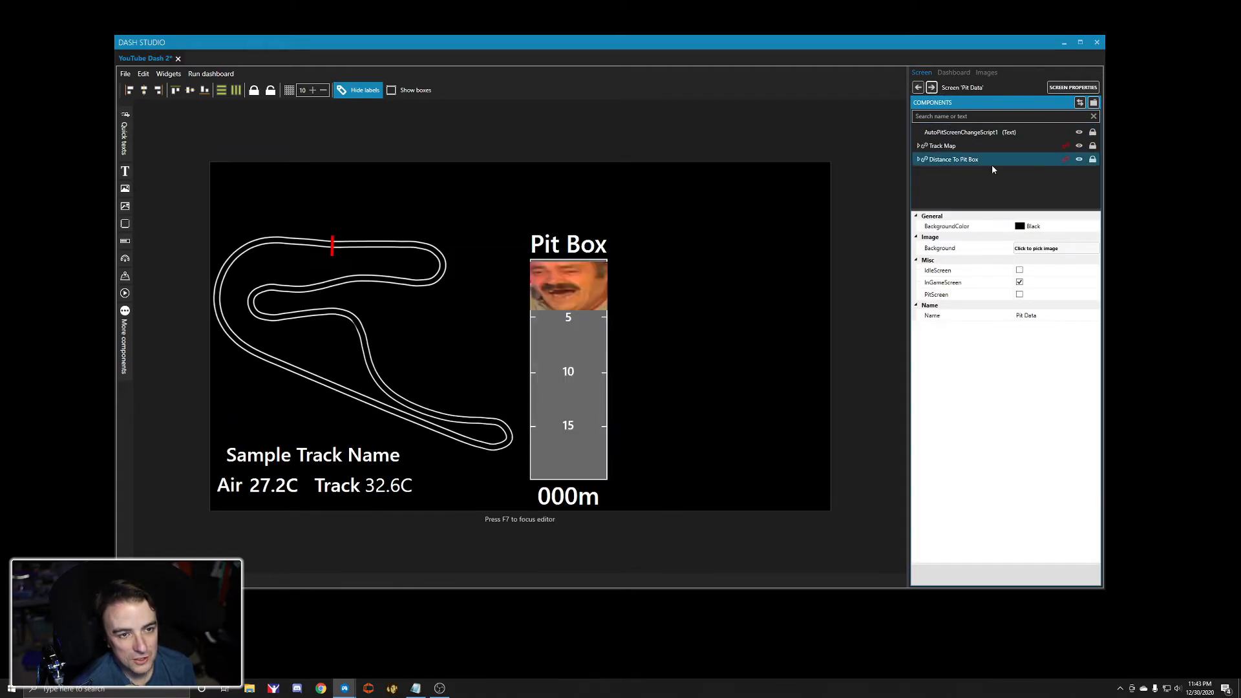
left_click(918, 135)
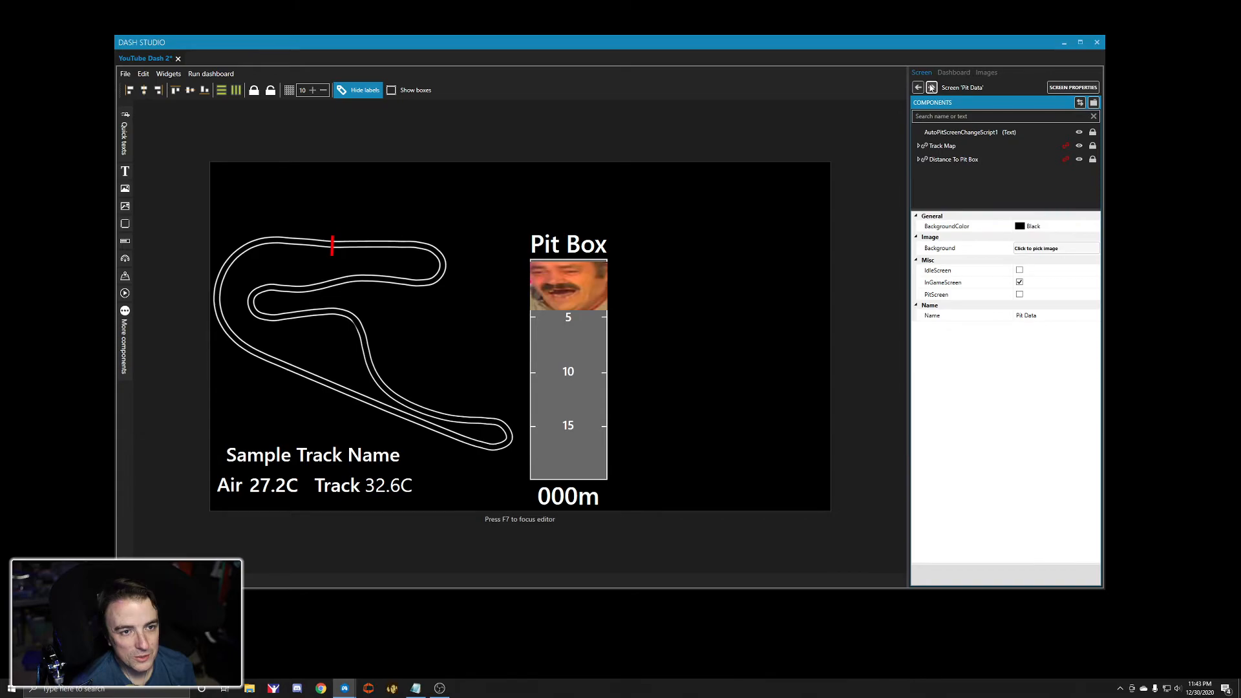
left_click(919, 89)
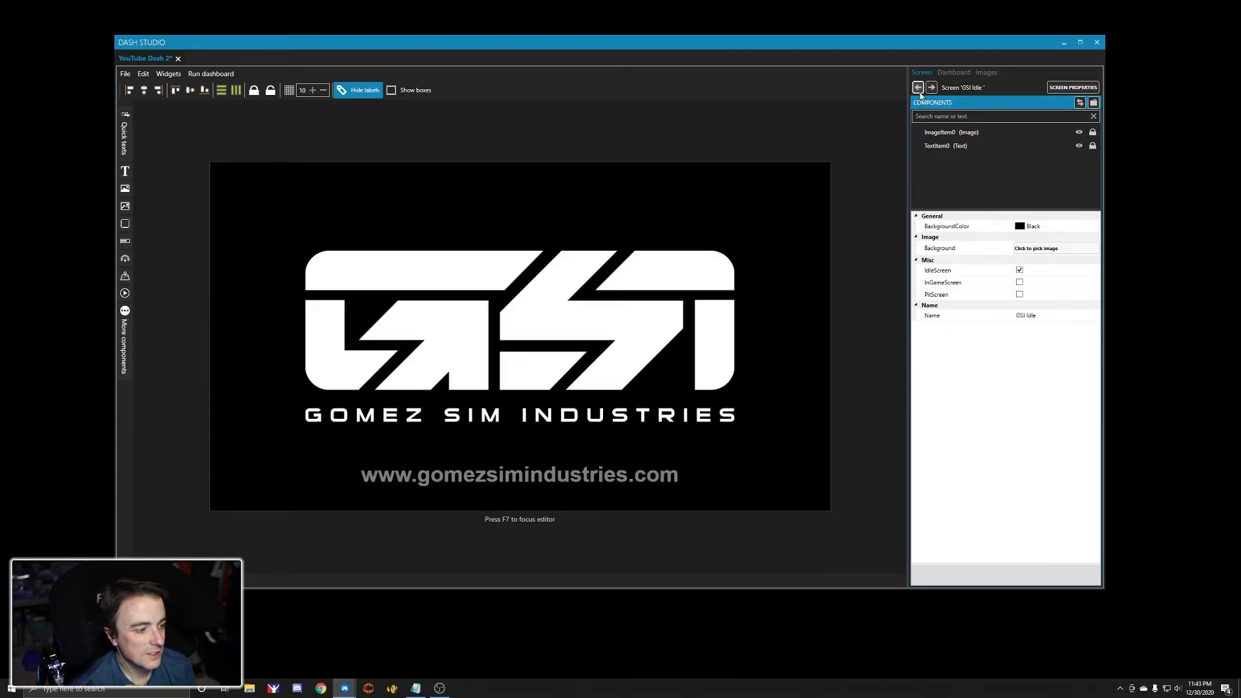
- Close the editor saving all changes, and delete the YouTube Dash 2 dashboard
left_click(1096, 42)
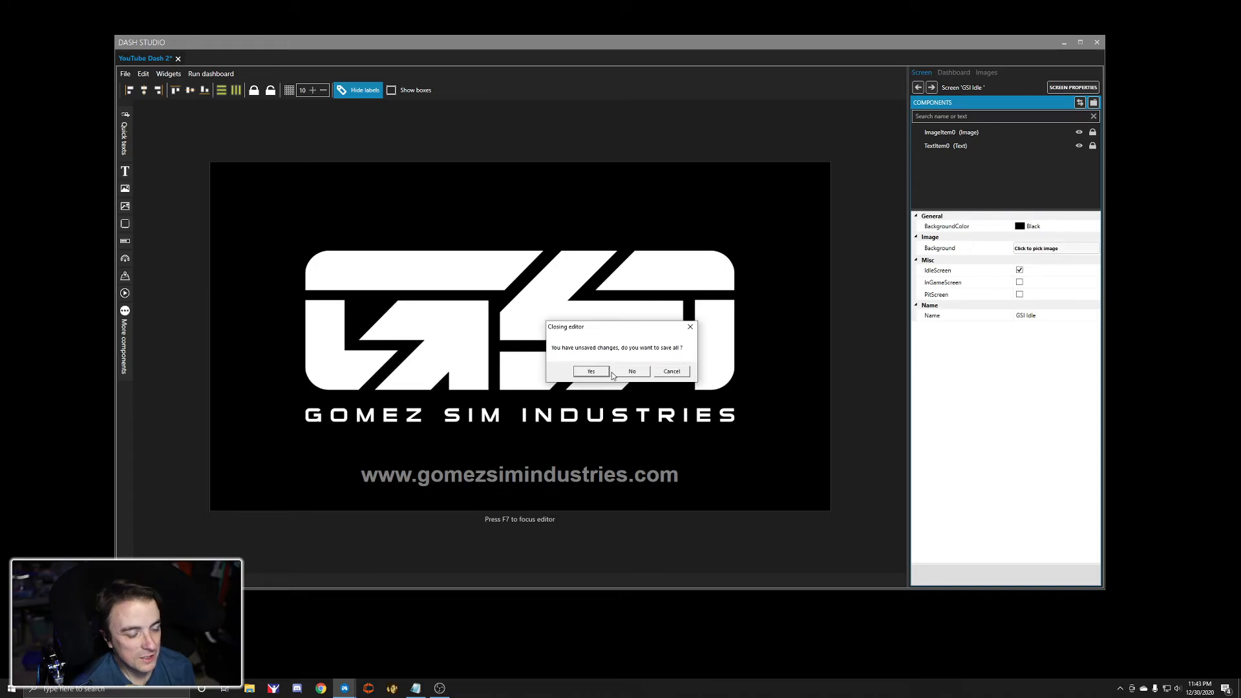
left_click(590, 371)
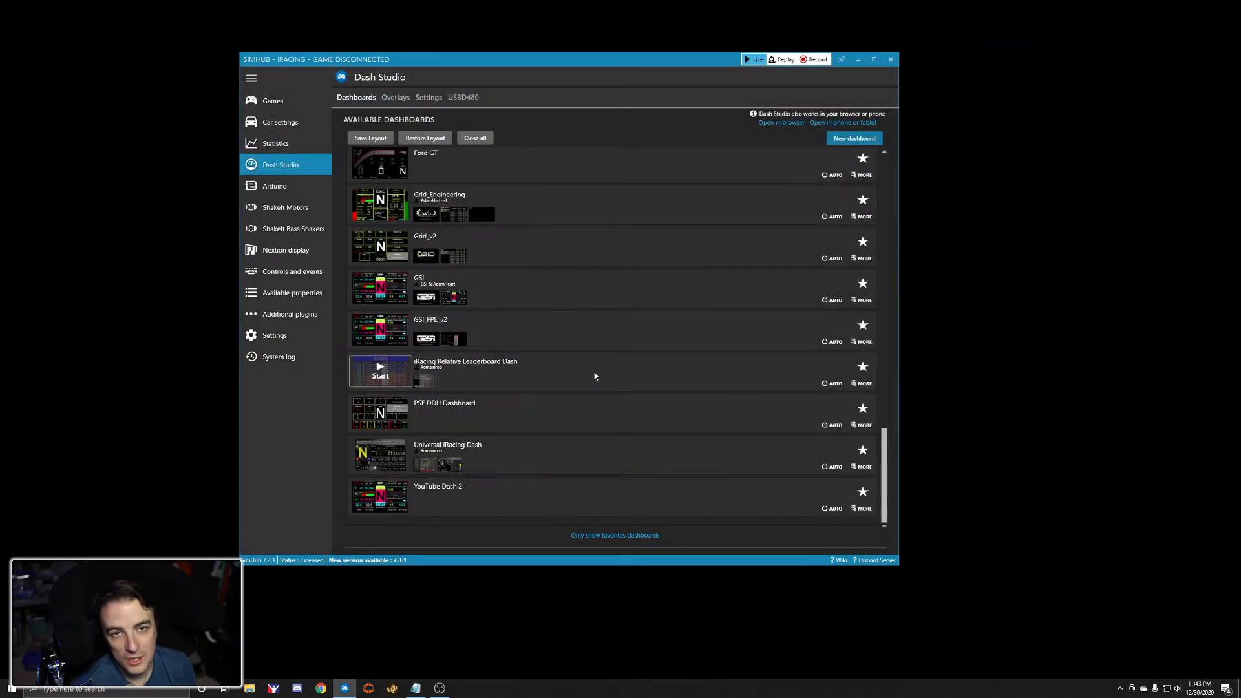
left_click(861, 507)
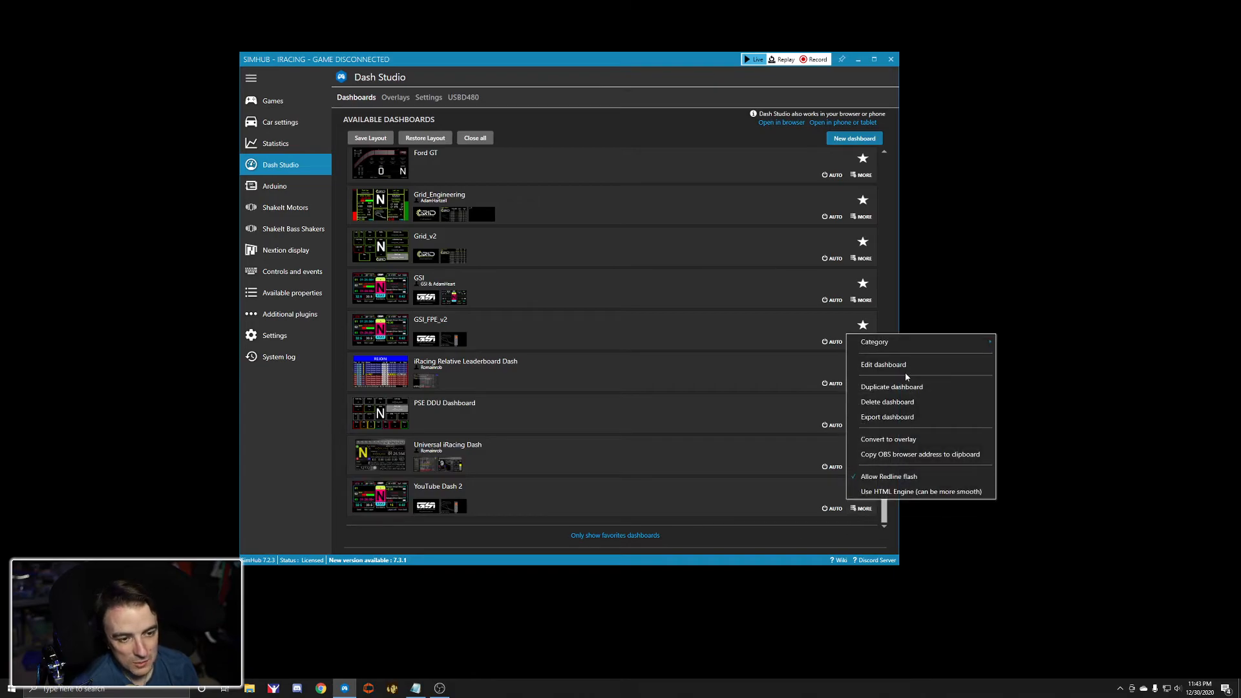
left_click(904, 402)
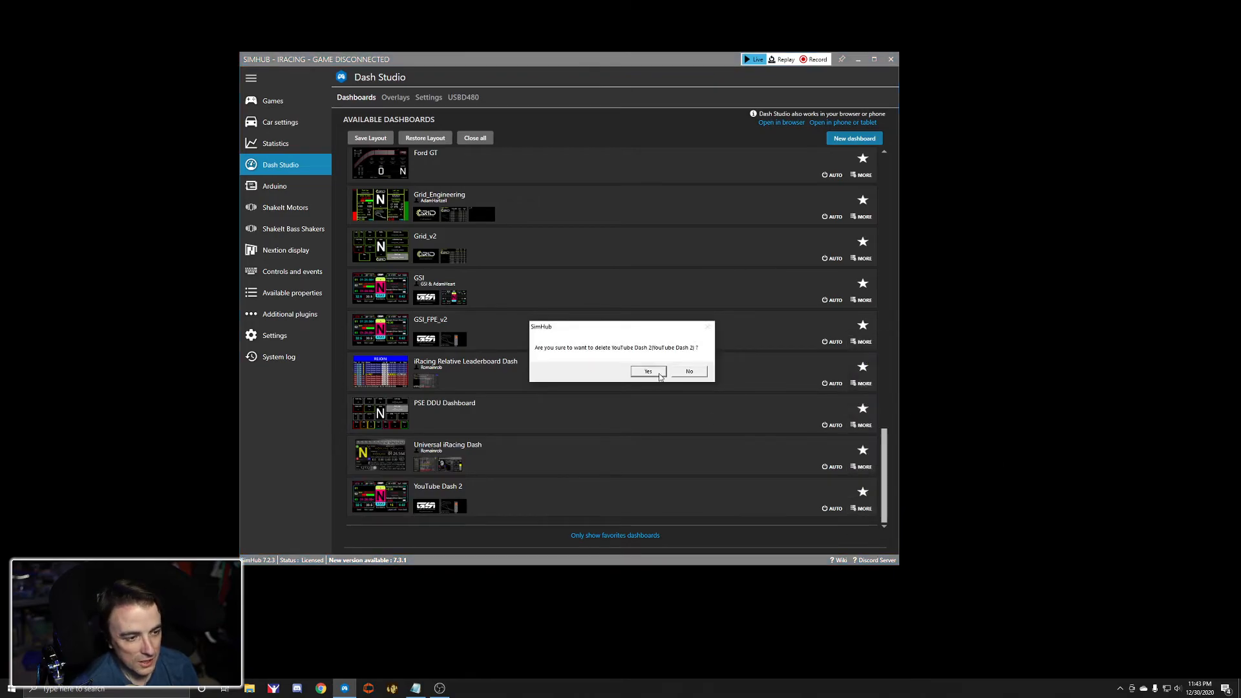
left_click(647, 372)
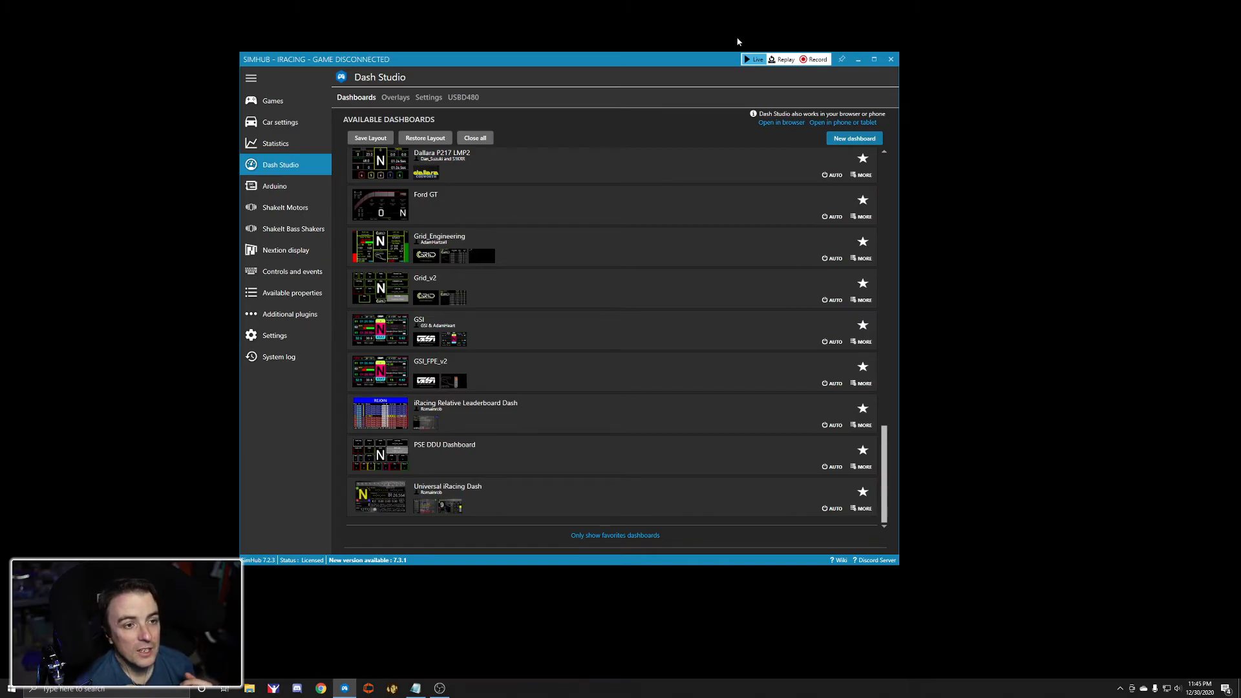
- Check the Replay Manager for available replays and close it
left_click(782, 60)
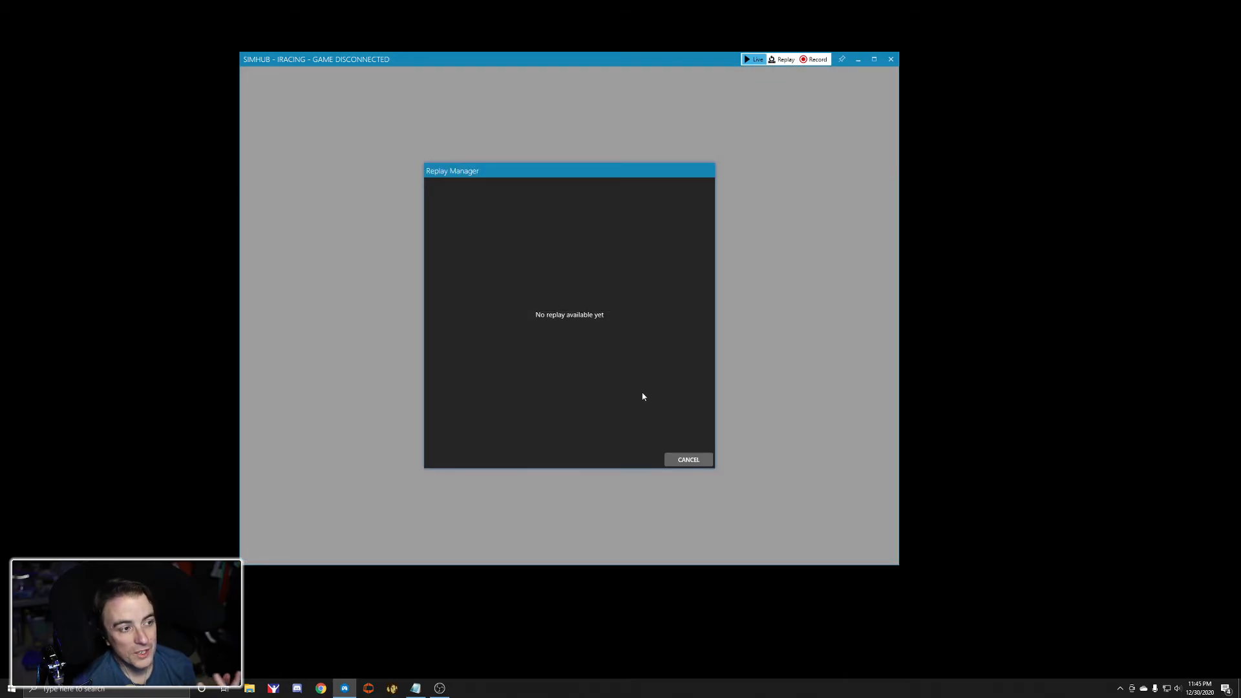
left_click(687, 459)
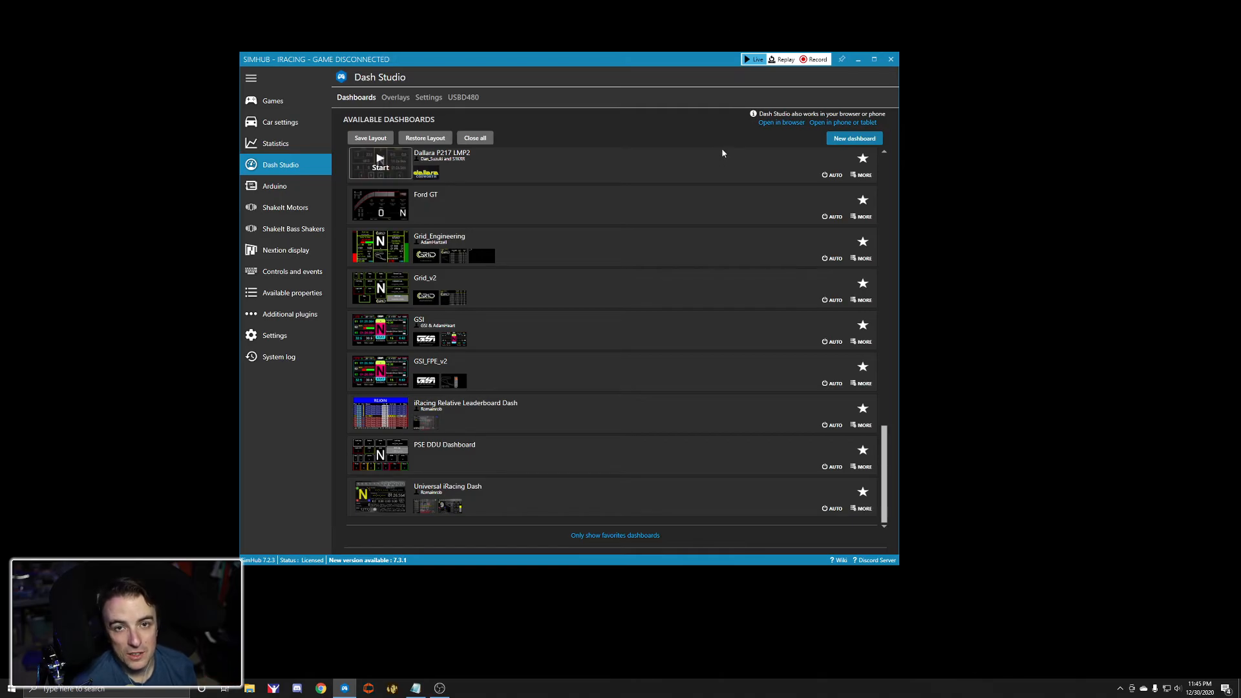
mouse_move(391, 500)
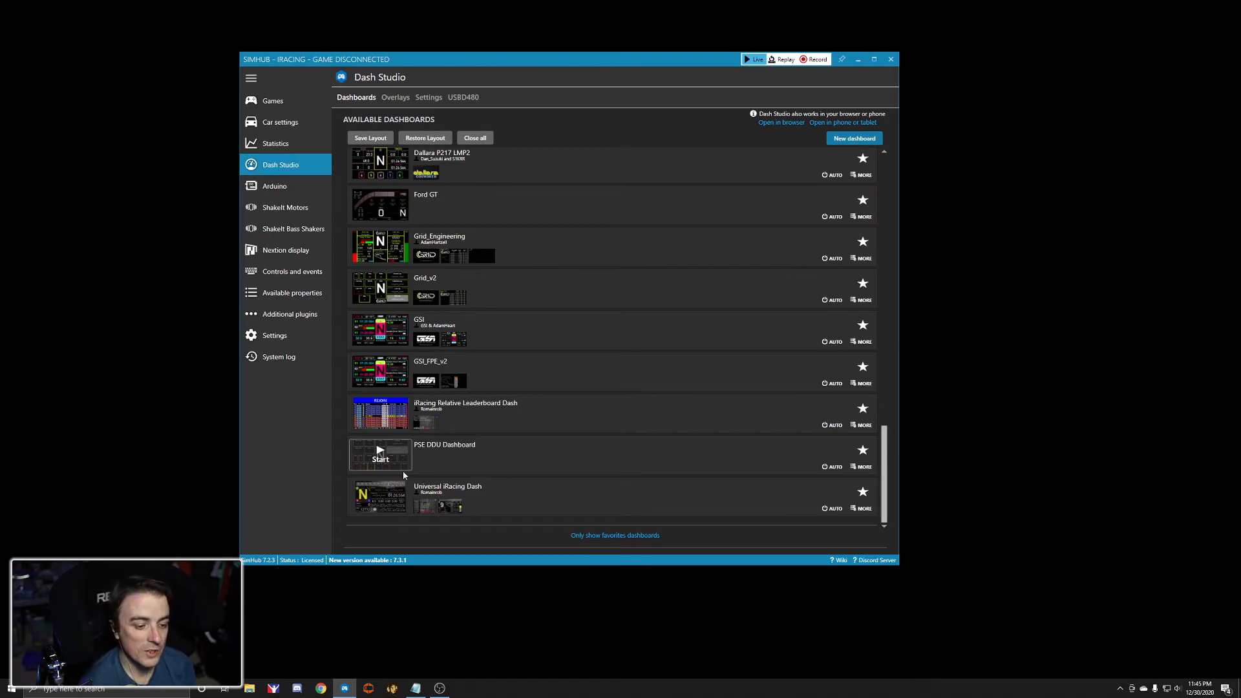
- Open the first last-used dashboard in the editor to examine its Lap Page widget, and close the editor
scroll(485, 388, "up", 15)
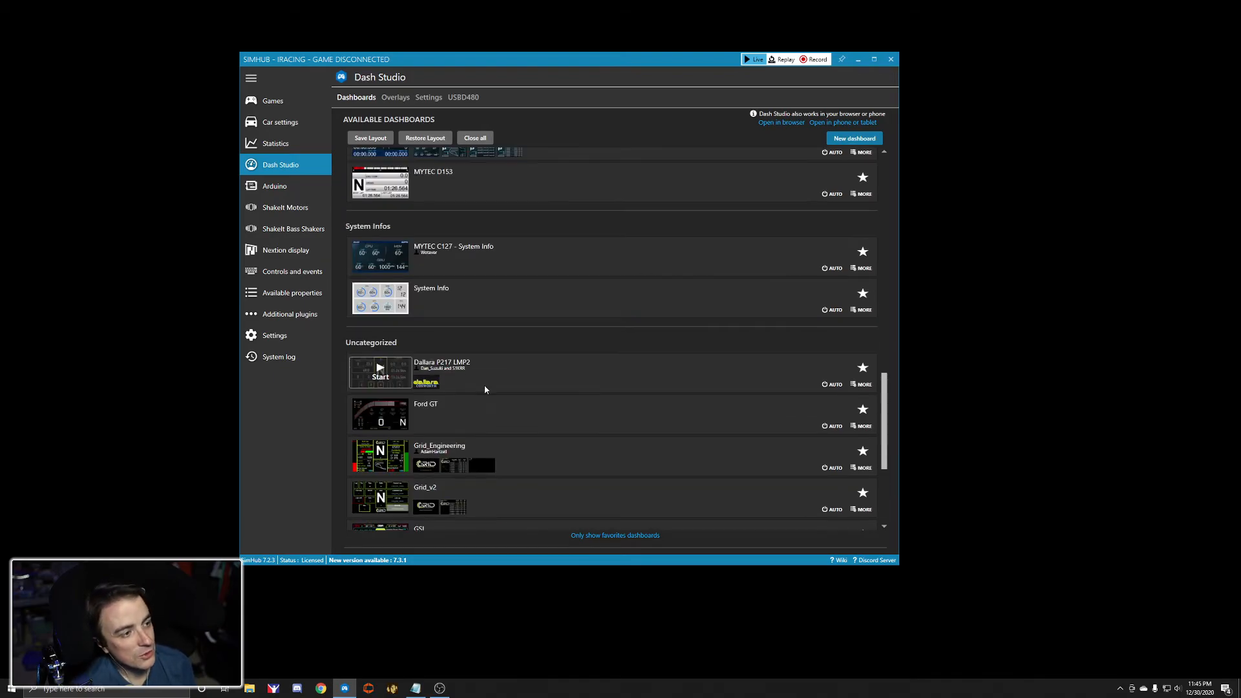
scroll(477, 335, "up", 3)
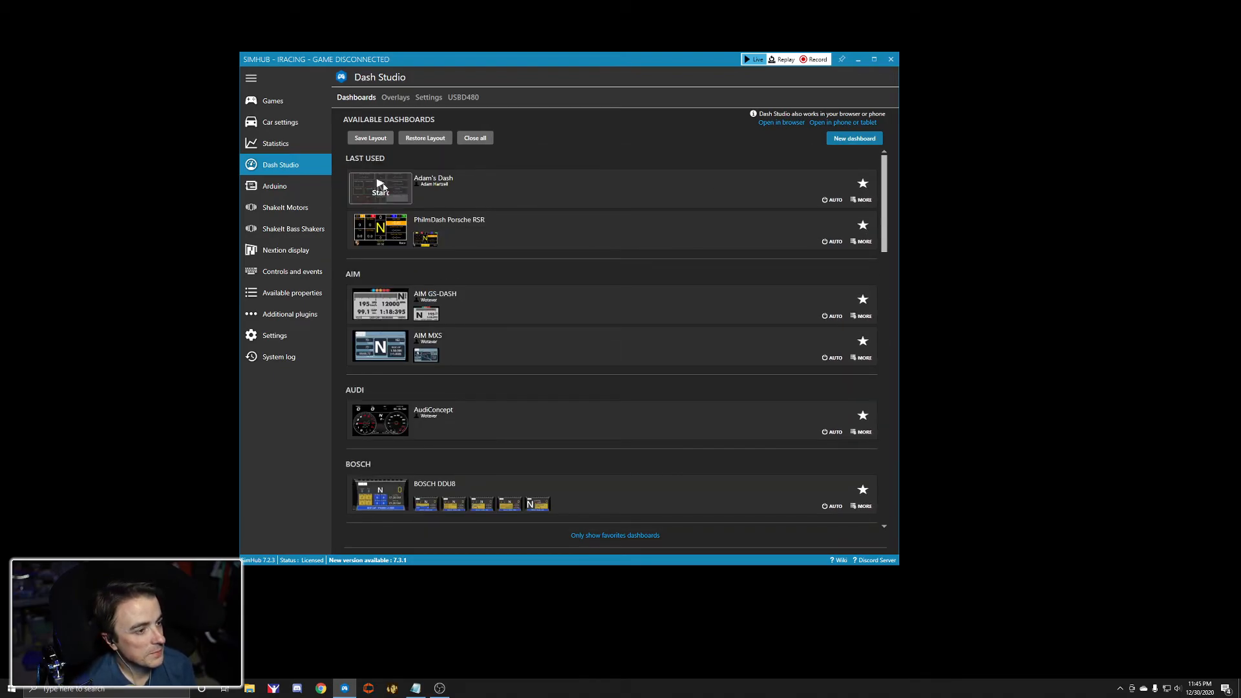
left_click(867, 203)
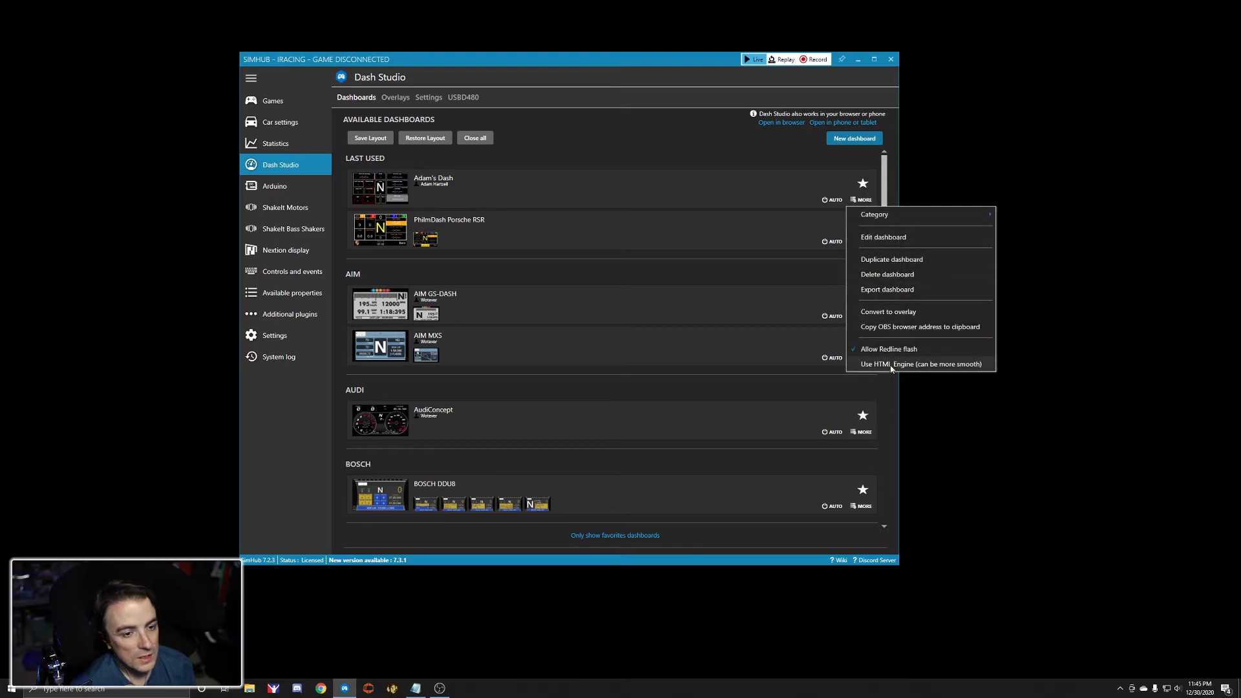
left_click(880, 239)
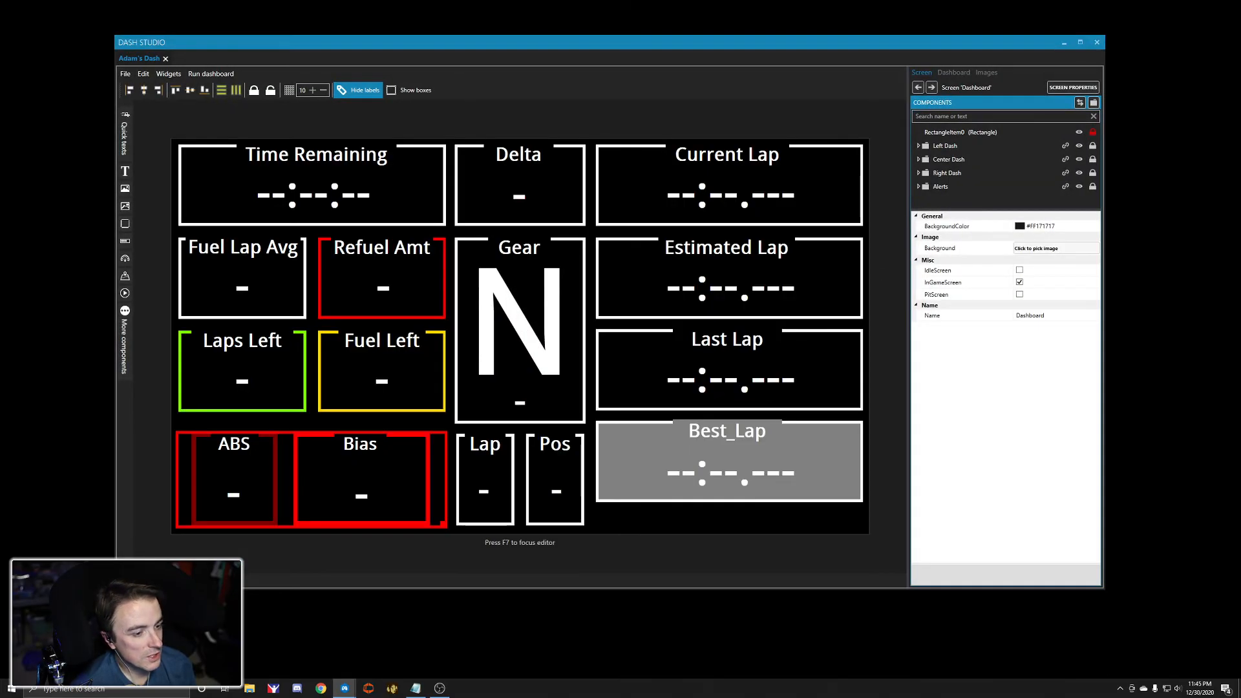
left_click(805, 451)
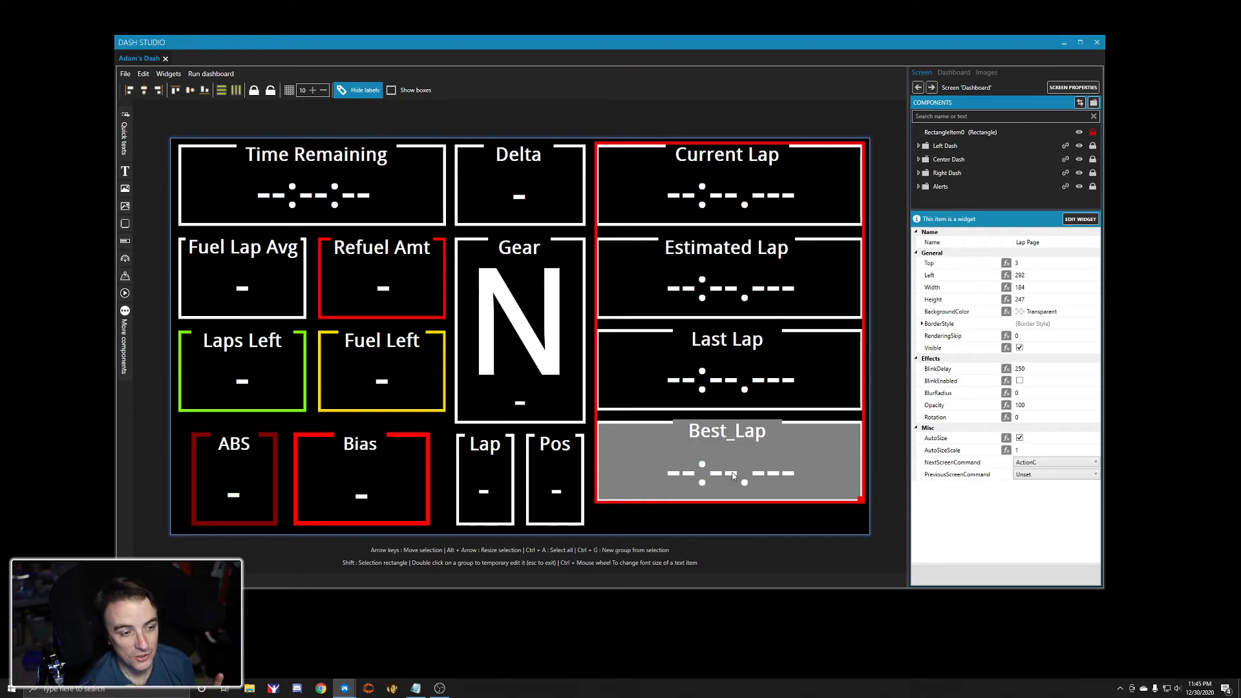
left_click(1096, 42)
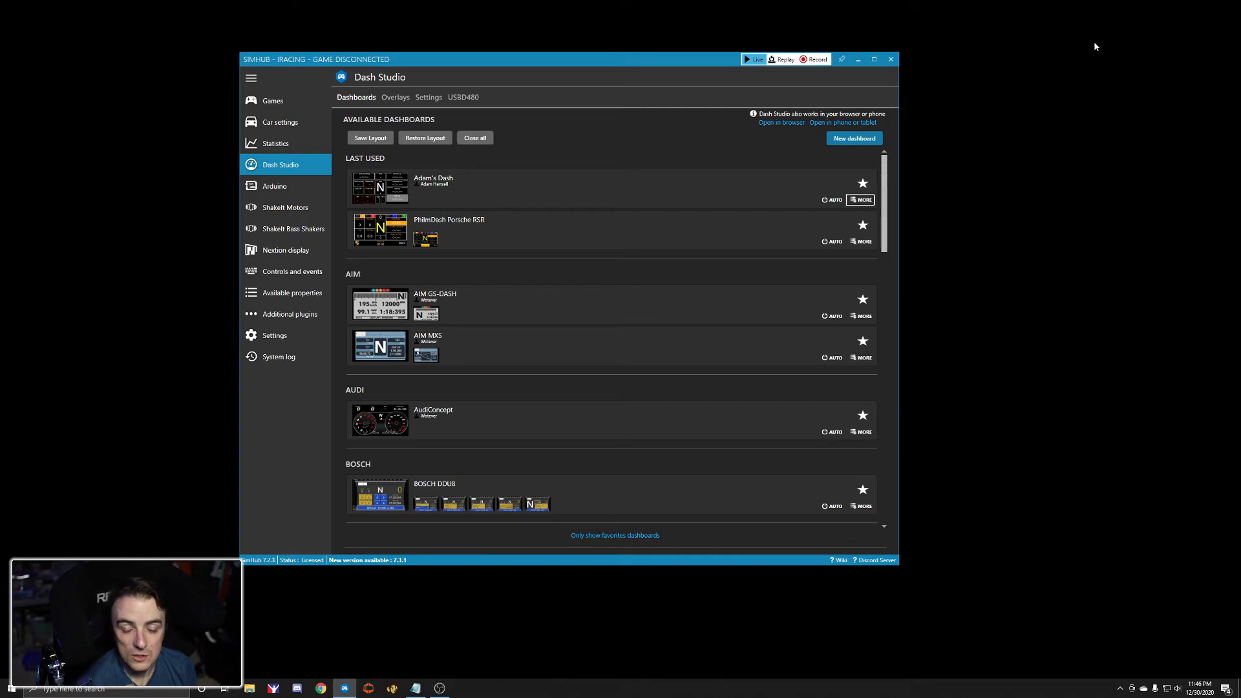
- Open the GSI_FPE_v2 dashboard for editing and bring up its Race 1 screen
scroll(613, 457, "down", 20)
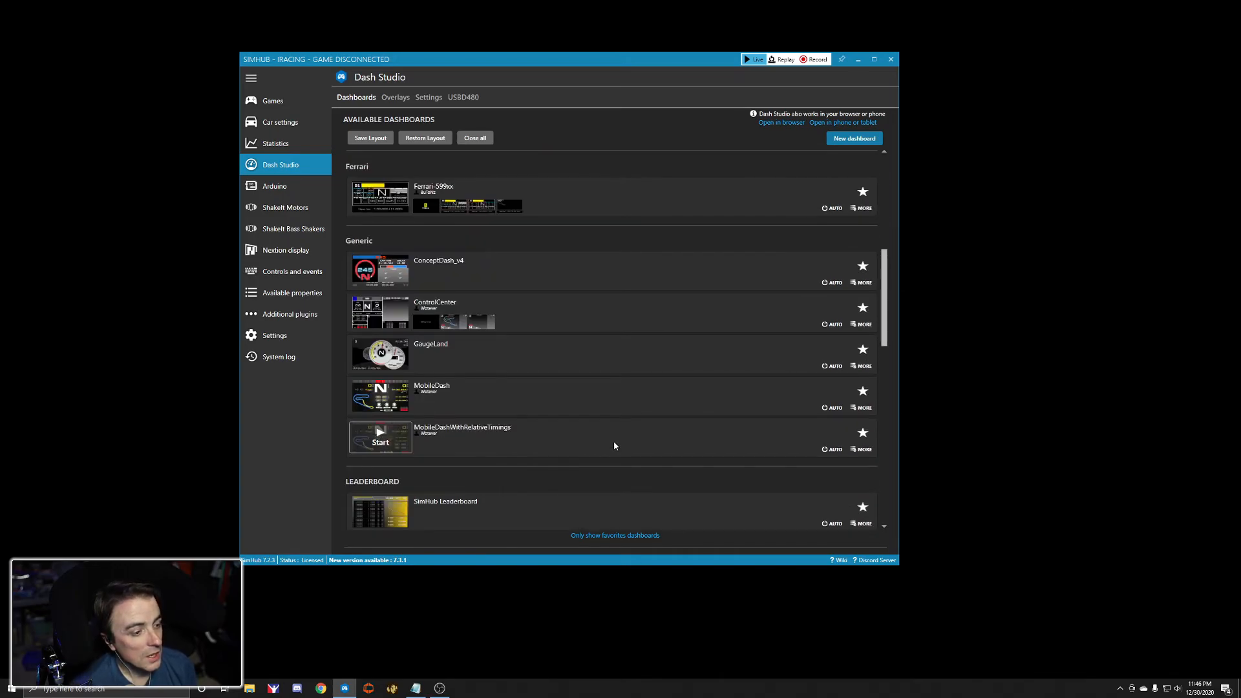
scroll(631, 438, "down", 2)
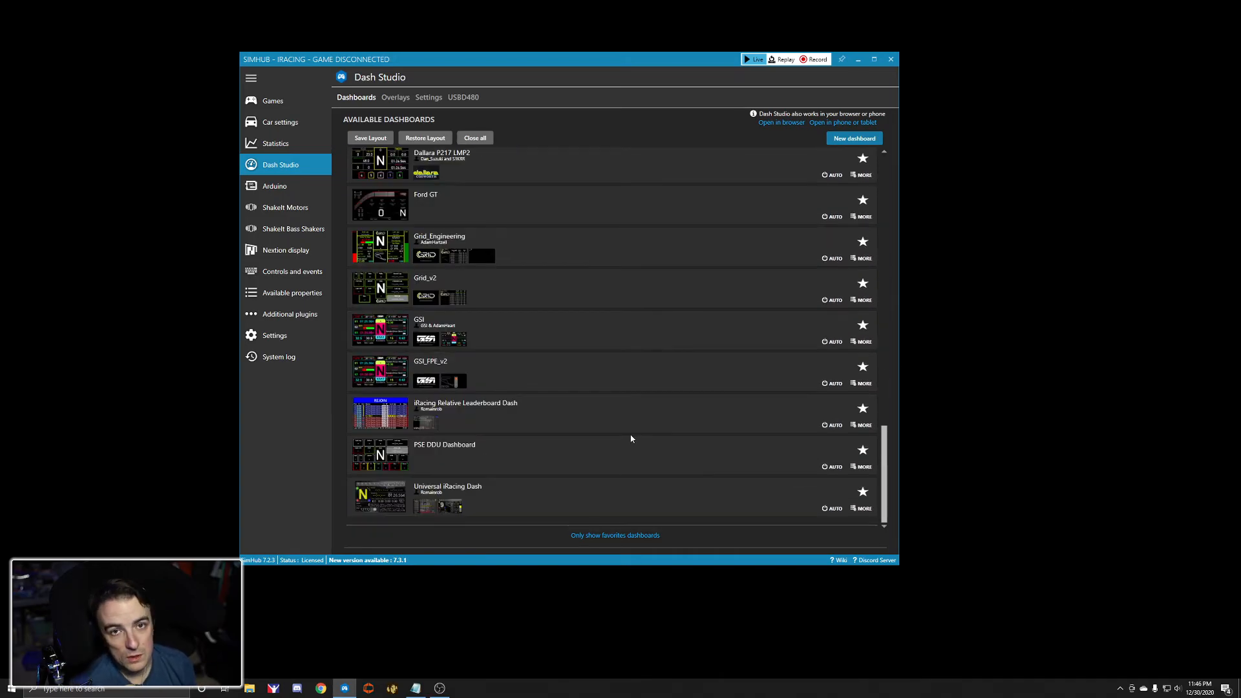
left_click(861, 365)
left_click(887, 402)
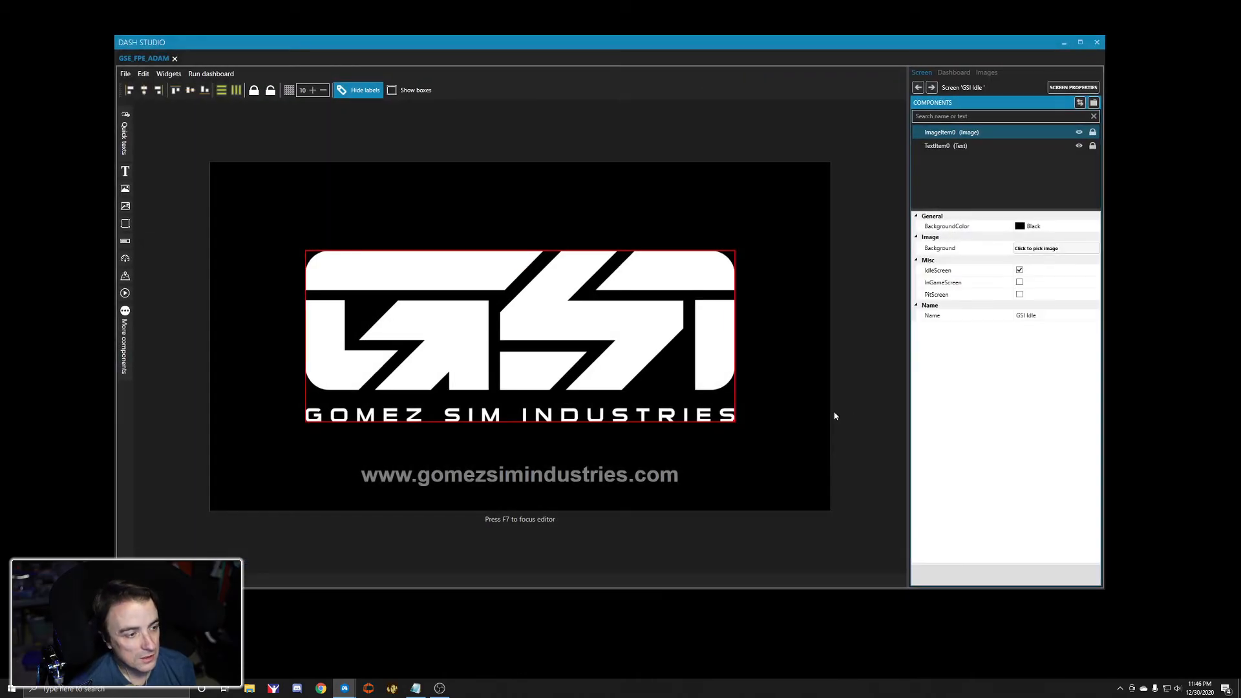
left_click(953, 72)
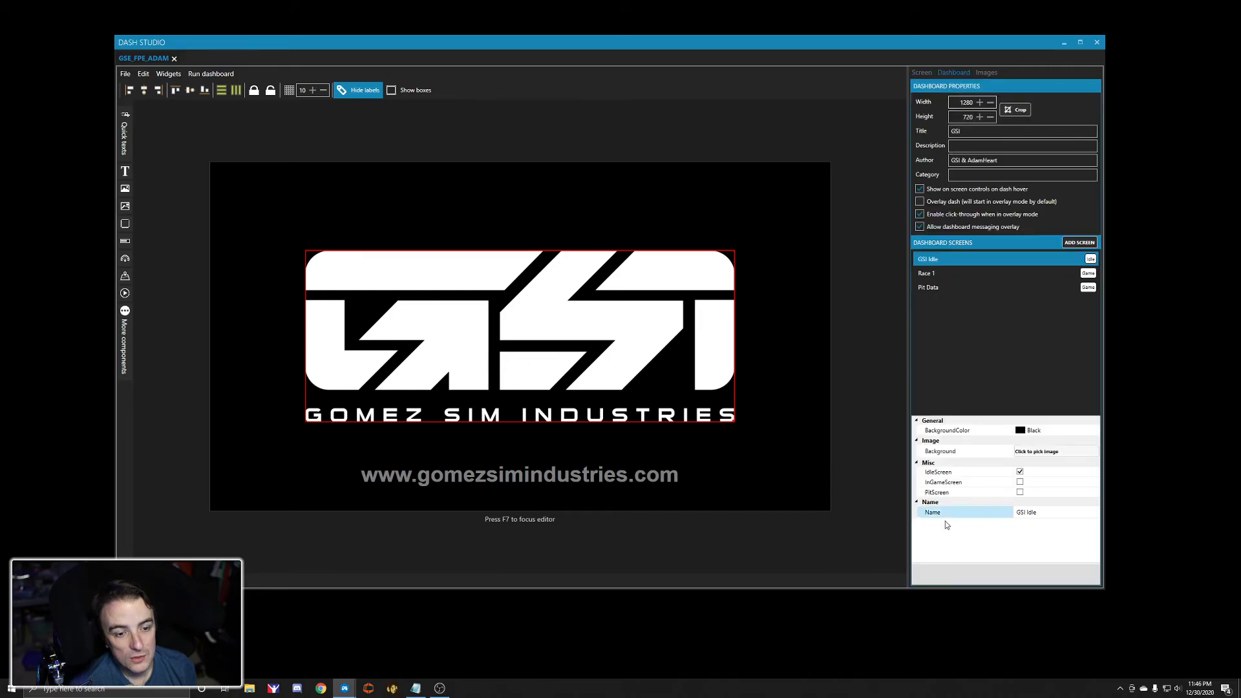
left_click(922, 73)
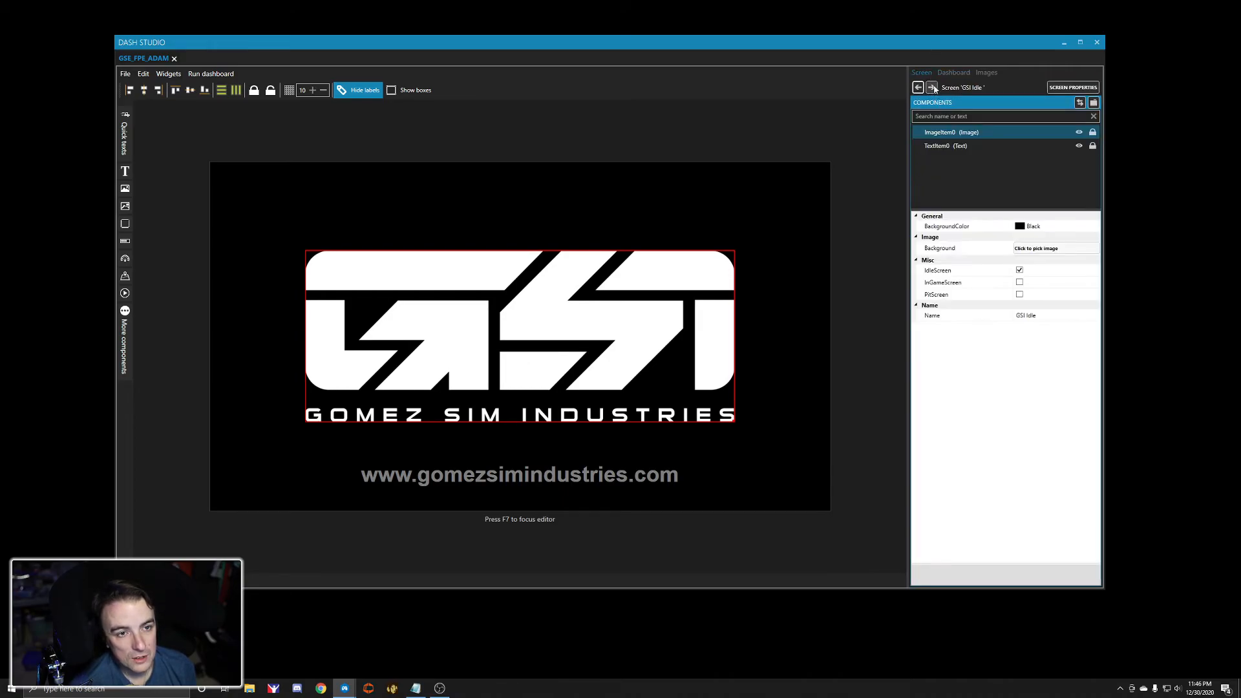
left_click(932, 86)
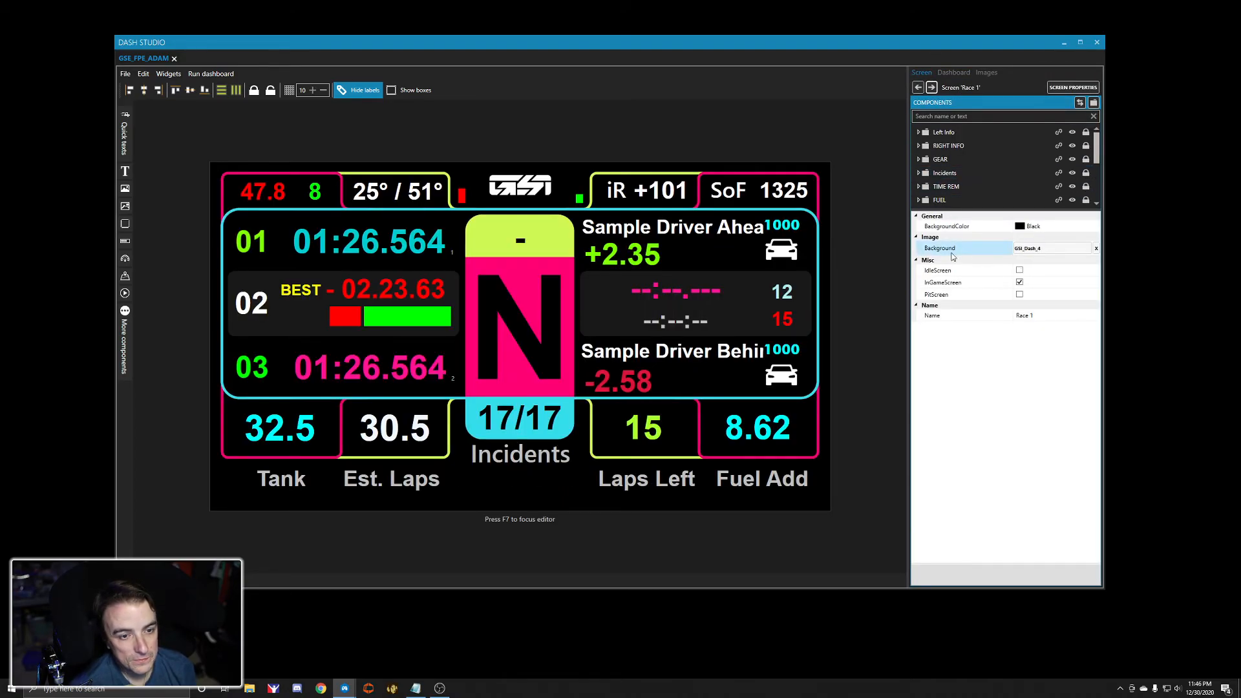
- Replace the Text value of the Tank component in the FUEL group with a sample first name
left_click(923, 201)
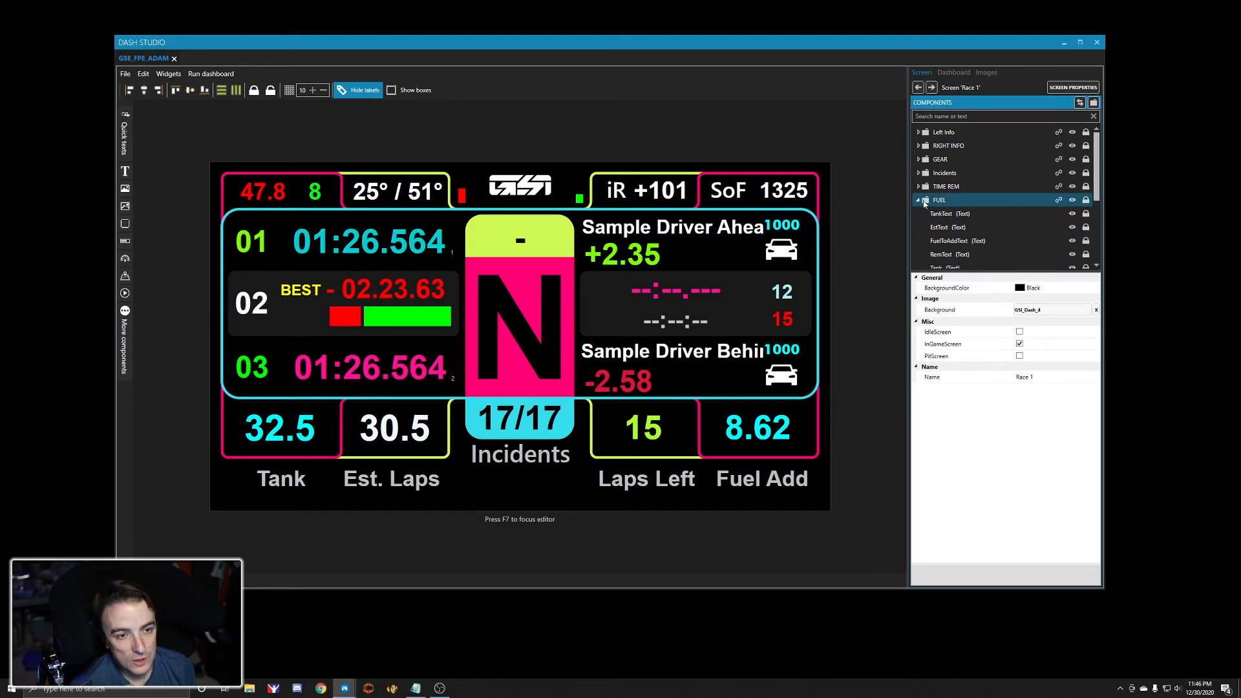
left_click(951, 255)
left_click(950, 227)
left_click(950, 213)
scroll(949, 241, "down", 1)
left_click(949, 244)
scroll(948, 226, "down", 1)
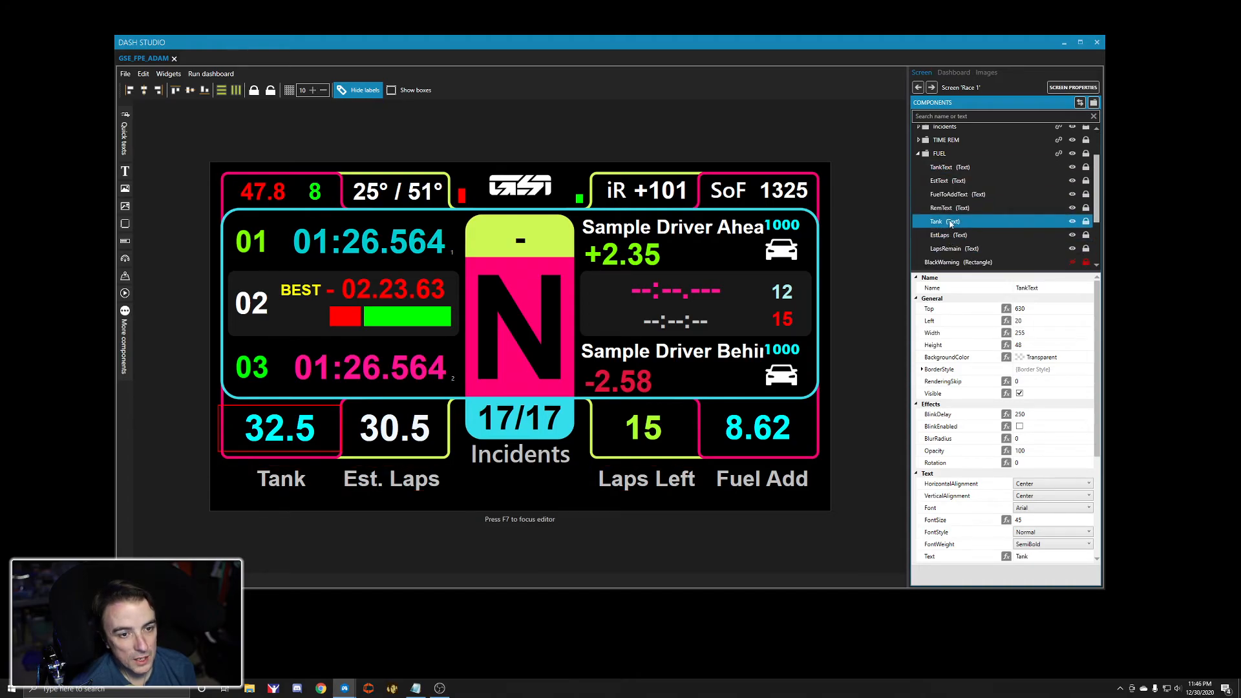
scroll(969, 395, "down", 3)
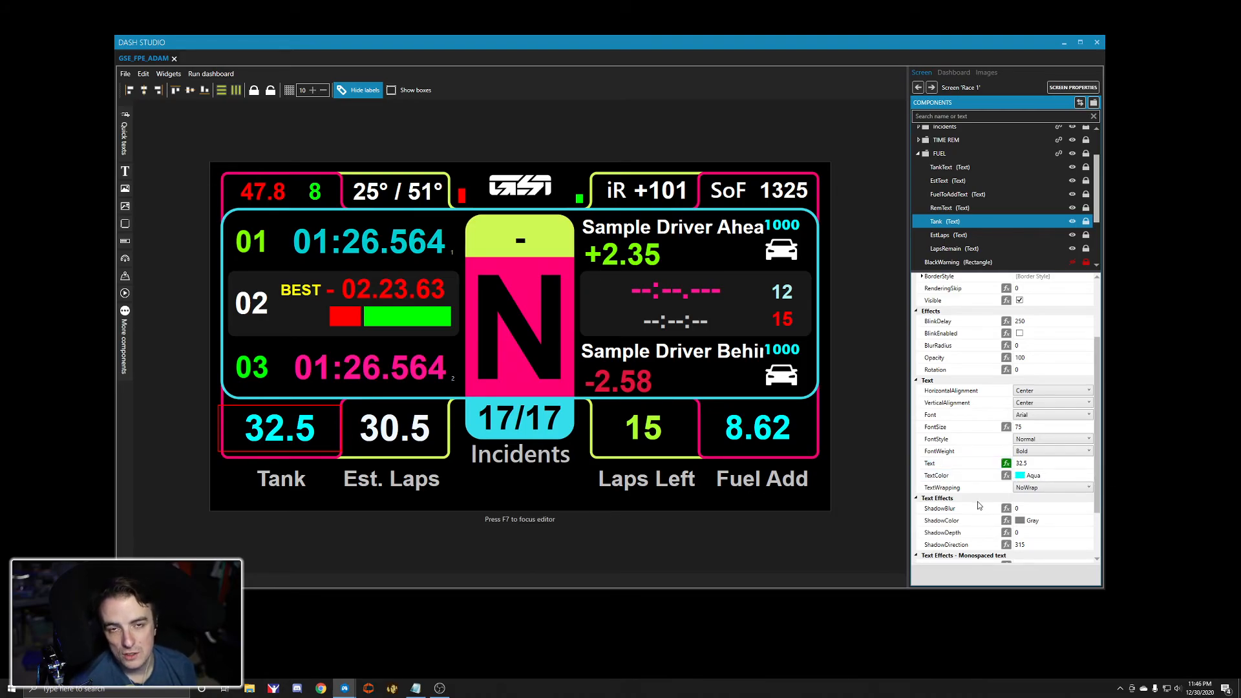
left_click(1037, 463)
double_click(1036, 463)
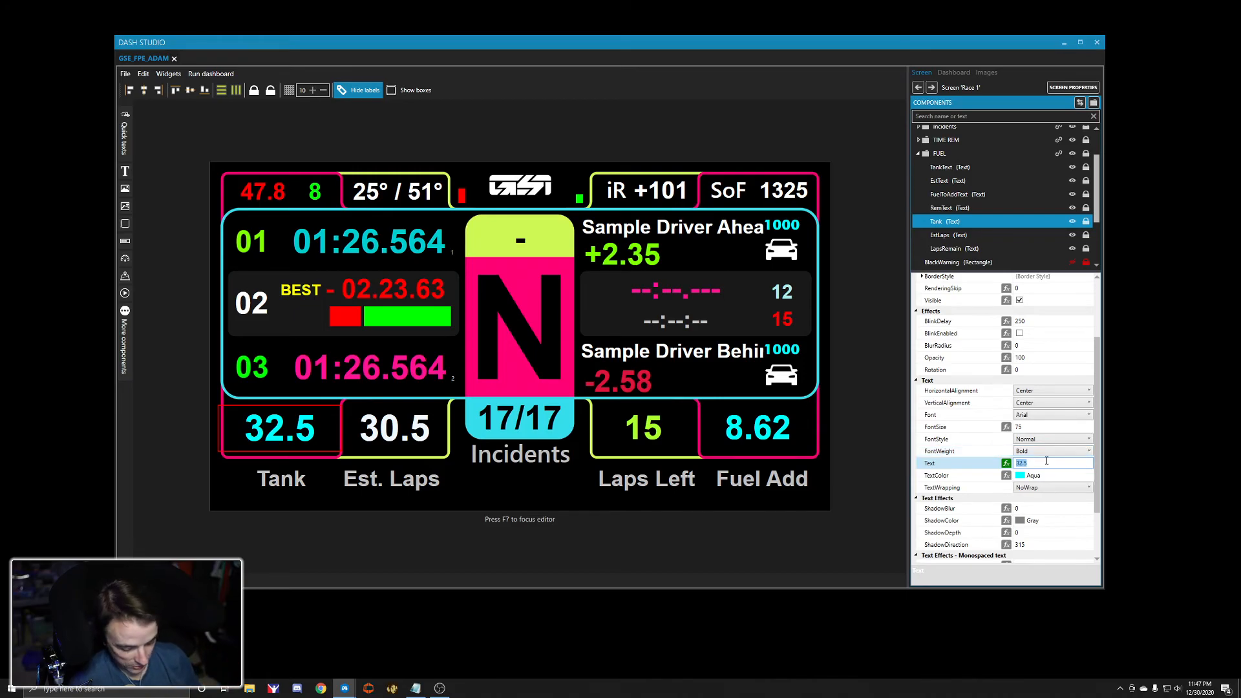
type("8")
key("Return")
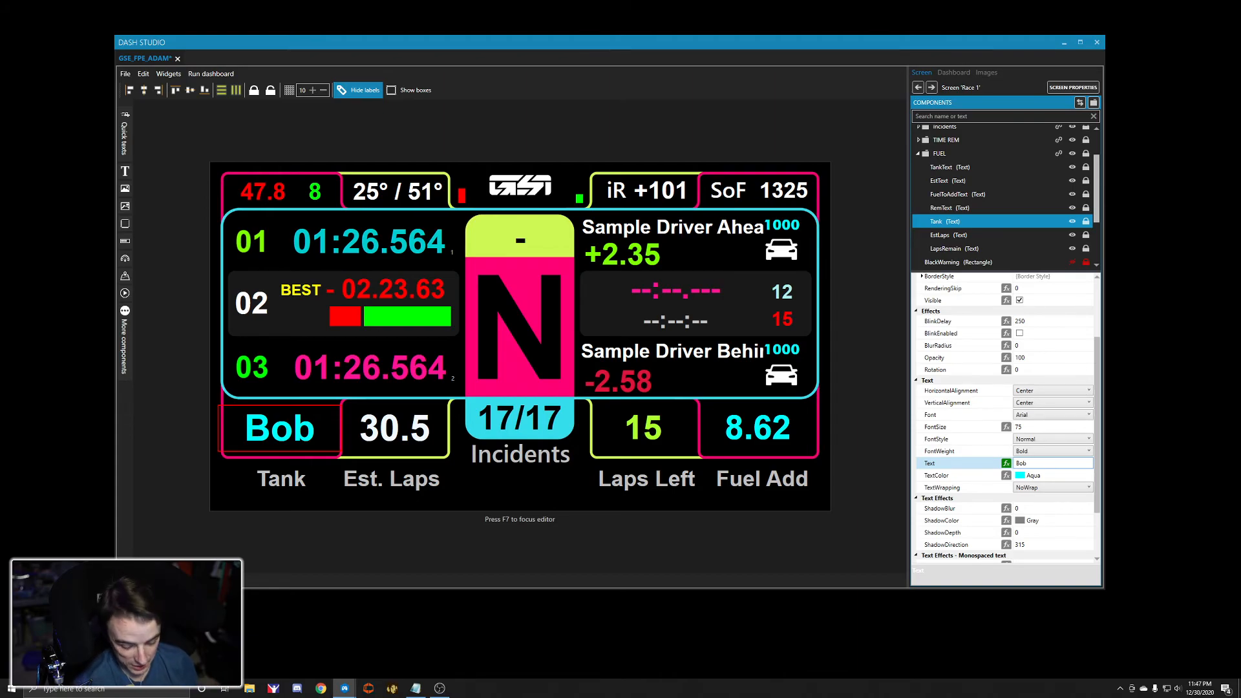
- Replace the Tank component's Text value with 32
key("BackSpace")
key("BackSpace")
type("32")
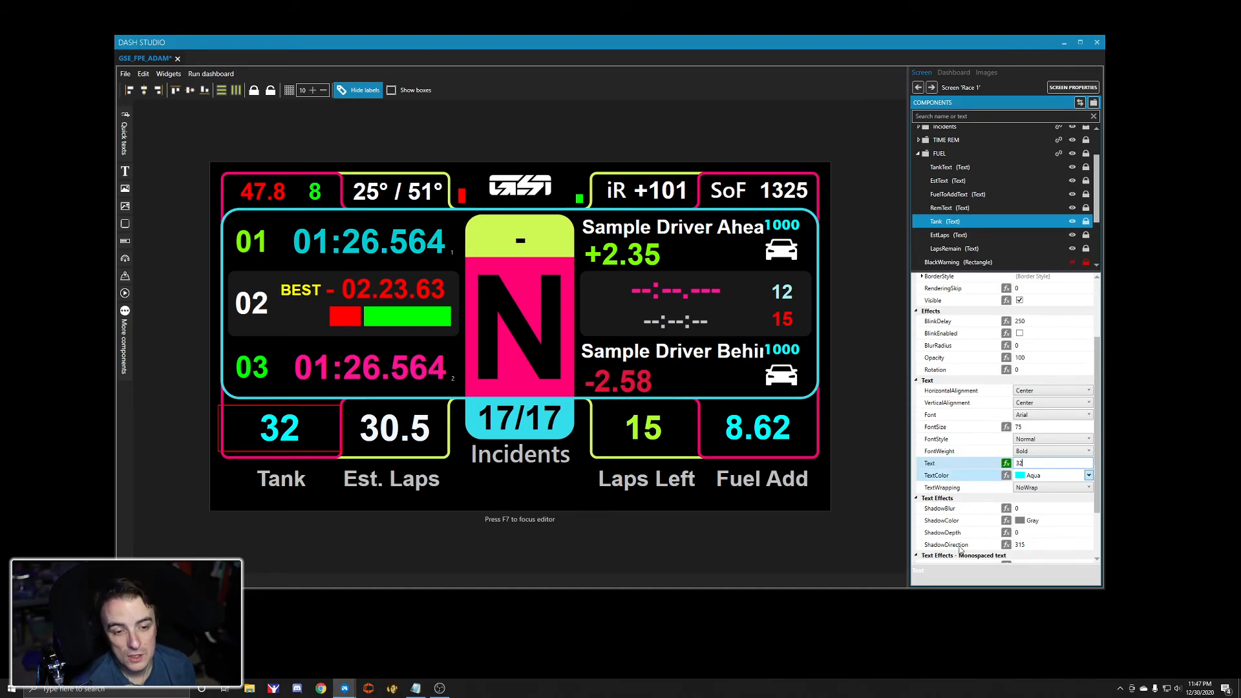
- Examine the NCalc formula, result format, raw result and formatted result in the Tank component's Text binding, and close the binding
left_click(1007, 465)
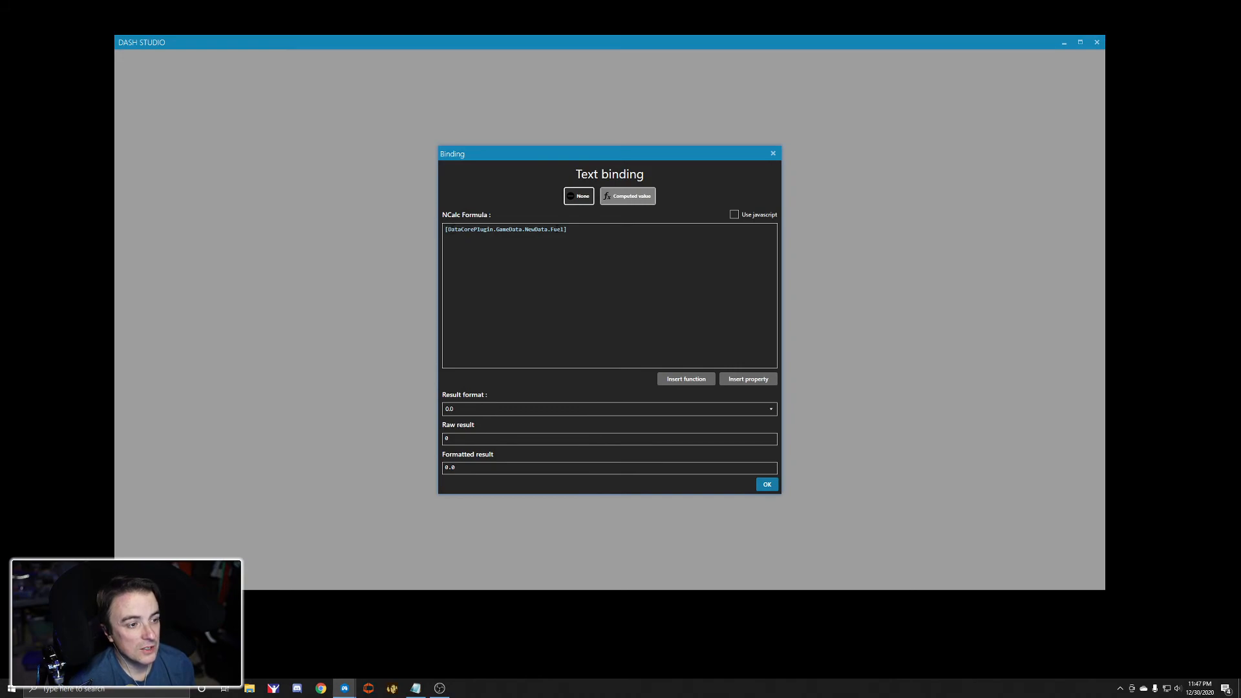
left_click_drag(567, 229, 553, 229)
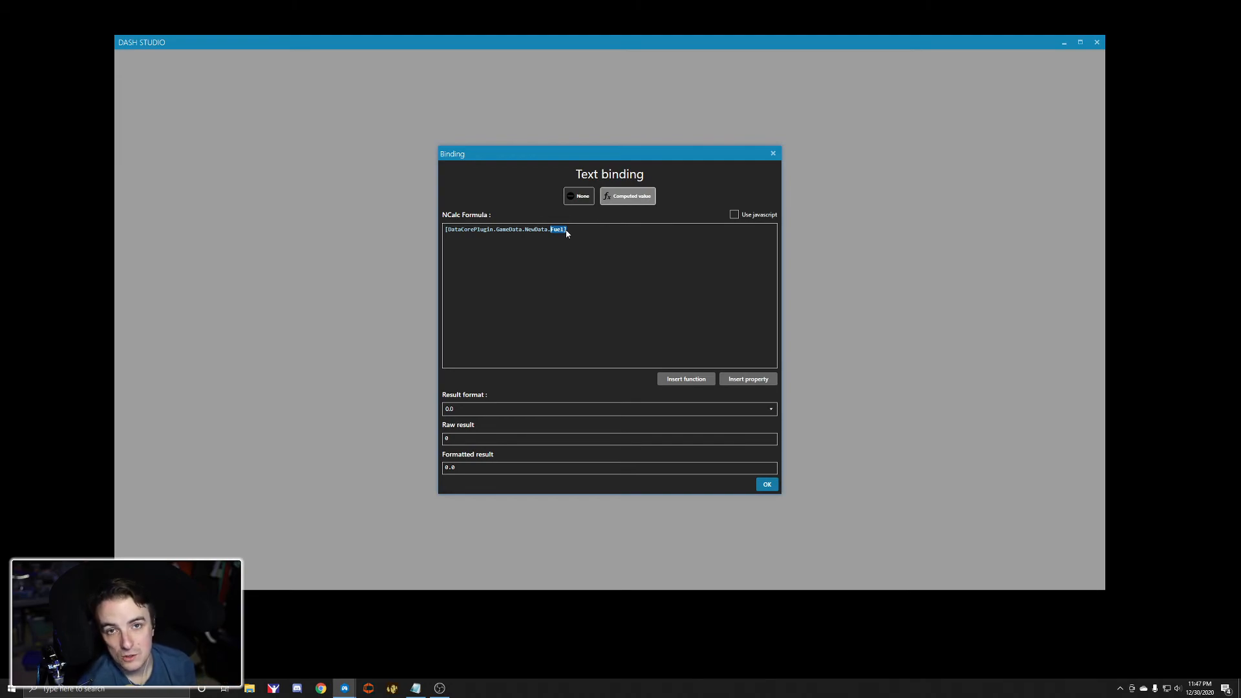
left_click(566, 232)
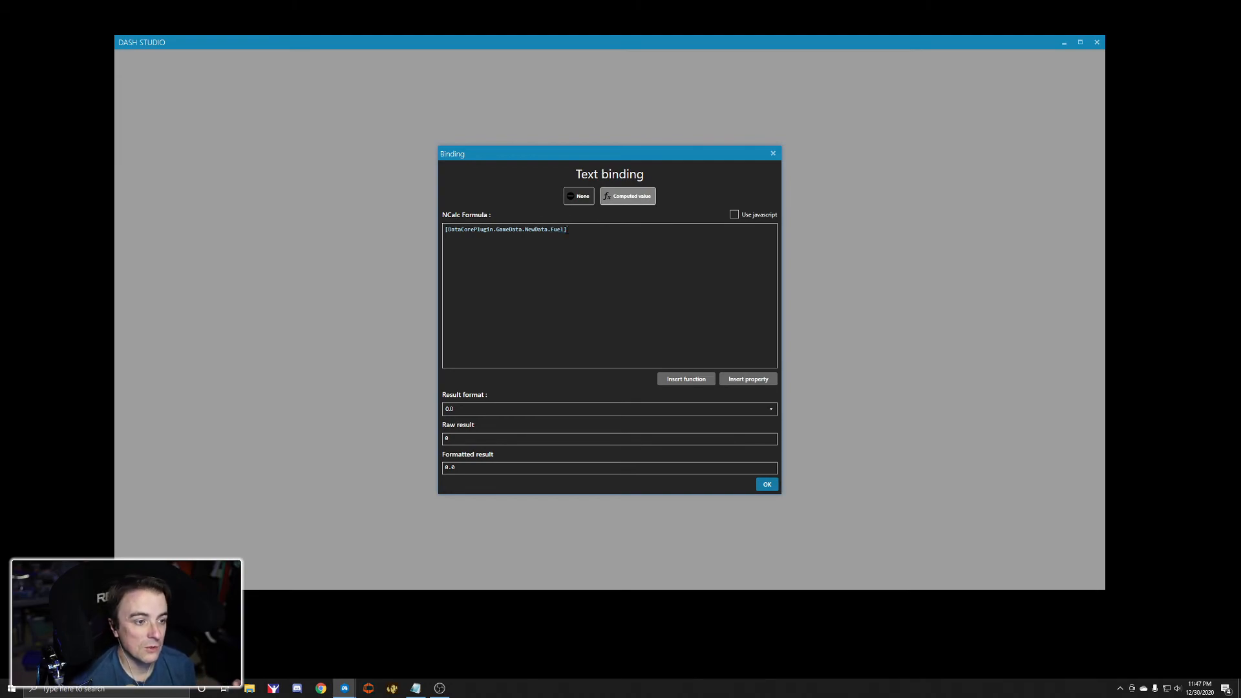
left_click(472, 408)
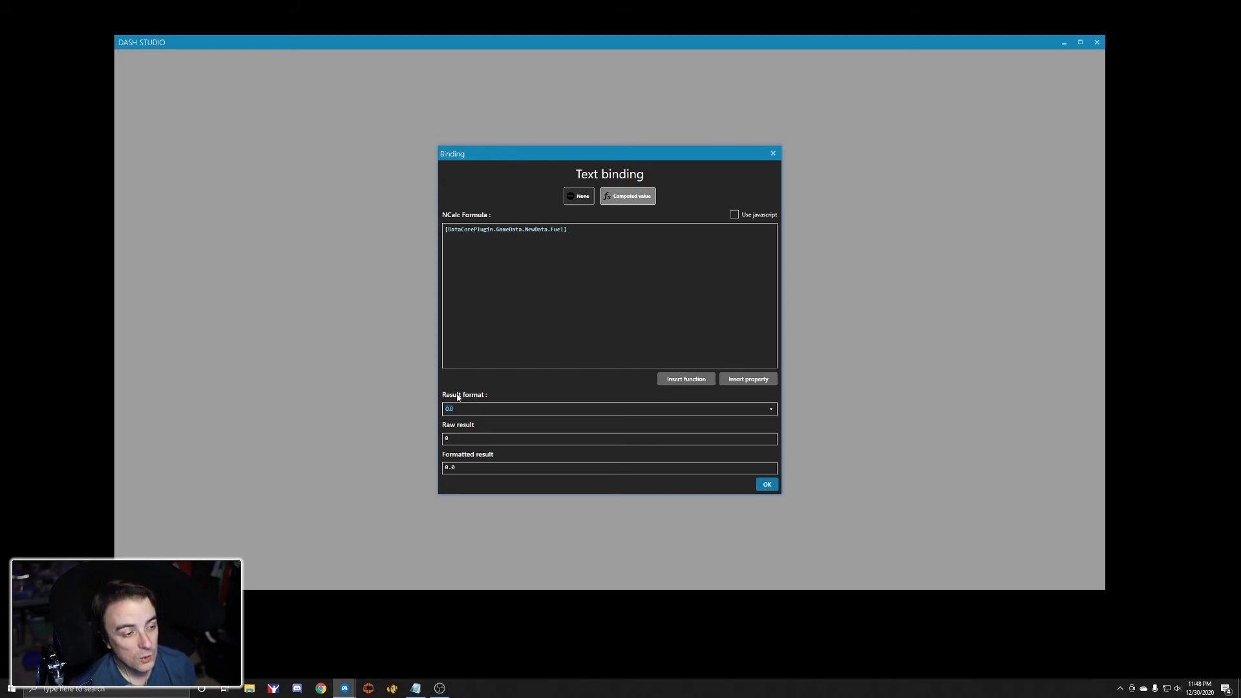
left_click(491, 438)
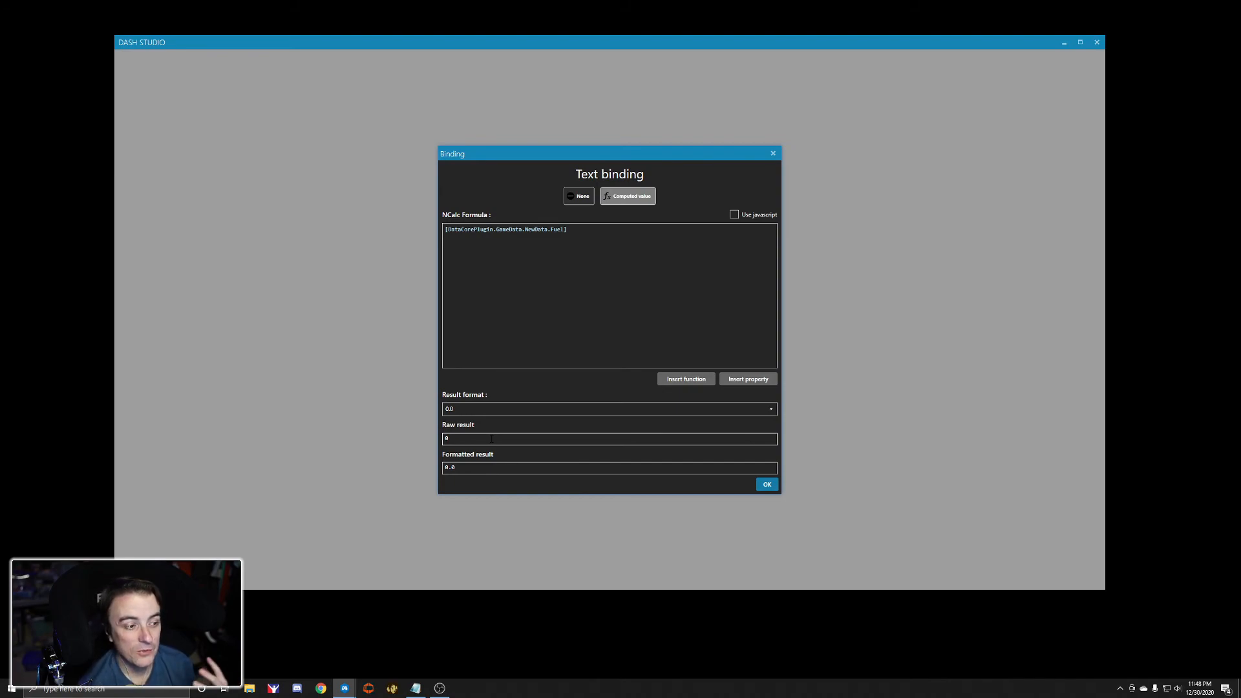
left_click(446, 411)
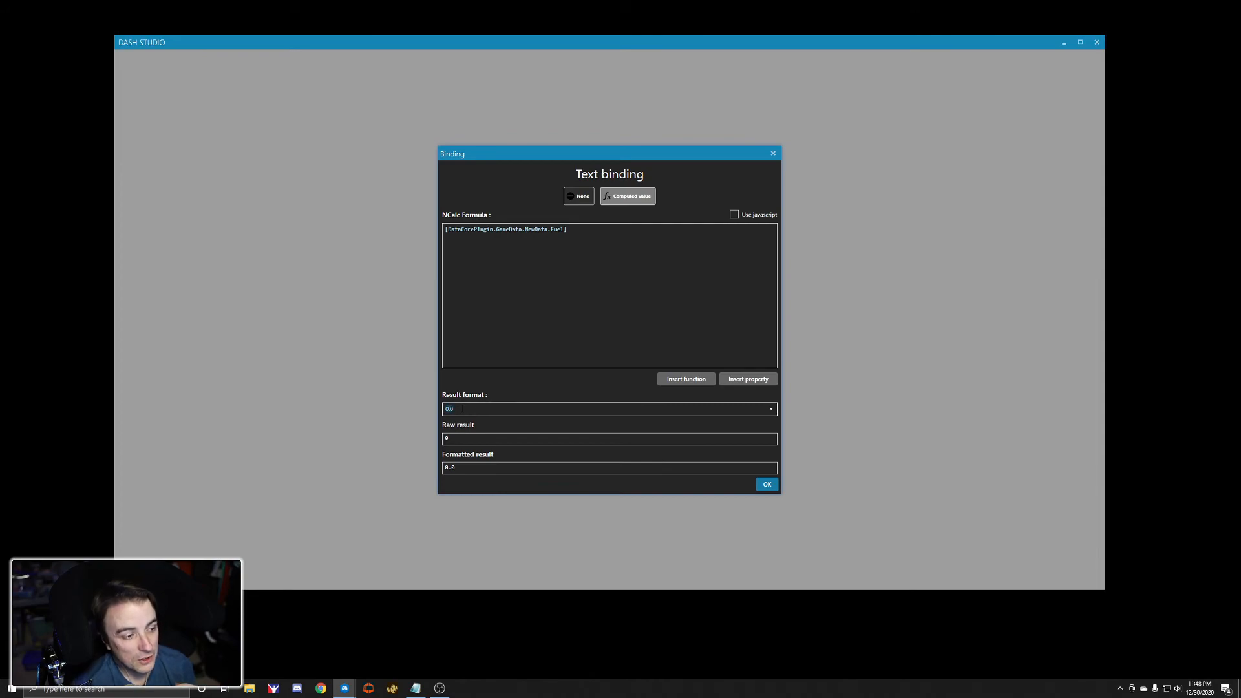
key("Tab")
key("Tab")
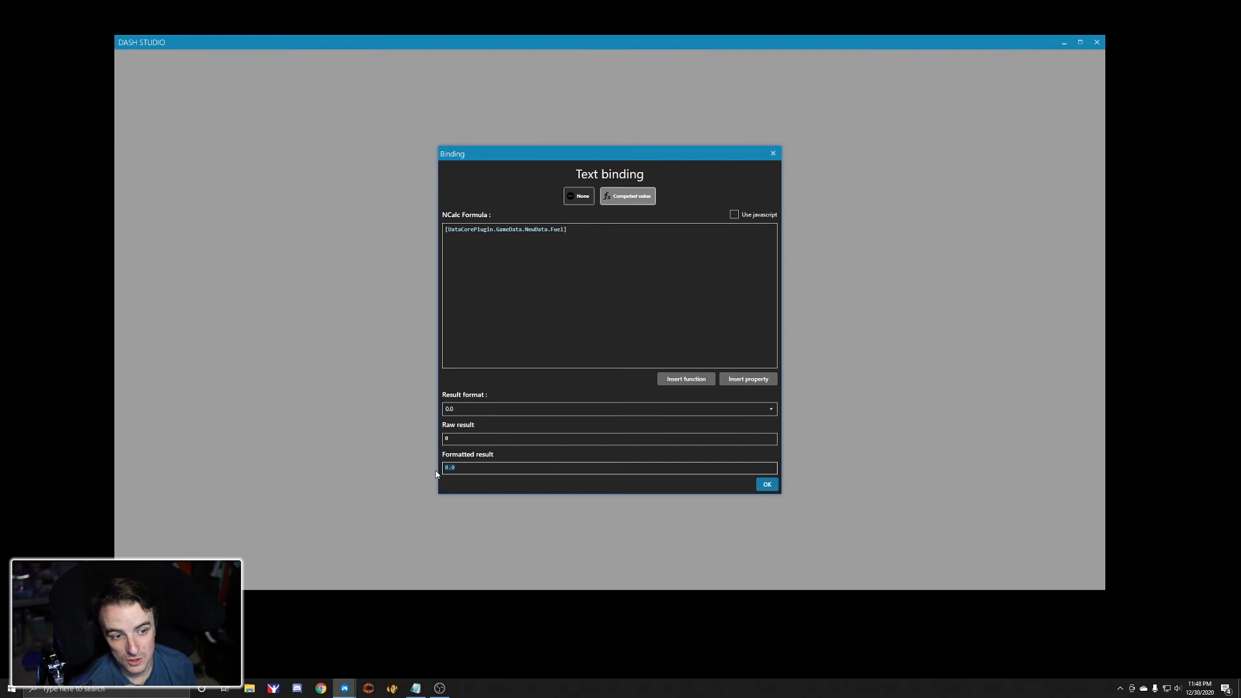
left_click(766, 484)
left_click(1006, 463)
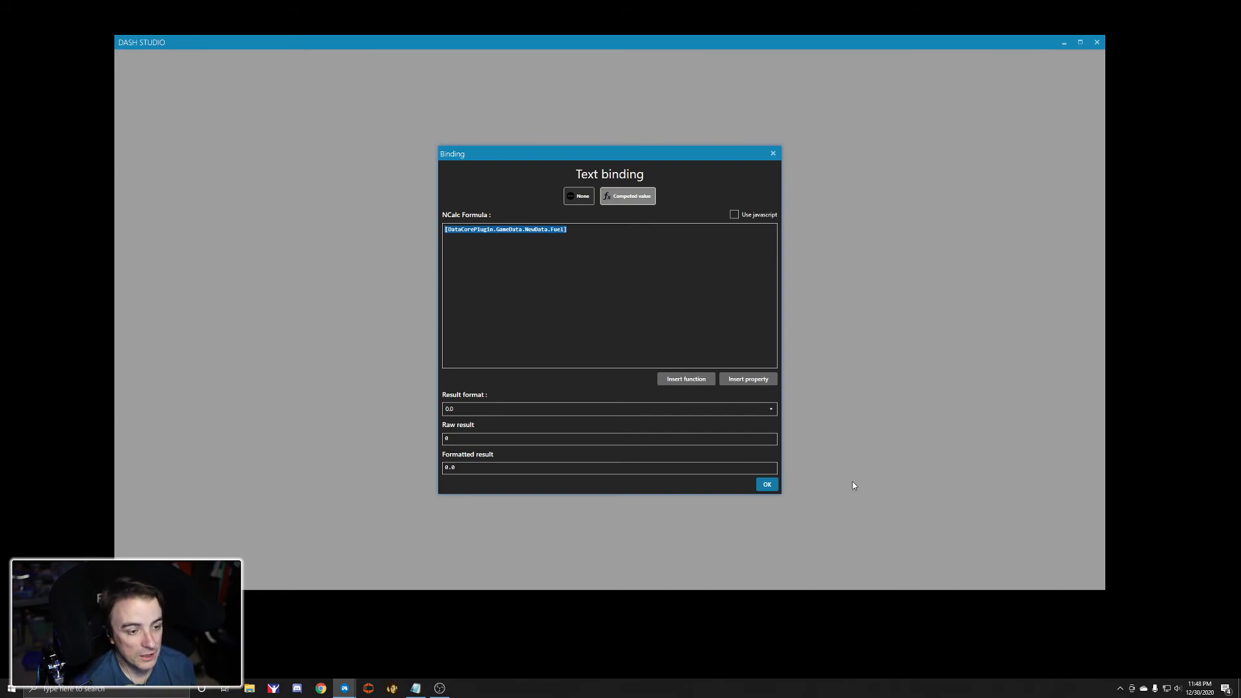
left_click(769, 489)
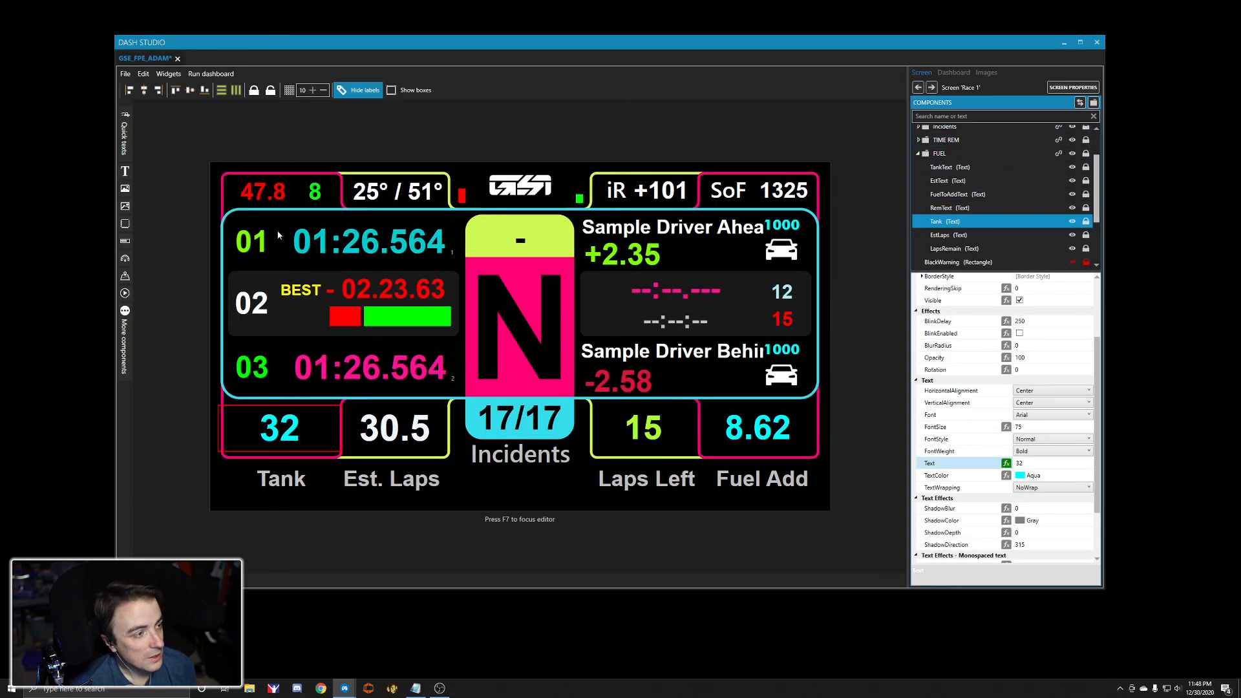
- Close the dashboard editor without saving the changes
left_click(1096, 42)
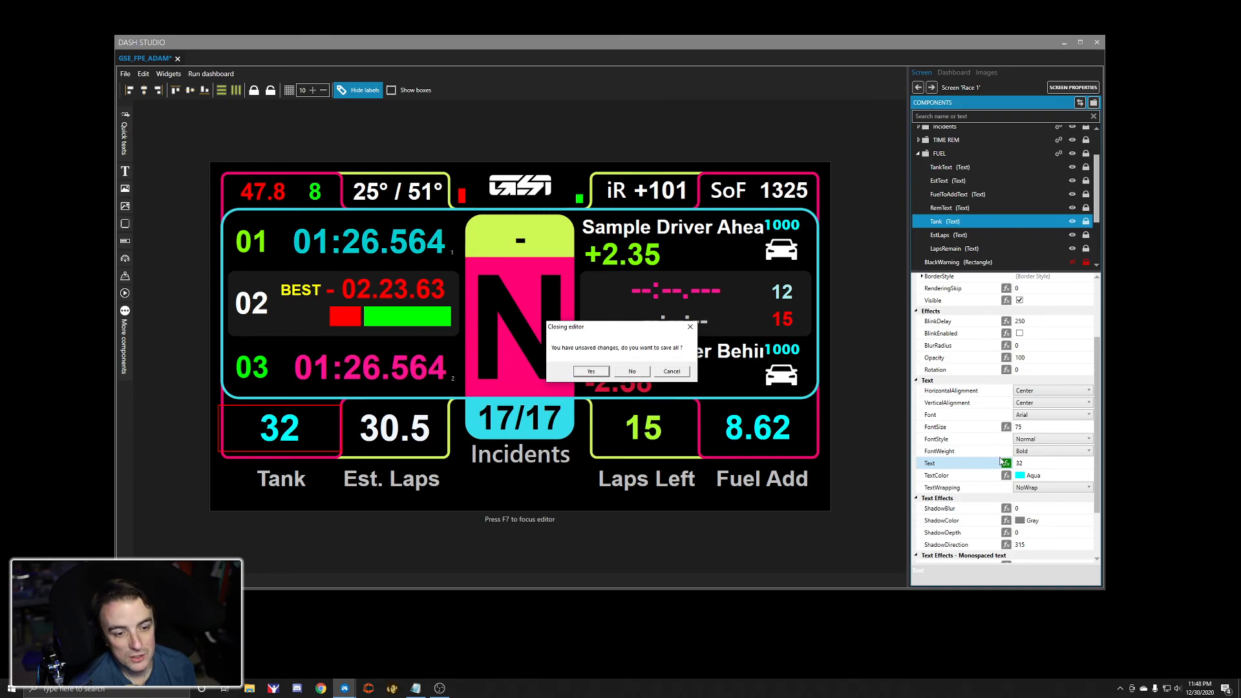
left_click(646, 472)
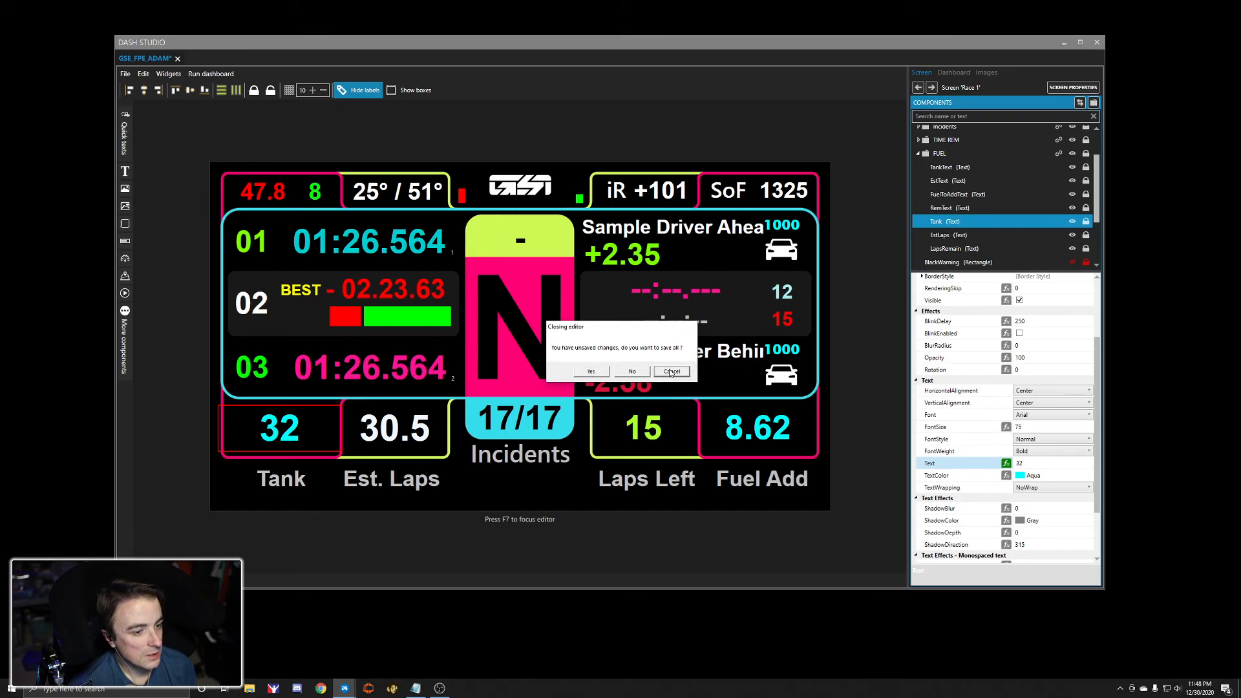
left_click(671, 373)
left_click(279, 203)
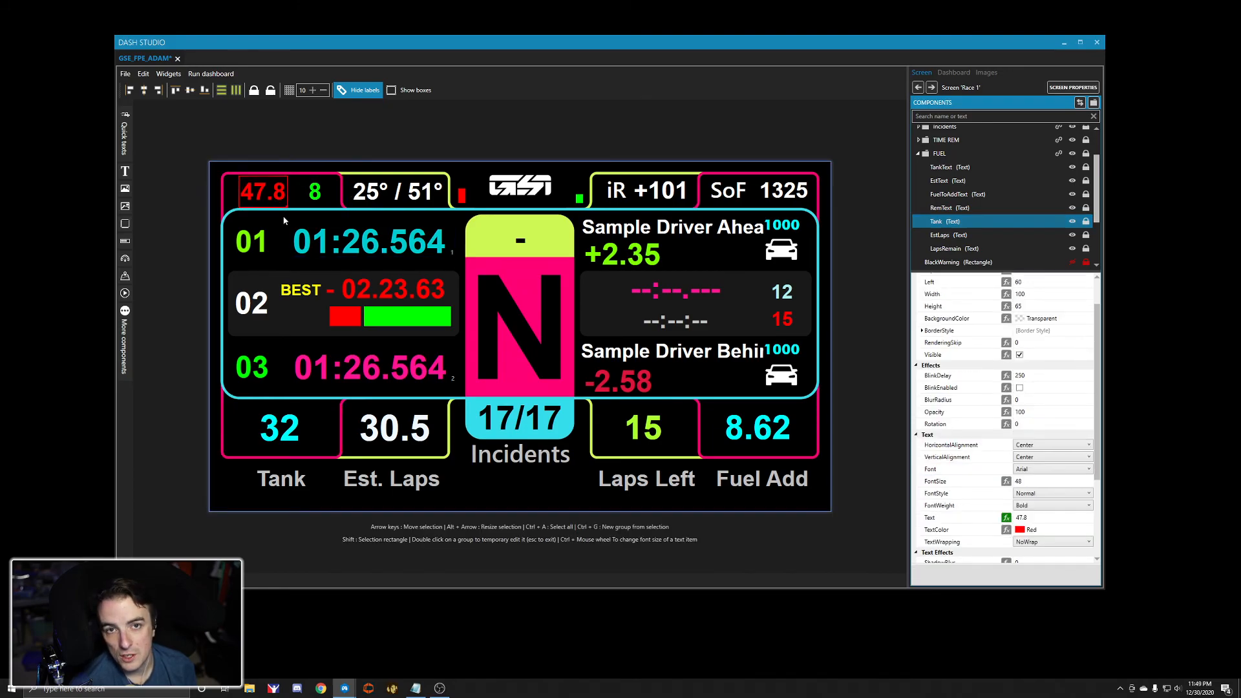
left_click(1097, 42)
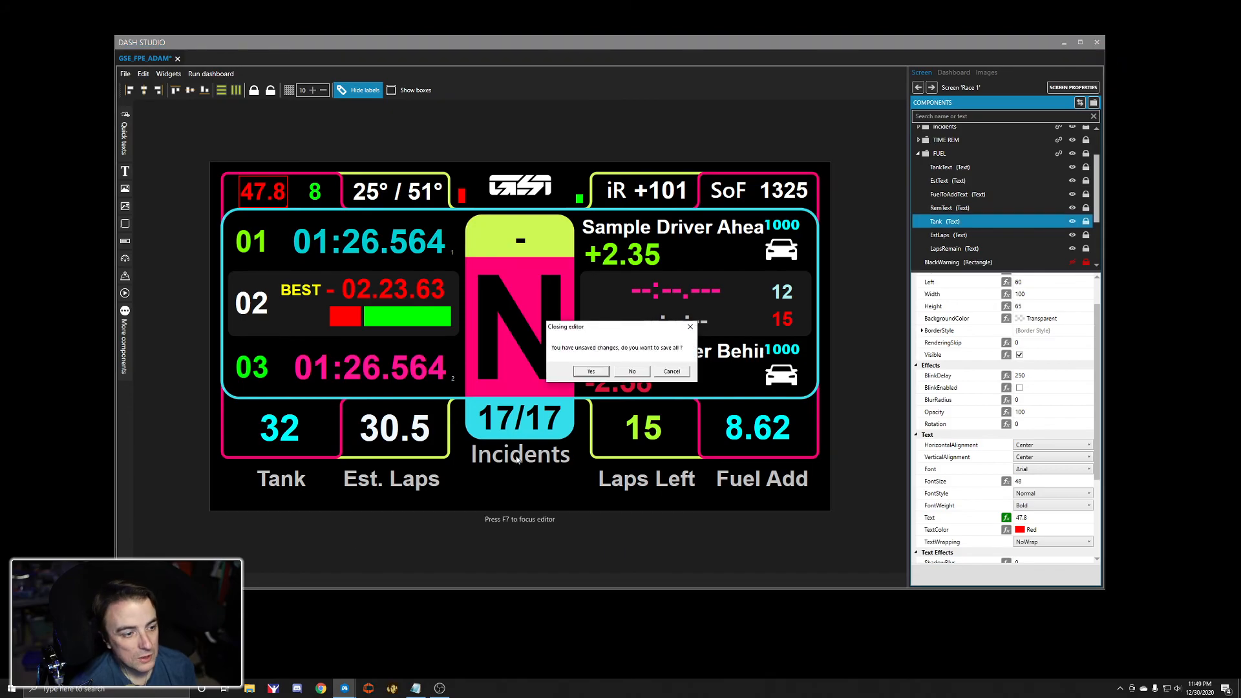
left_click(628, 376)
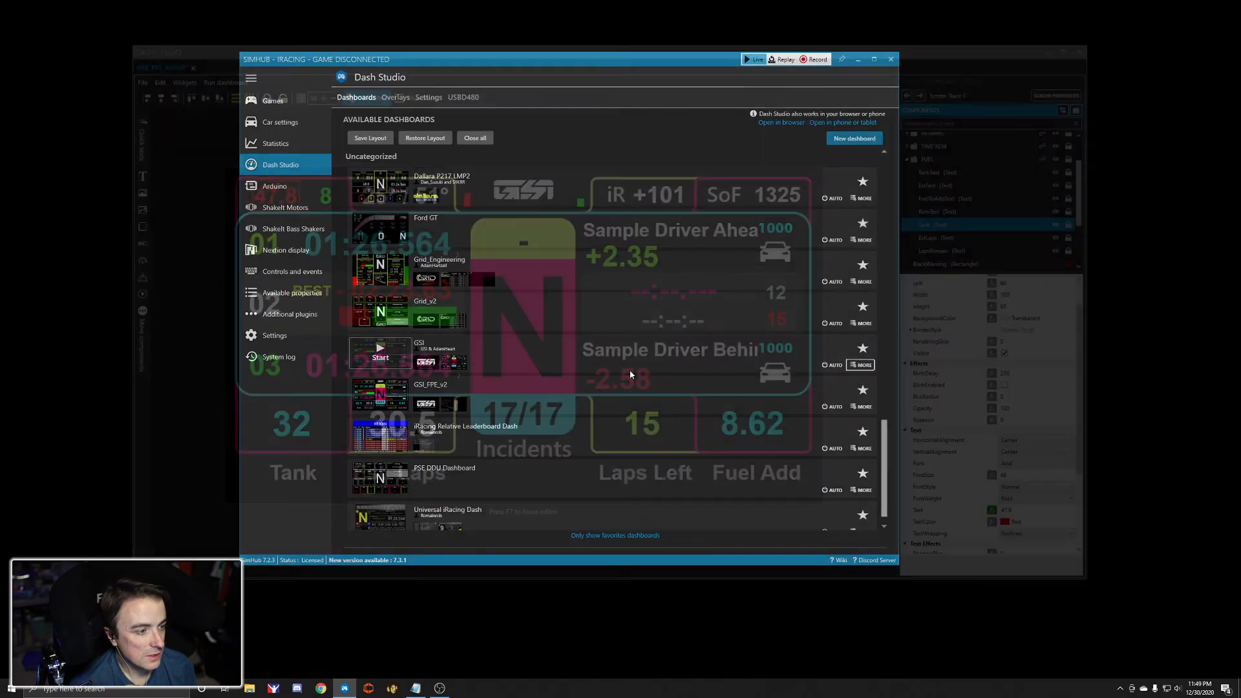
- Search the available properties for "brake", and check the selected game in the Games list before returning to the properties
left_click(293, 294)
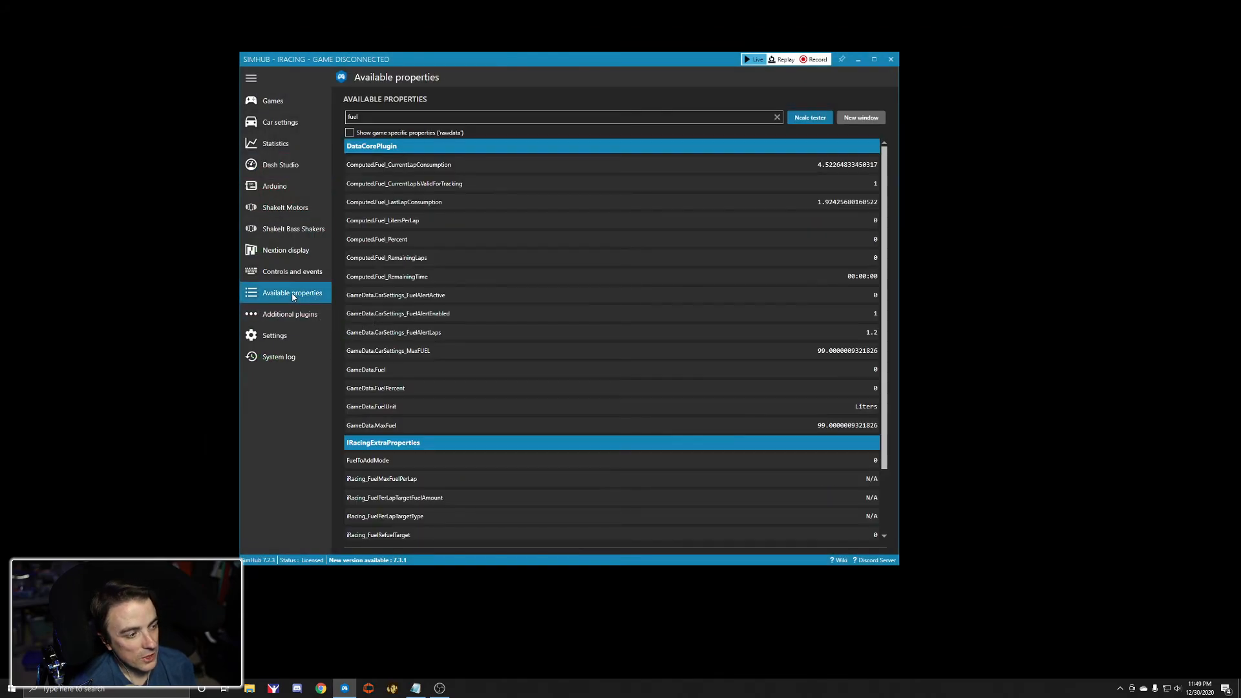
left_click(390, 117)
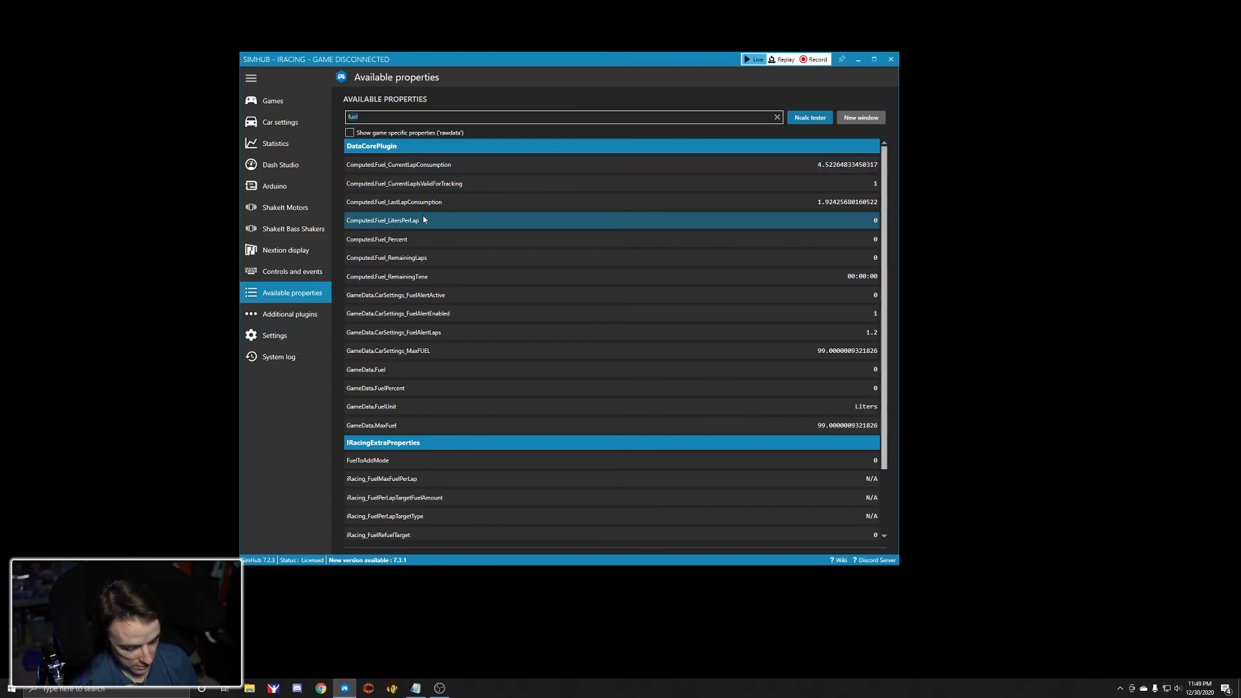
key("BackSpace")
key("BackSpace")
key("BackSpace")
key("BackSpace")
type("brake")
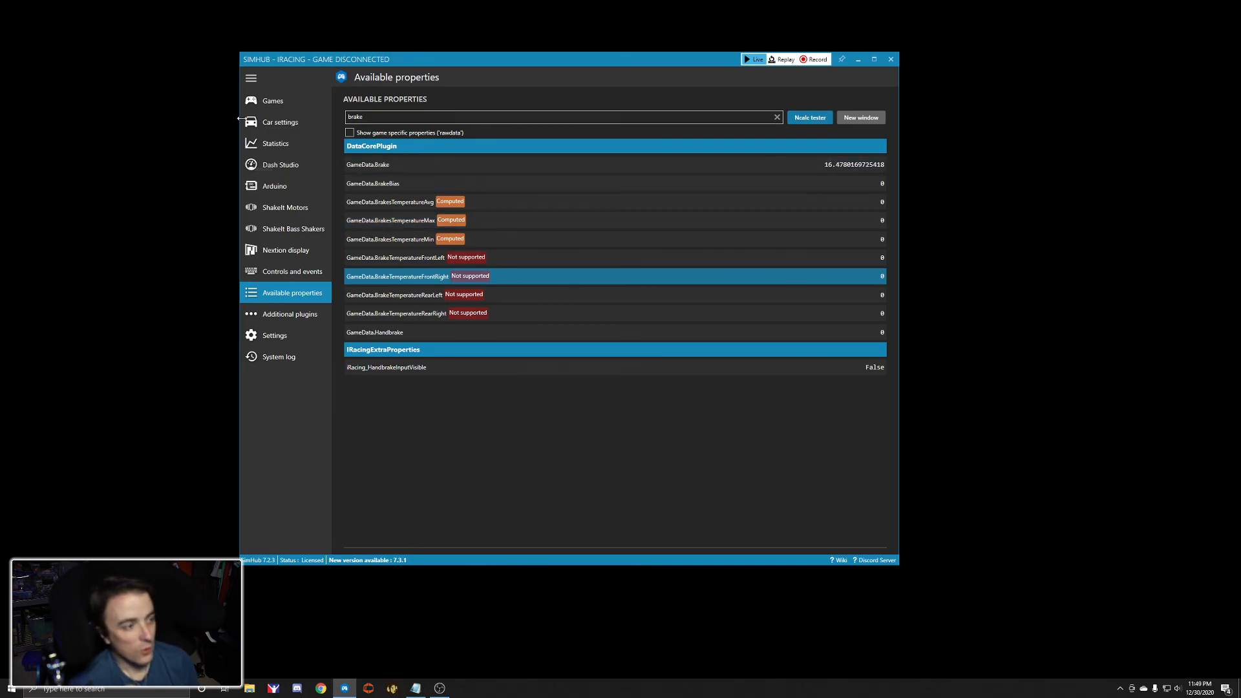
left_click(278, 101)
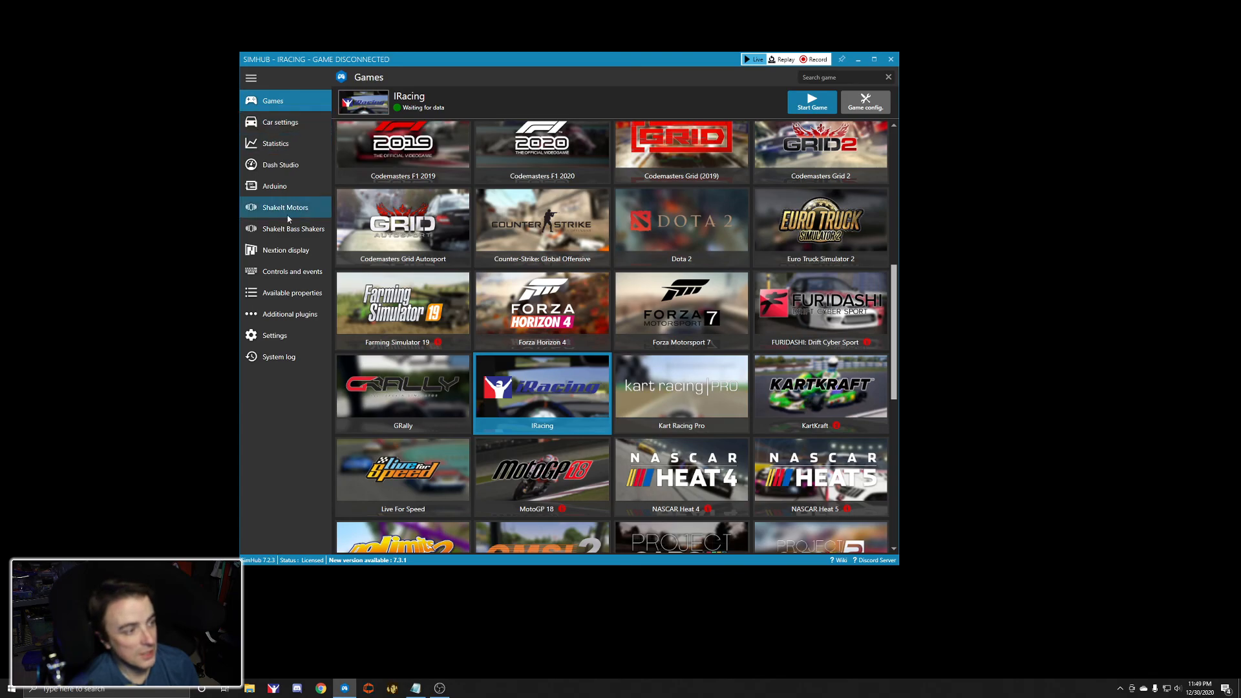
left_click(288, 290)
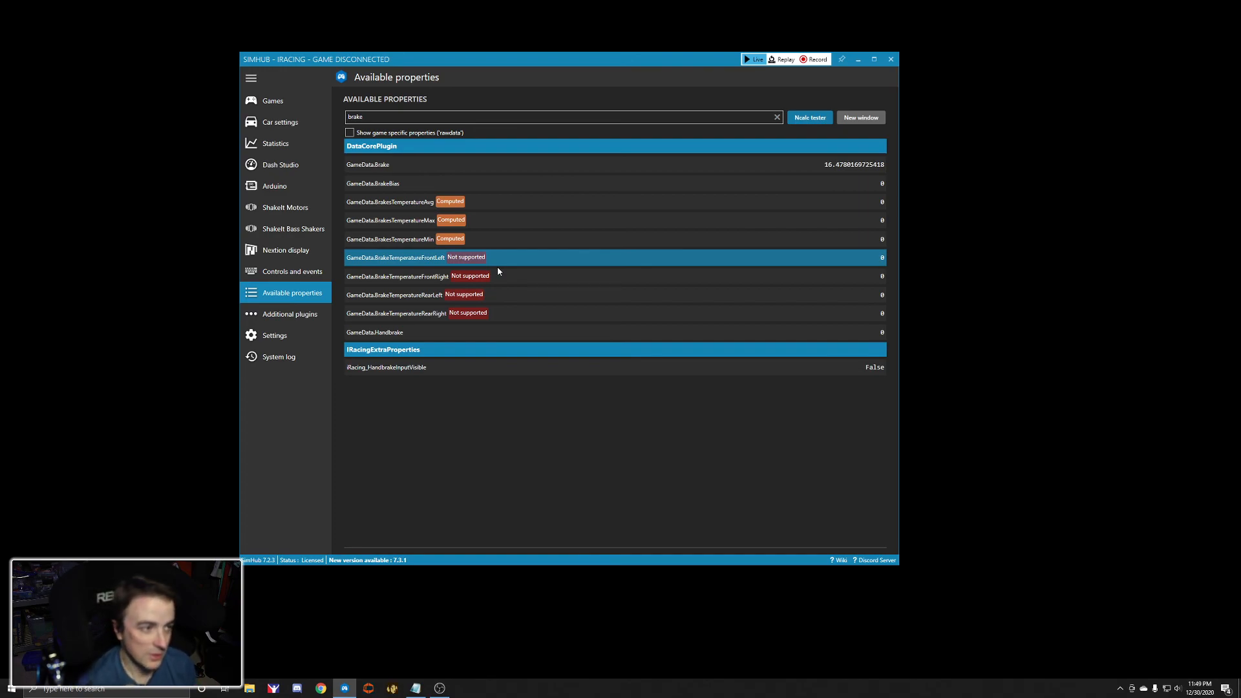
- Search the available properties for "fuel"
left_click(399, 118)
double_click(399, 120)
type("fuel")
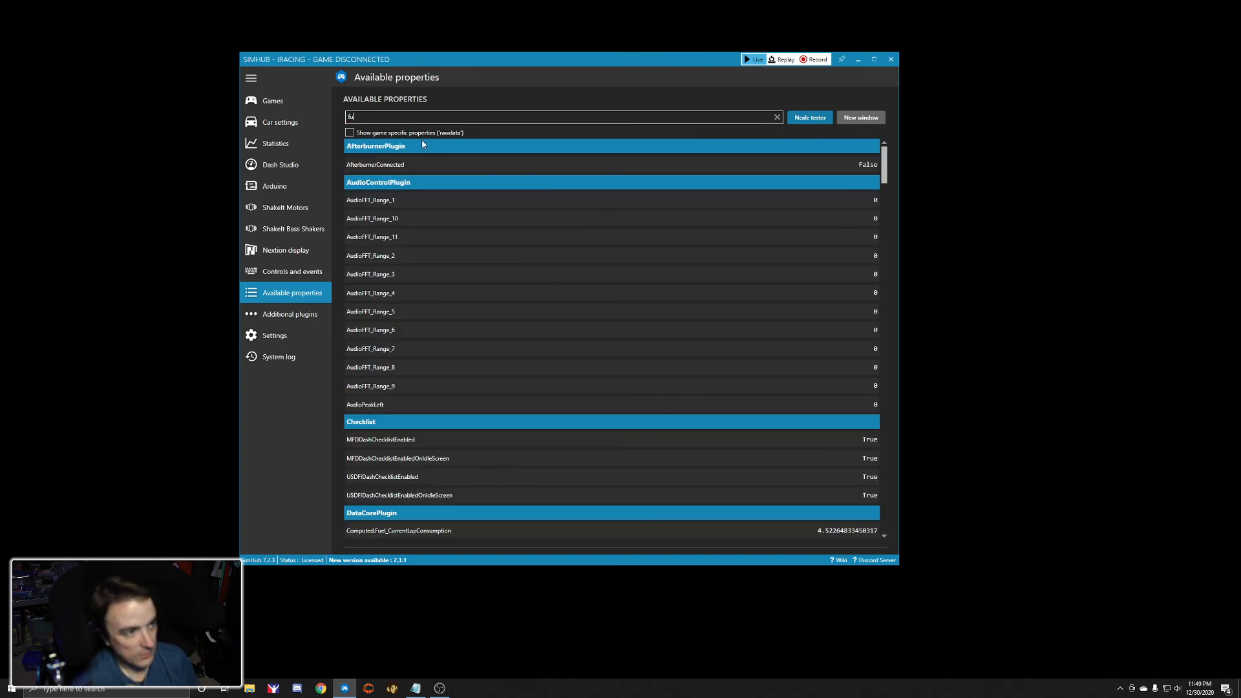
- Search the available properties for "temp" and choose the option offered for the GameData.AirTemperature property
key("BackSpace")
key("BackSpace")
key("BackSpace")
key("BackSpace")
type("temp")
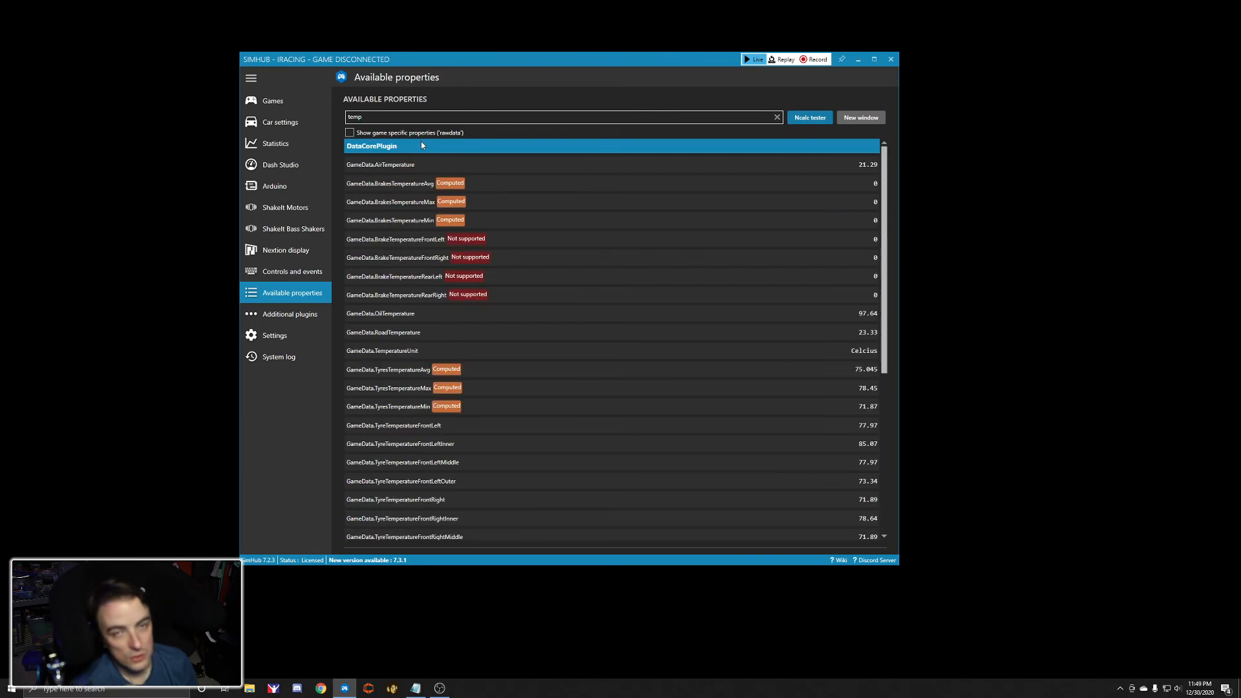
right_click(380, 164)
left_click(406, 169)
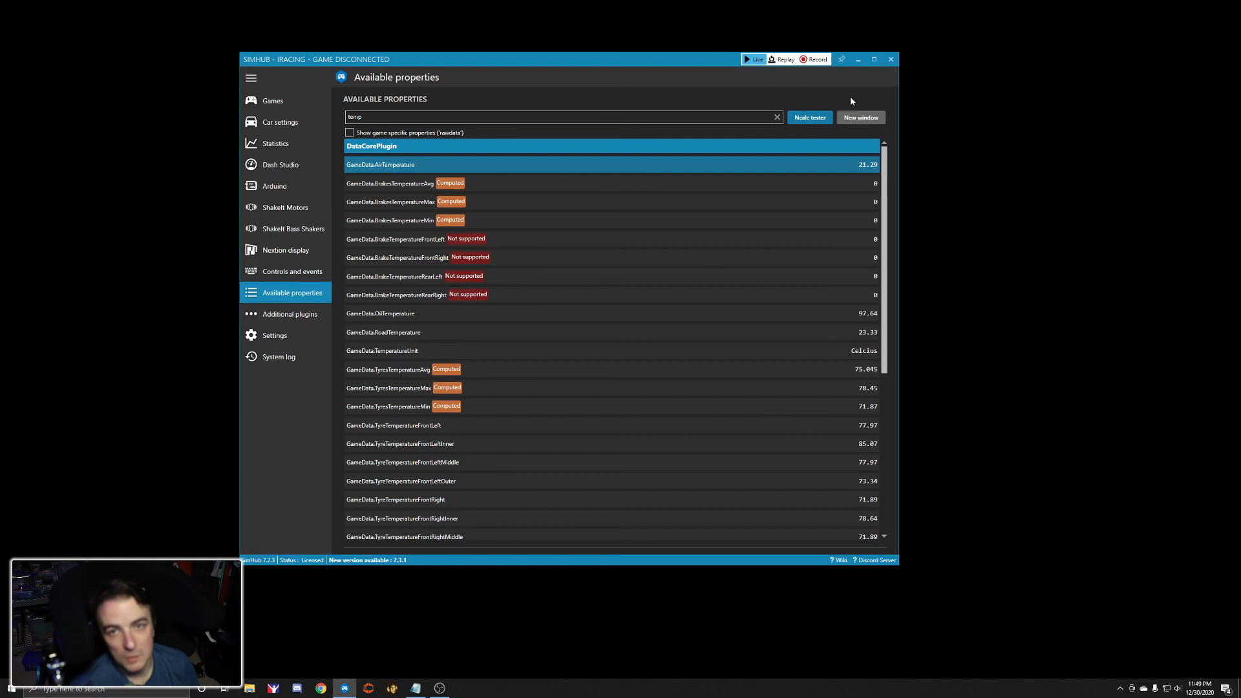